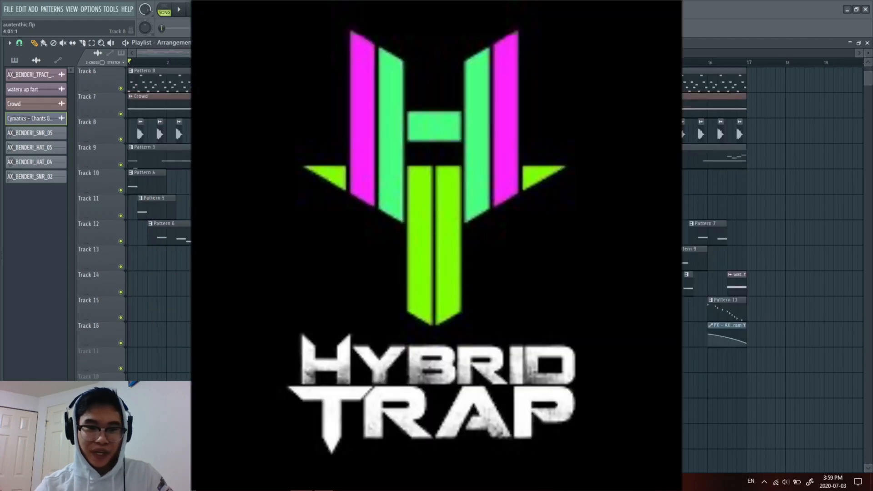
Look over the drop's full playlist arrangement across Tracks 1 to 16.
{"action": "scroll", "coordinate": [315, 326], "scroll_direction": "up", "scroll_amount": 5}
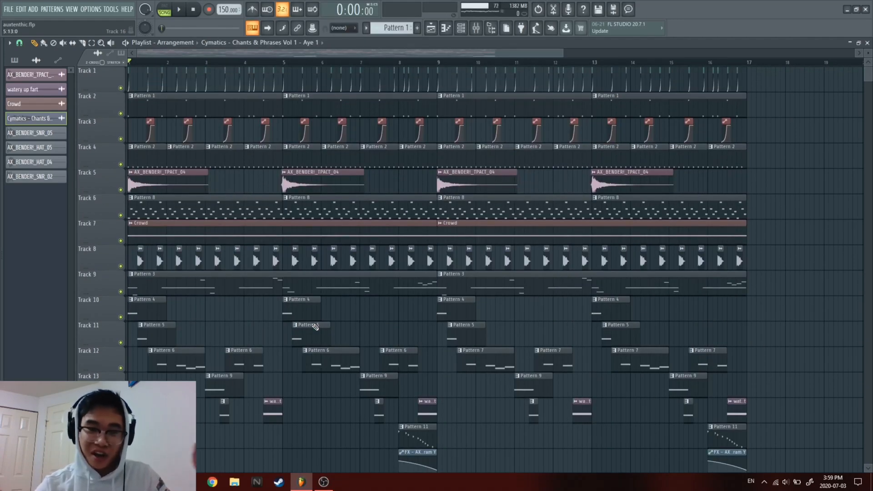
{"action": "scroll", "coordinate": [403, 226], "scroll_direction": "down", "scroll_amount": 2}
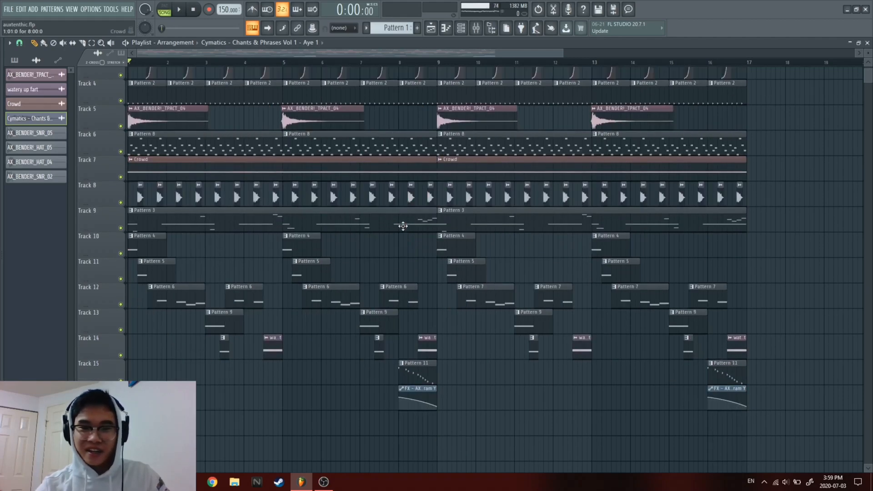
{"action": "scroll", "coordinate": [404, 226], "scroll_direction": "up", "scroll_amount": 2}
{"action": "scroll", "coordinate": [372, 235], "scroll_direction": "down", "scroll_amount": 1}
{"action": "scroll", "coordinate": [371, 234], "scroll_direction": "down", "scroll_amount": 3}
{"action": "scroll", "coordinate": [273, 228], "scroll_direction": "down", "scroll_amount": 3, "text": "ctrl"}
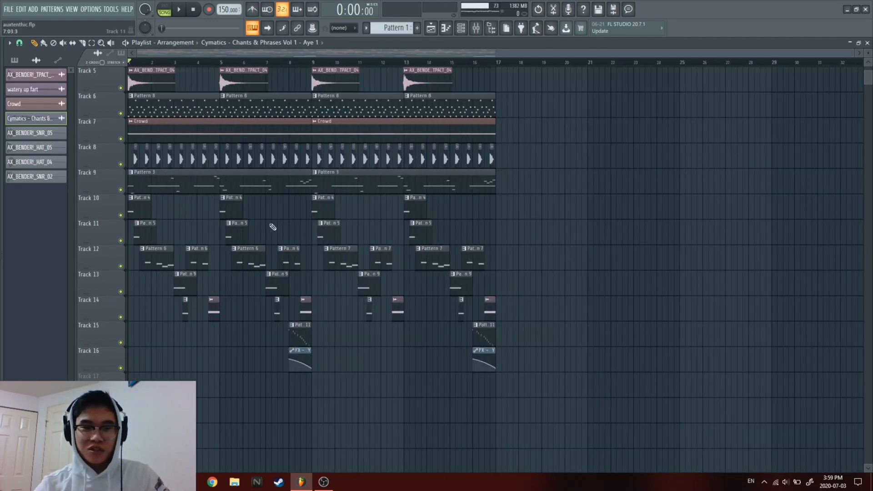
{"action": "scroll", "coordinate": [171, 219], "scroll_direction": "up", "scroll_amount": 4}
{"action": "scroll", "coordinate": [194, 167], "scroll_direction": "up", "scroll_amount": 4, "text": "ctrl"}
{"action": "scroll", "coordinate": [193, 167], "scroll_direction": "down", "scroll_amount": 2, "text": "ctrl"}
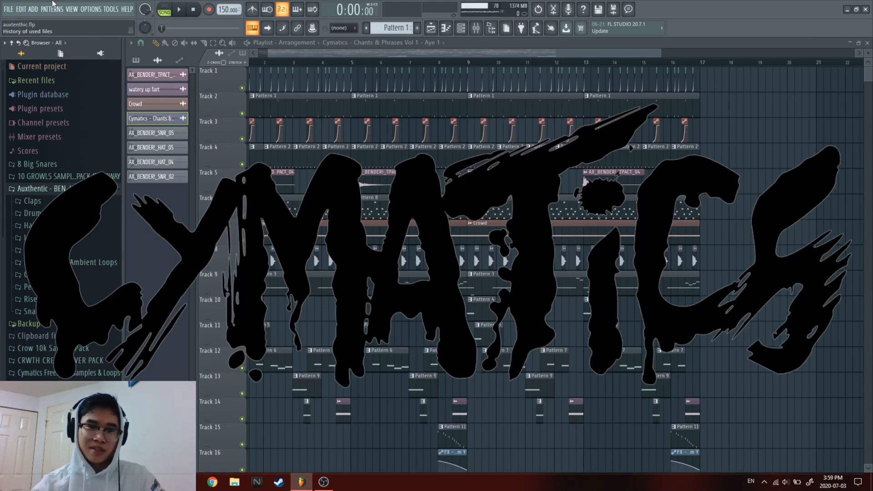
Open the Kicks folder of the Auxthentic BENDER! sample pack and preview several kicks, including AX_BENDER!_KICK_01.
{"action": "scroll", "coordinate": [27, 319], "scroll_direction": "down", "scroll_amount": 3}
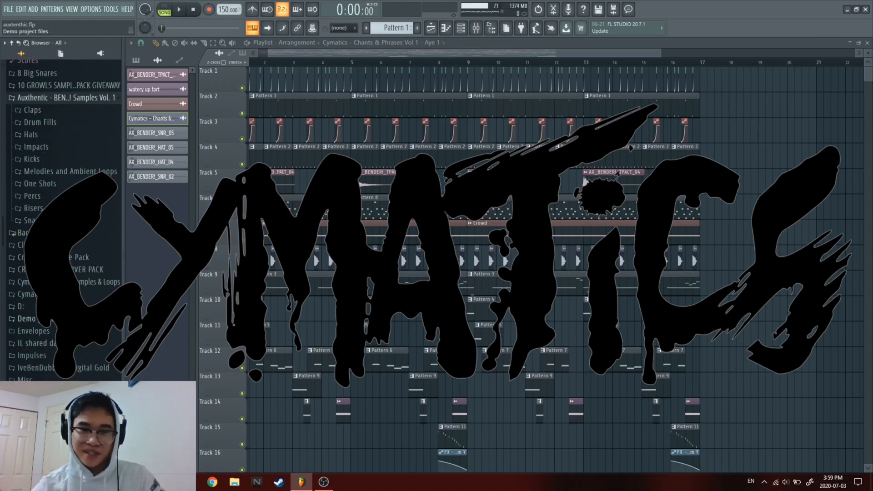
{"action": "scroll", "coordinate": [28, 303], "scroll_direction": "up", "scroll_amount": 2}
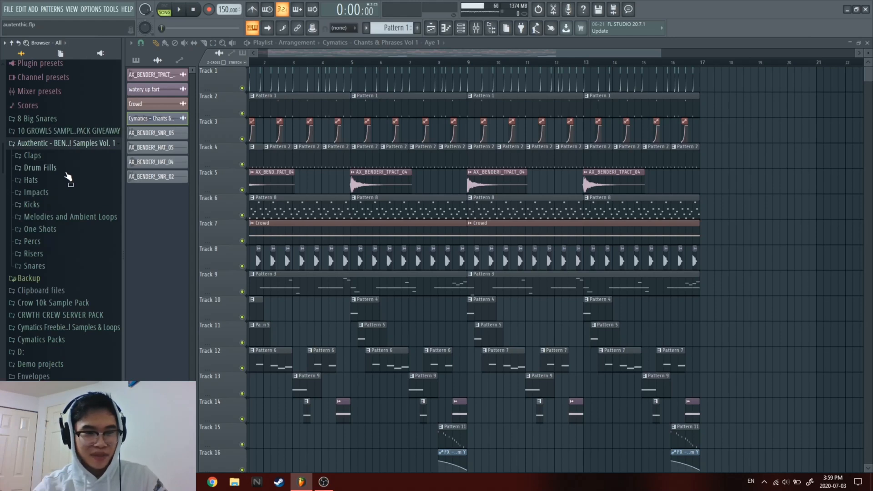
{"action": "left_click", "coordinate": [56, 206]}
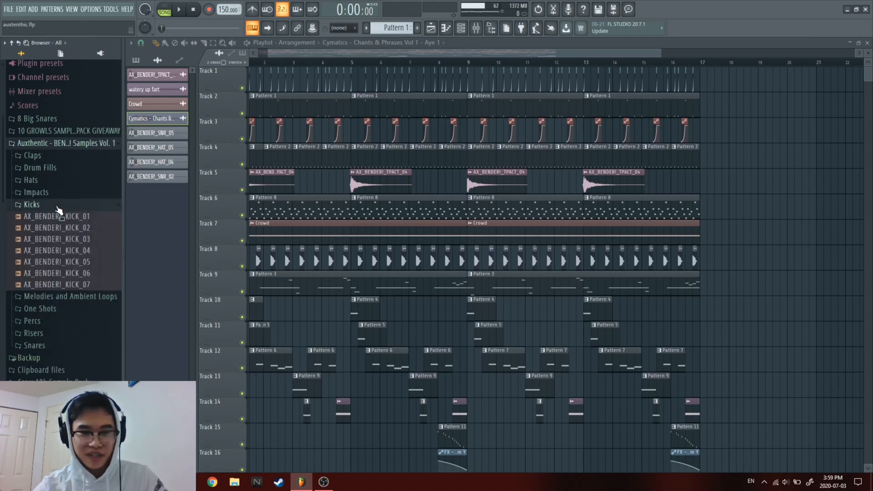
{"action": "left_click", "coordinate": [84, 239]}
{"action": "left_click", "coordinate": [84, 261]}
{"action": "left_click", "coordinate": [82, 220]}
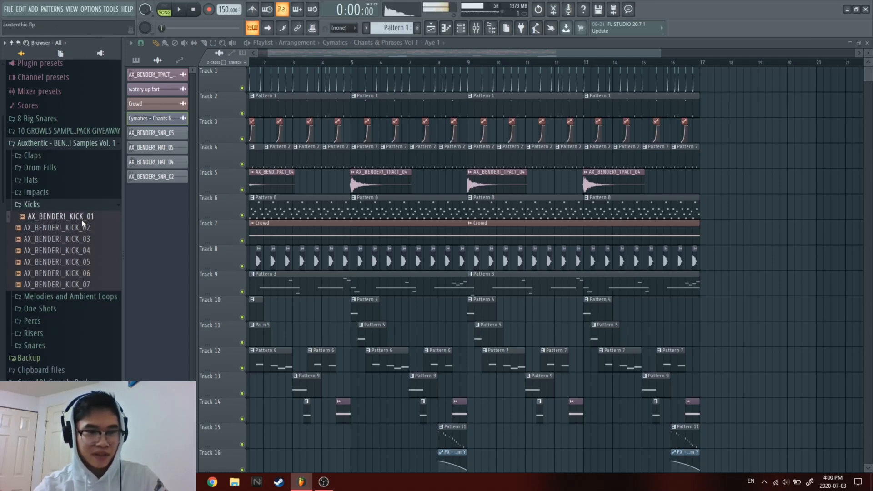
Look through the pack's Hats and Melodies and Ambient Loops folders, preview the melody 04 Gmin loop, and hide the browser.
{"action": "left_click", "coordinate": [55, 180]}
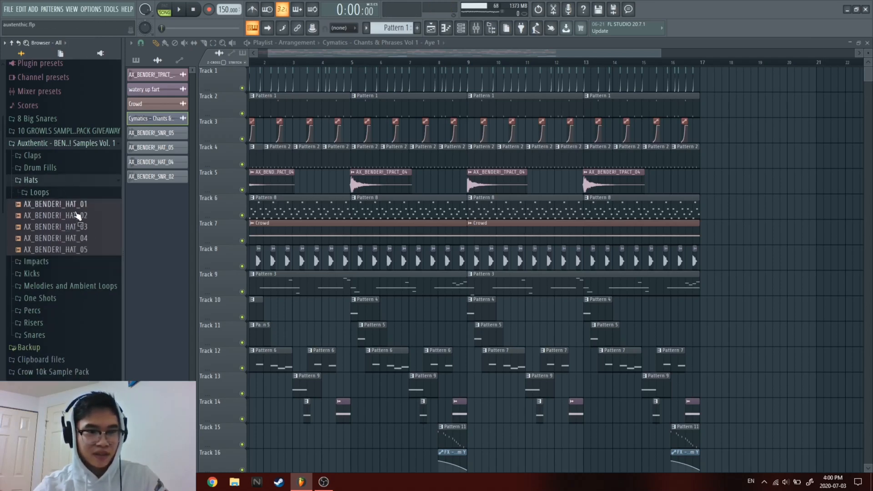
{"action": "left_click", "coordinate": [73, 287]}
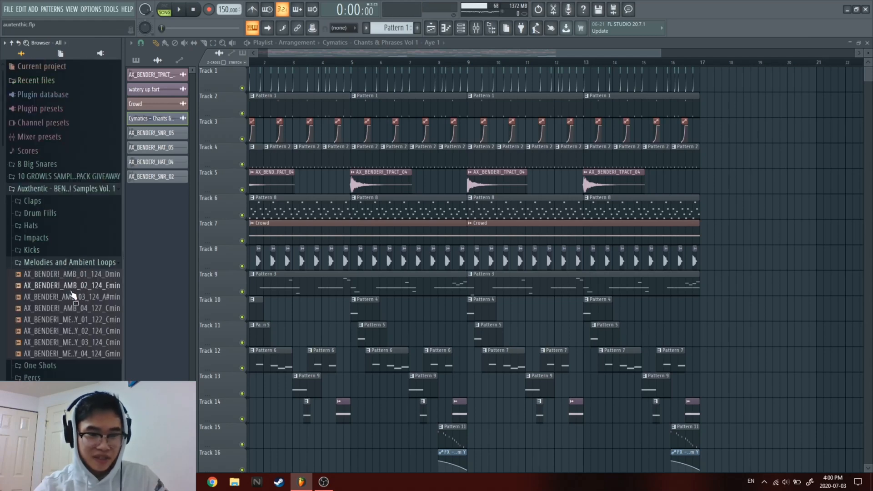
{"action": "scroll", "coordinate": [73, 296], "scroll_direction": "down", "scroll_amount": 3}
{"action": "left_click", "coordinate": [68, 262]}
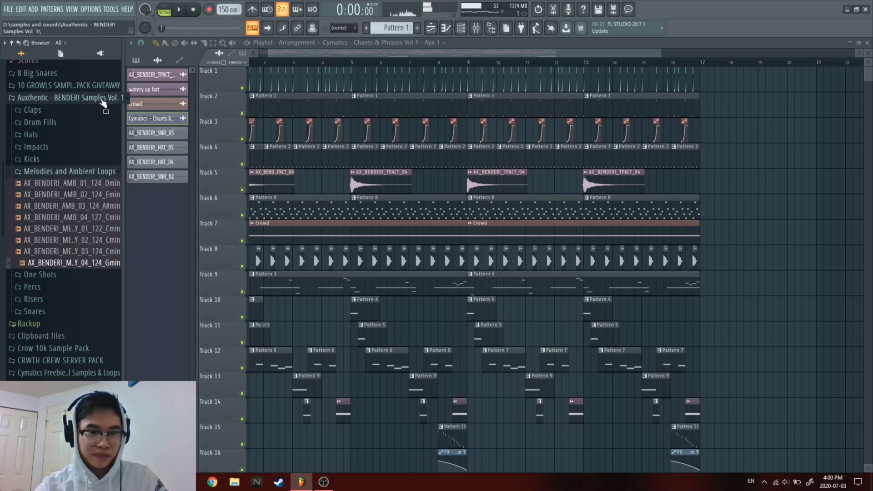
{"action": "key", "text": "alt+F8"}
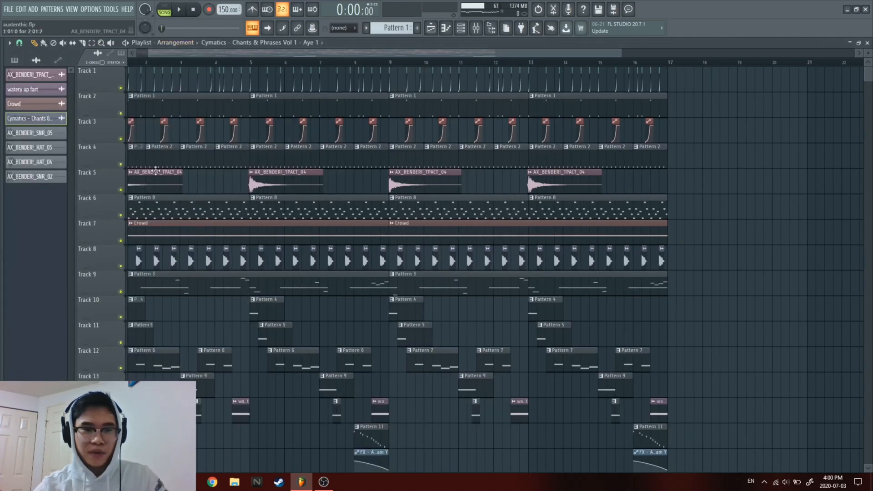
{"action": "left_click_drag", "start_coordinate": [300, 54], "coordinate": [264, 55]}
{"action": "scroll", "coordinate": [230, 126], "scroll_direction": "down", "scroll_amount": 4}
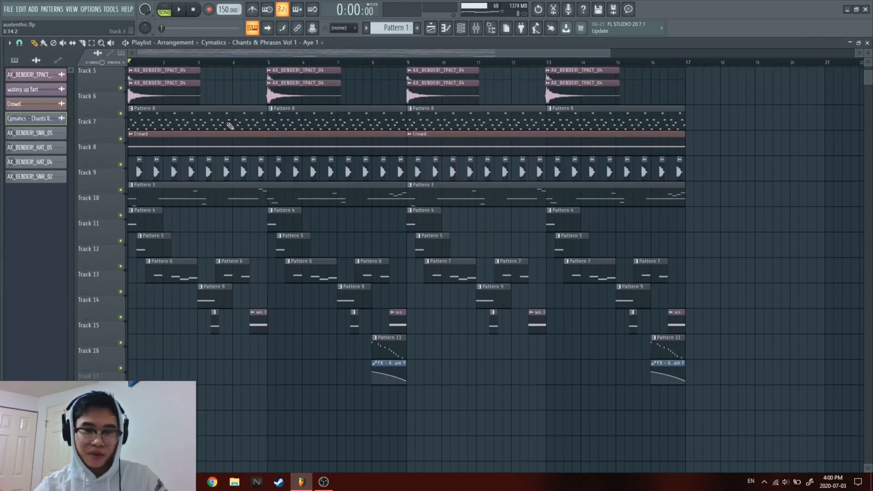
{"action": "scroll", "coordinate": [230, 126], "scroll_direction": "up", "scroll_amount": 4}
{"action": "scroll", "coordinate": [231, 126], "scroll_direction": "down", "scroll_amount": 3}
{"action": "scroll", "coordinate": [220, 142], "scroll_direction": "down", "scroll_amount": 3}
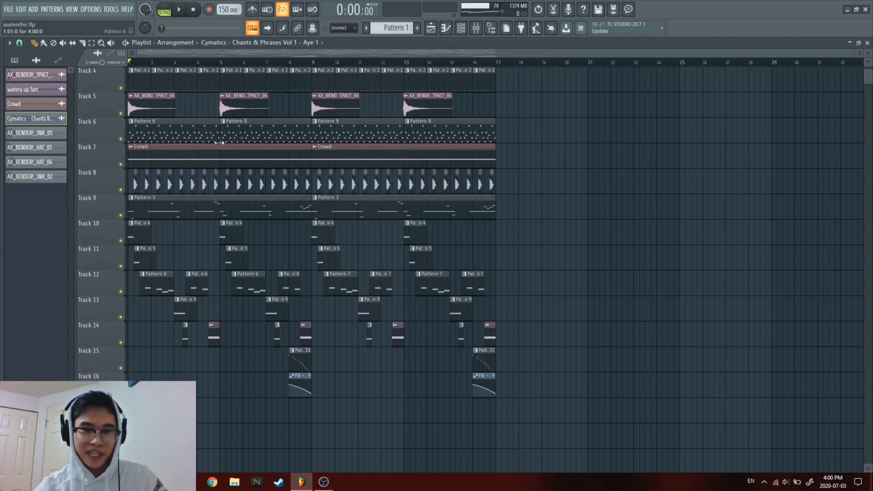
{"action": "scroll", "coordinate": [218, 143], "scroll_direction": "up", "scroll_amount": 3}
{"action": "scroll", "coordinate": [129, 192], "scroll_direction": "up", "scroll_amount": 5}
{"action": "scroll", "coordinate": [178, 165], "scroll_direction": "down", "scroll_amount": 4}
{"action": "scroll", "coordinate": [180, 163], "scroll_direction": "down", "scroll_amount": 2}
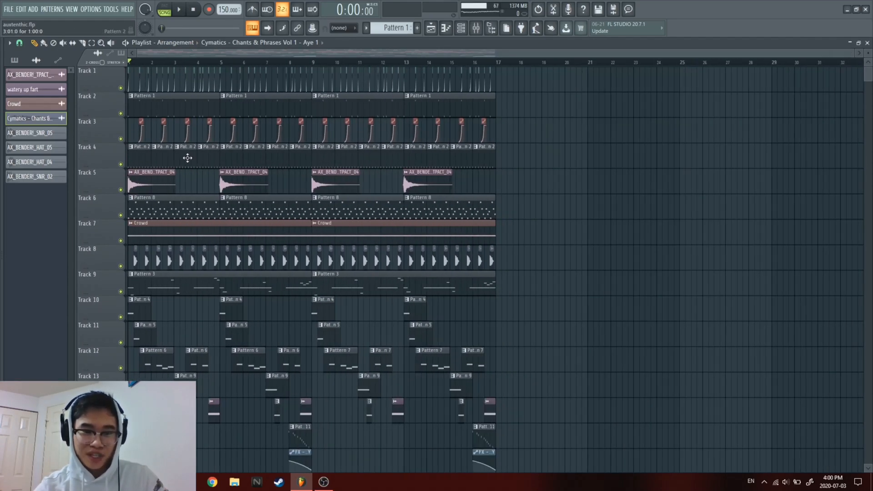
{"action": "scroll", "coordinate": [227, 175], "scroll_direction": "down", "scroll_amount": 4}
{"action": "scroll", "coordinate": [226, 176], "scroll_direction": "up", "scroll_amount": 4}
{"action": "scroll", "coordinate": [118, 136], "scroll_direction": "up", "scroll_amount": 3}
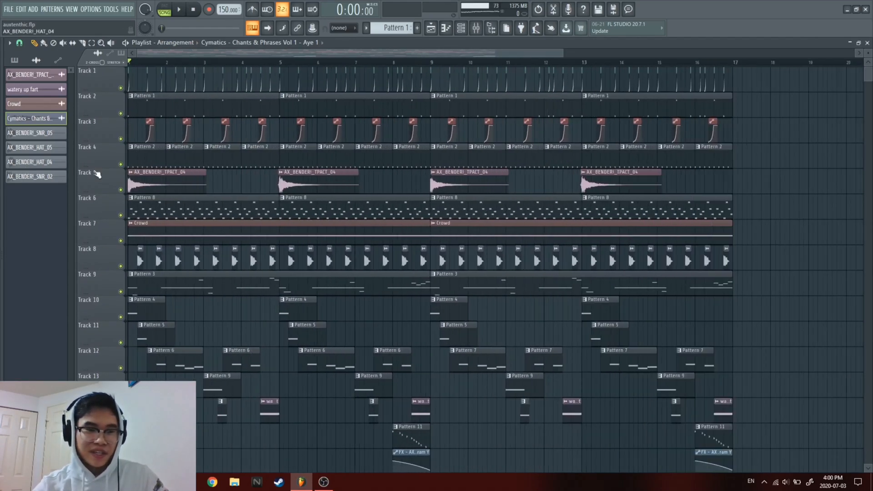
{"action": "scroll", "coordinate": [146, 114], "scroll_direction": "down", "scroll_amount": 3}
Show the browser again and collapse the Auxthentic BENDER! sample pack folder.
{"action": "left_click", "coordinate": [2, 322]}
{"action": "scroll", "coordinate": [29, 314], "scroll_direction": "down", "scroll_amount": 4}
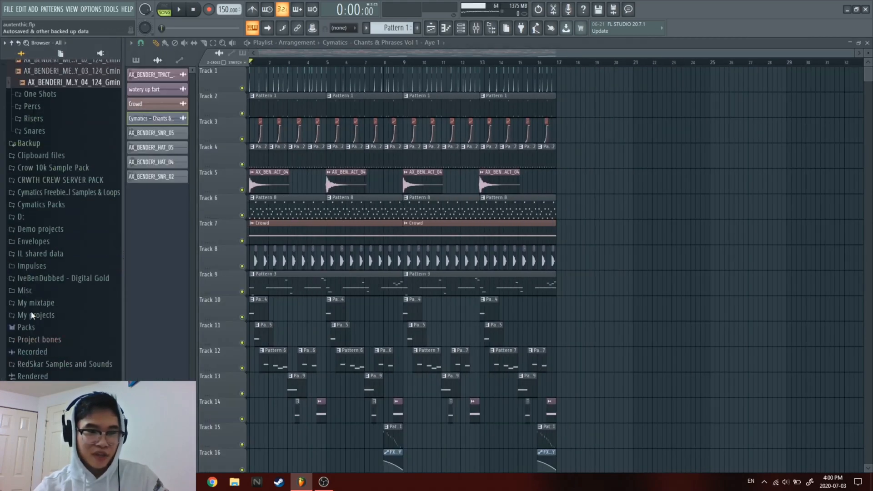
{"action": "scroll", "coordinate": [58, 314], "scroll_direction": "up", "scroll_amount": 8}
{"action": "left_click", "coordinate": [109, 193]}
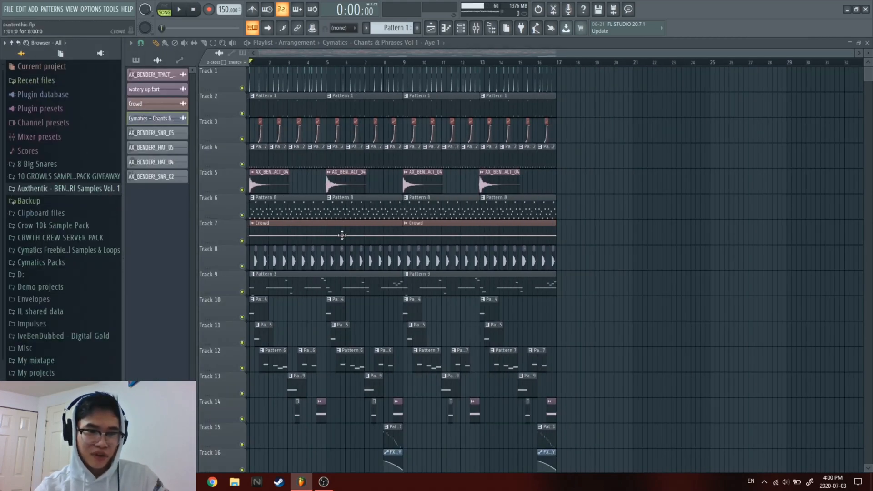
Examine the Aye chant clips on Track 8 and the Crowd clips on Track 7 within the arrangement.
{"action": "scroll", "coordinate": [342, 235], "scroll_direction": "down", "scroll_amount": 2}
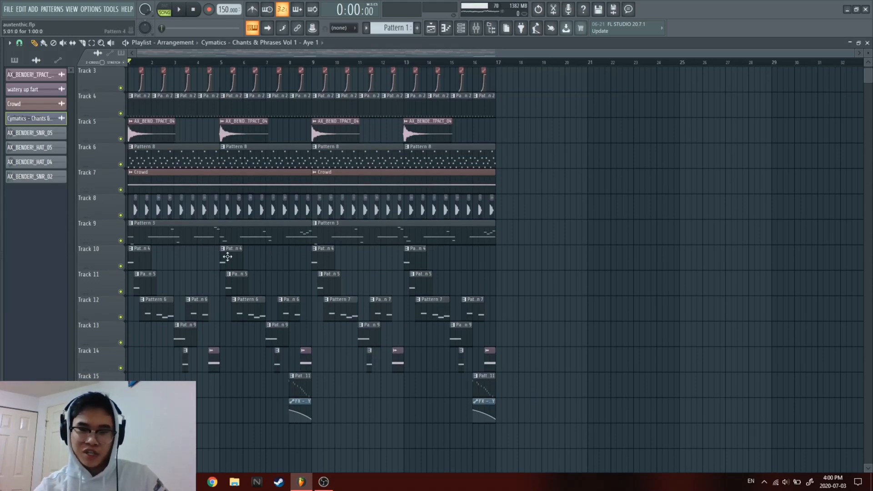
{"action": "scroll", "coordinate": [252, 228], "scroll_direction": "down", "scroll_amount": 1}
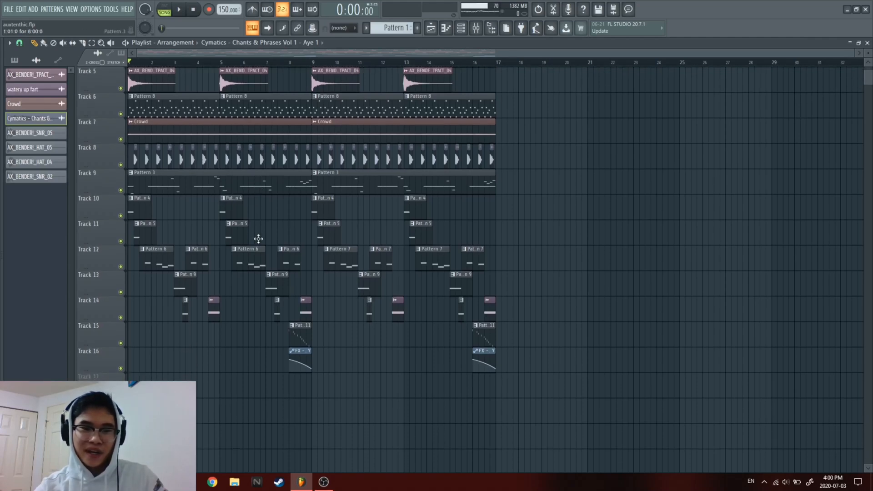
{"action": "scroll", "coordinate": [257, 238], "scroll_direction": "up", "scroll_amount": 3}
{"action": "scroll", "coordinate": [122, 275], "scroll_direction": "up", "scroll_amount": 2}
{"action": "scroll", "coordinate": [121, 274], "scroll_direction": "up", "scroll_amount": 4}
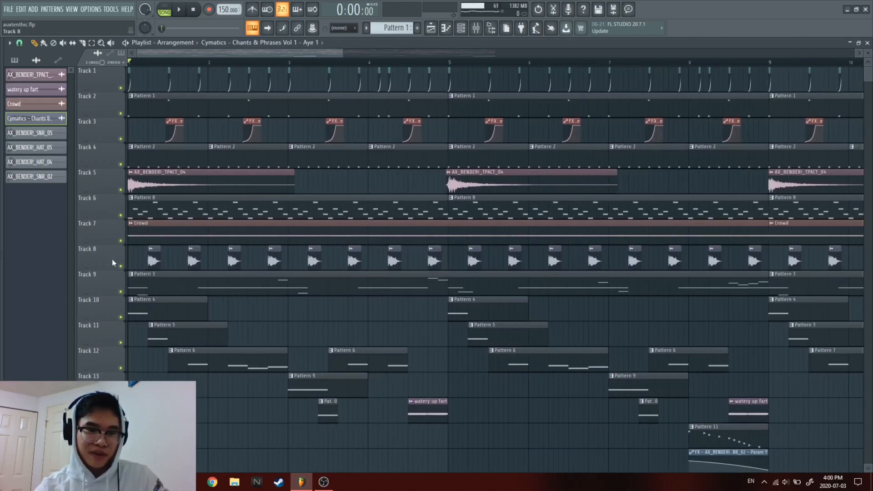
{"action": "scroll", "coordinate": [174, 267], "scroll_direction": "up", "scroll_amount": 2}
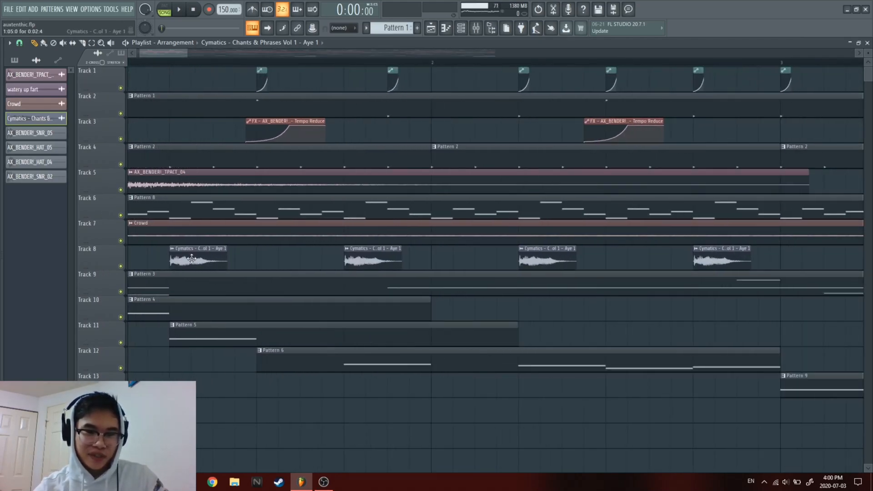
{"action": "scroll", "coordinate": [193, 259], "scroll_direction": "down", "scroll_amount": 6}
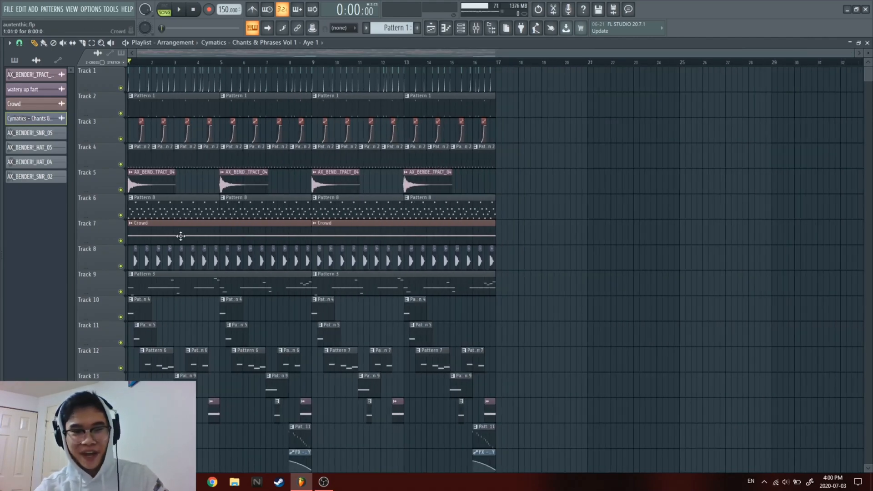
{"action": "scroll", "coordinate": [191, 229], "scroll_direction": "up", "scroll_amount": 3}
{"action": "scroll", "coordinate": [230, 206], "scroll_direction": "down", "scroll_amount": 3}
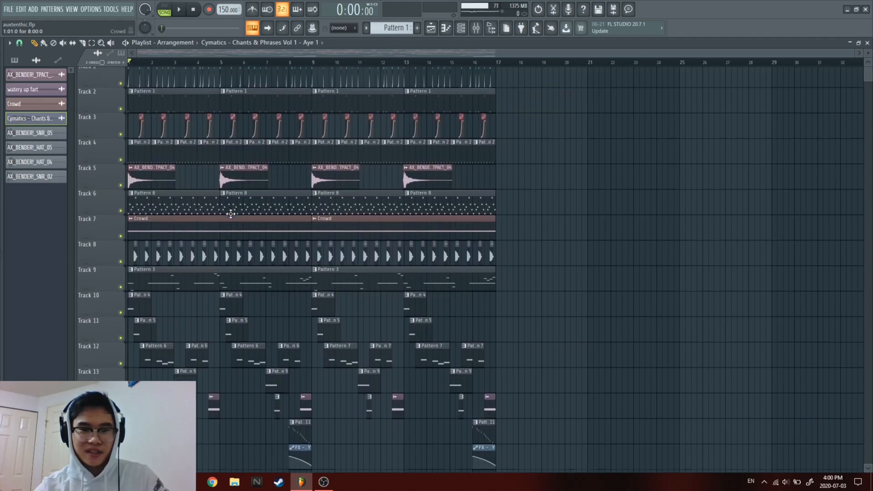
{"action": "scroll", "coordinate": [231, 214], "scroll_direction": "up", "scroll_amount": 1}
{"action": "scroll", "coordinate": [370, 225], "scroll_direction": "down", "scroll_amount": 2}
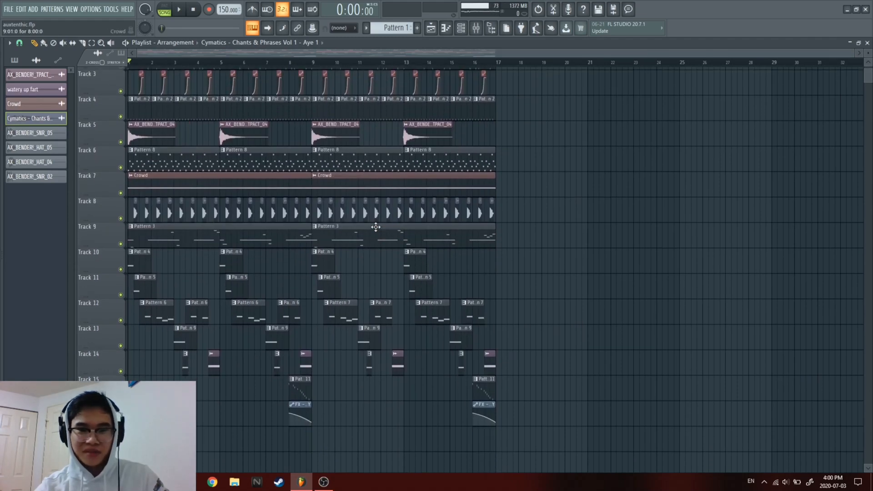
Play the song from the start and adjust the system volume to 22.
{"action": "scroll", "coordinate": [372, 226], "scroll_direction": "up", "scroll_amount": 2}
{"action": "key", "text": "space"}
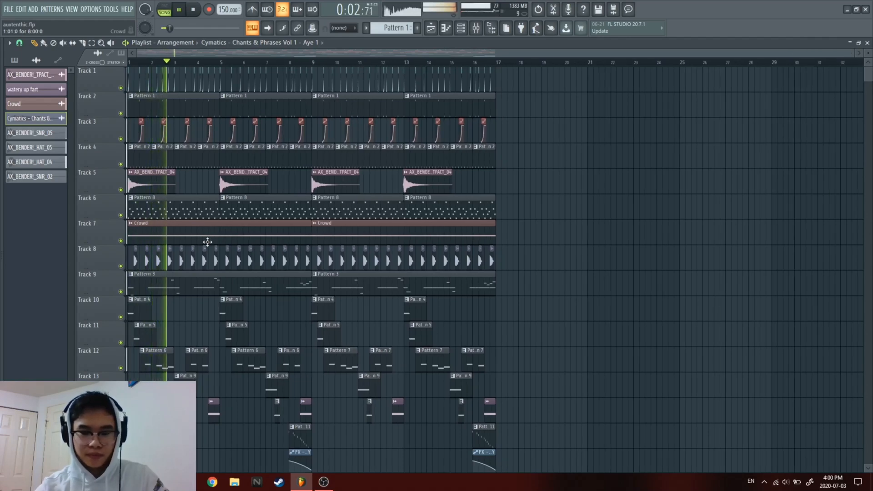
{"action": "key", "text": "XF86AudioLowerVolume"}
{"action": "key", "text": "XF86AudioLowerVolume"}
{"action": "key", "text": "XF86AudioRaiseVolume"}
{"action": "key", "text": "XF86AudioRaiseVolume"}
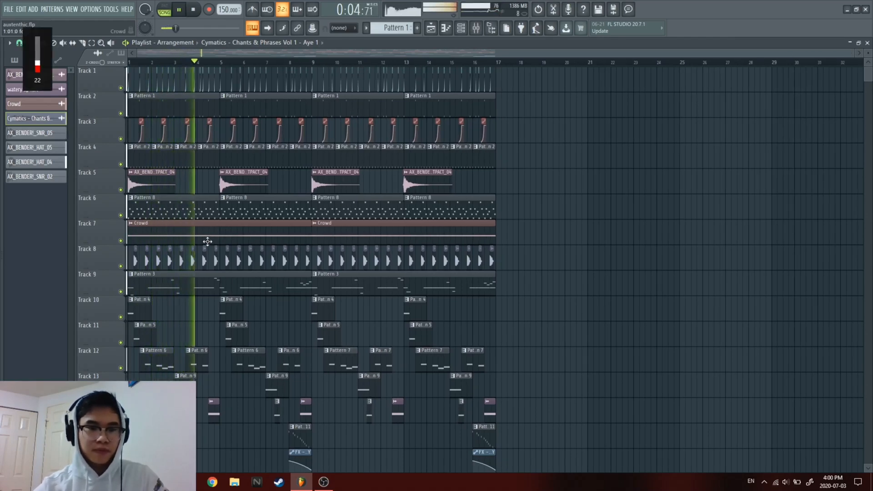
Listen through the 16-bar drop while following the clips on all tracks, and stop playback at the end.
{"action": "scroll", "coordinate": [207, 241], "scroll_direction": "up", "scroll_amount": 2}
{"action": "scroll", "coordinate": [200, 269], "scroll_direction": "down", "scroll_amount": 3}
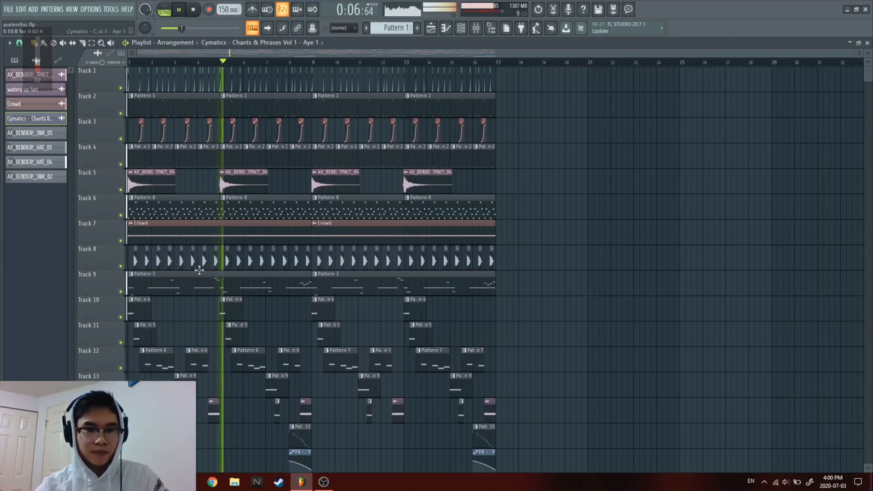
{"action": "scroll", "coordinate": [199, 271], "scroll_direction": "up", "scroll_amount": 3}
{"action": "scroll", "coordinate": [318, 242], "scroll_direction": "down", "scroll_amount": 4}
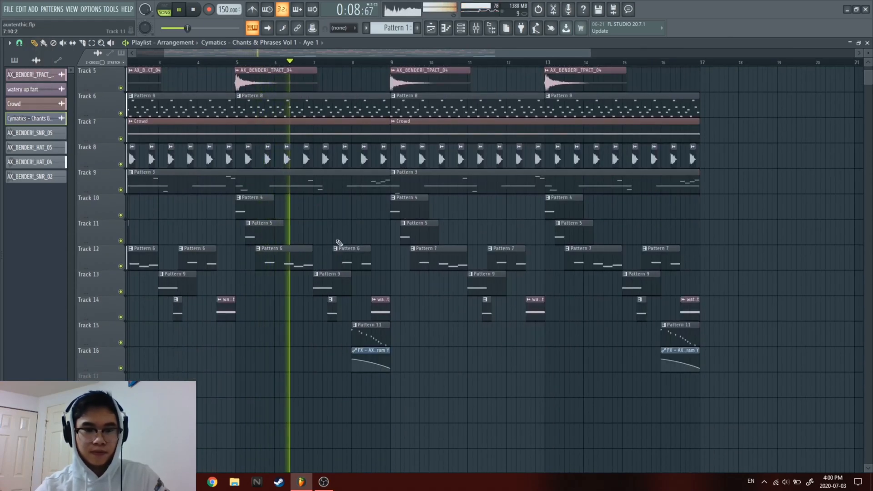
{"action": "scroll", "coordinate": [337, 243], "scroll_direction": "down", "scroll_amount": 2}
{"action": "scroll", "coordinate": [339, 243], "scroll_direction": "down", "scroll_amount": 1}
{"action": "scroll", "coordinate": [332, 245], "scroll_direction": "up", "scroll_amount": 4}
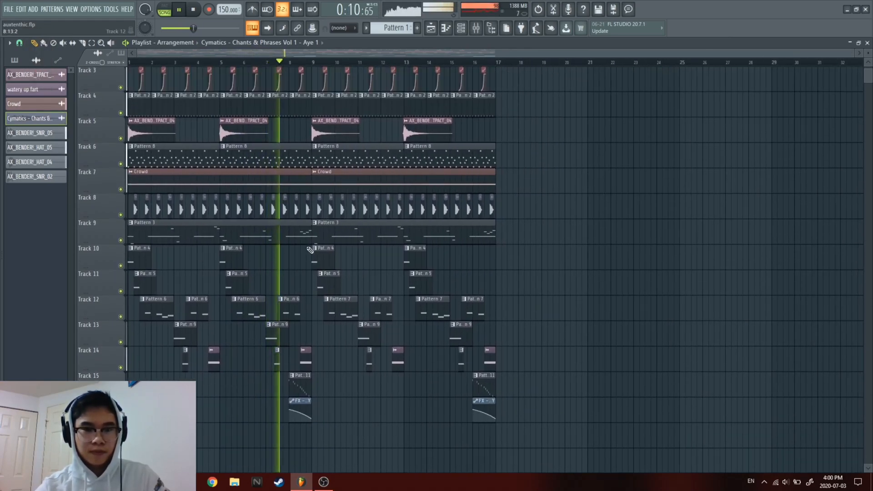
{"action": "scroll", "coordinate": [327, 248], "scroll_direction": "down", "scroll_amount": 3}
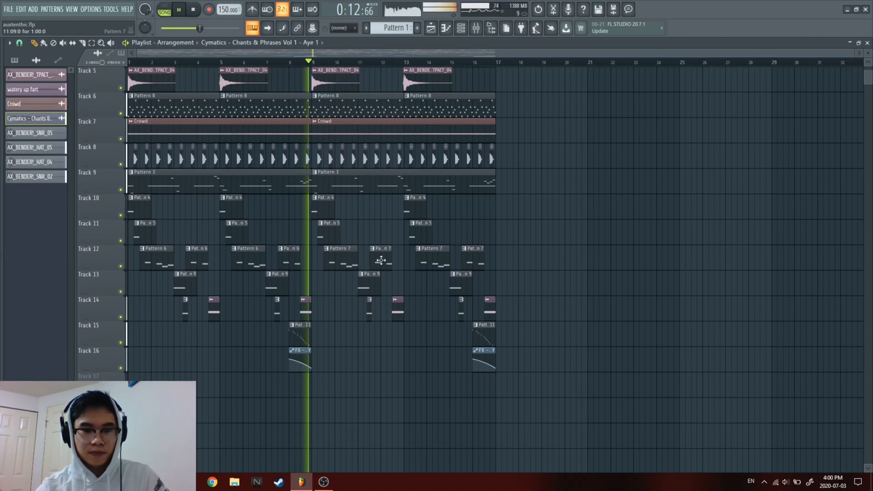
{"action": "scroll", "coordinate": [378, 260], "scroll_direction": "up", "scroll_amount": 3}
{"action": "scroll", "coordinate": [377, 263], "scroll_direction": "up", "scroll_amount": 1}
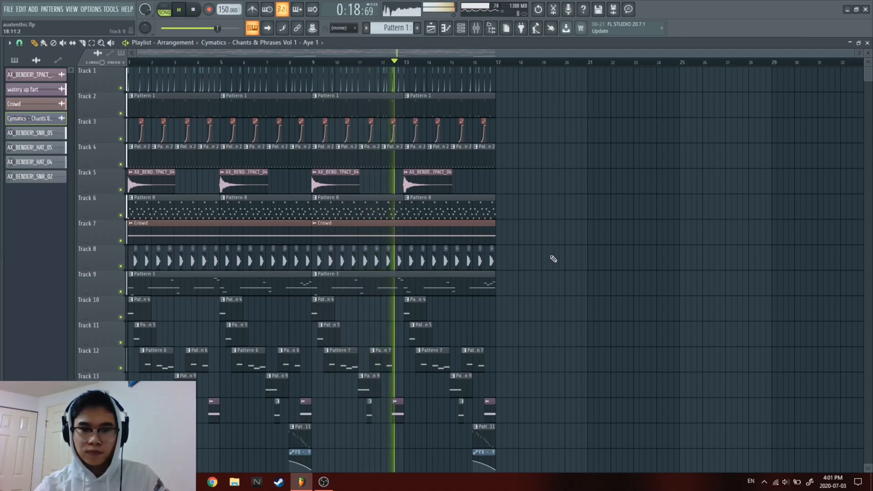
{"action": "scroll", "coordinate": [554, 259], "scroll_direction": "down", "scroll_amount": 2}
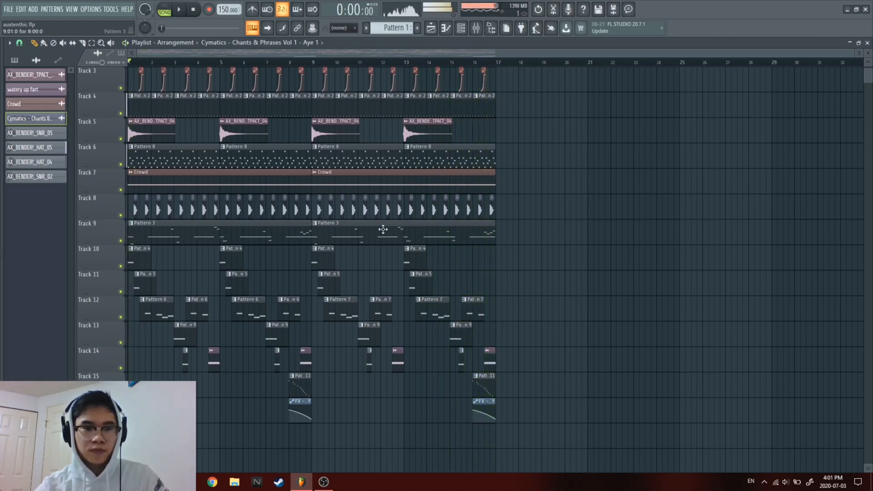
{"action": "key", "text": "space"}
{"action": "scroll", "coordinate": [355, 232], "scroll_direction": "up", "scroll_amount": 2}
{"action": "scroll", "coordinate": [94, 182], "scroll_direction": "up", "scroll_amount": 3}
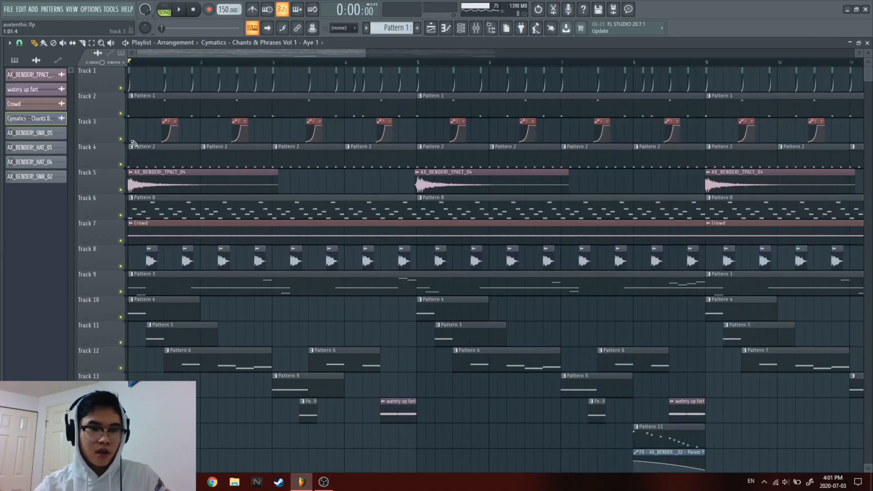
{"action": "scroll", "coordinate": [134, 131], "scroll_direction": "down", "scroll_amount": 1}
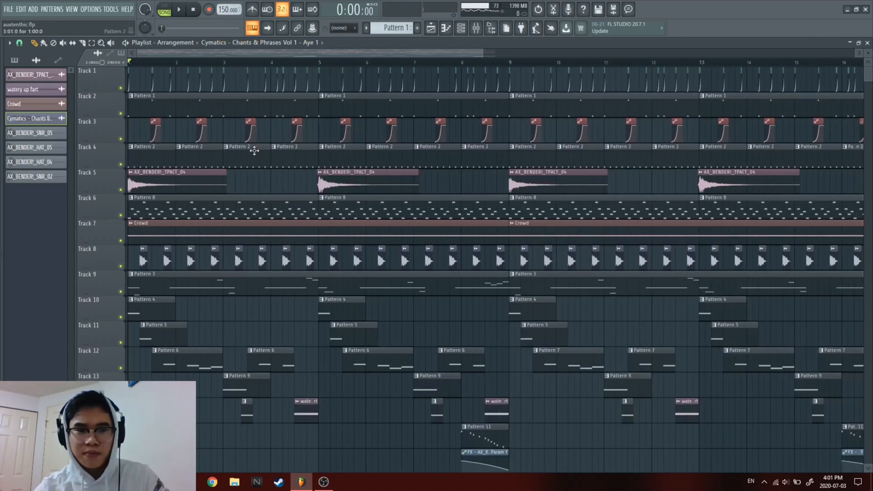
Solo Track 2, add Track 3 to the soloed tracks, and play the kick and snare pattern with its automation clips.
{"action": "right_click", "coordinate": [121, 113]}
{"action": "scroll", "coordinate": [116, 116], "scroll_direction": "up", "scroll_amount": 2}
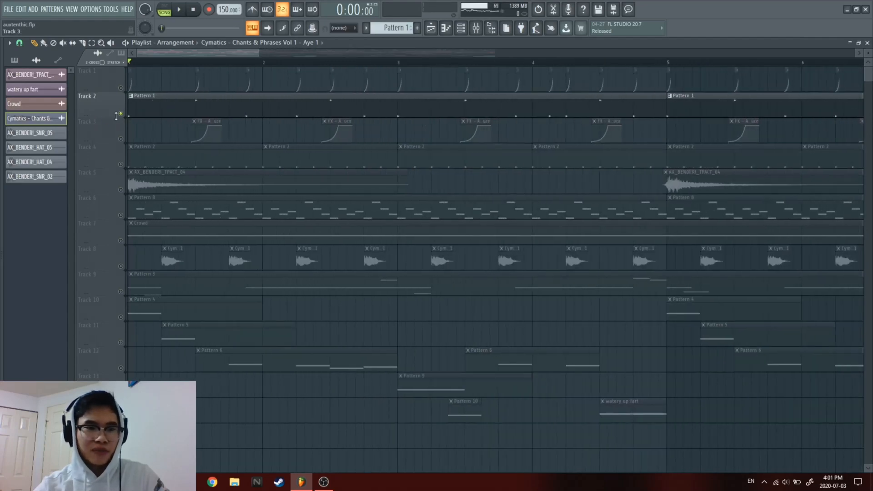
{"action": "key", "text": "space"}
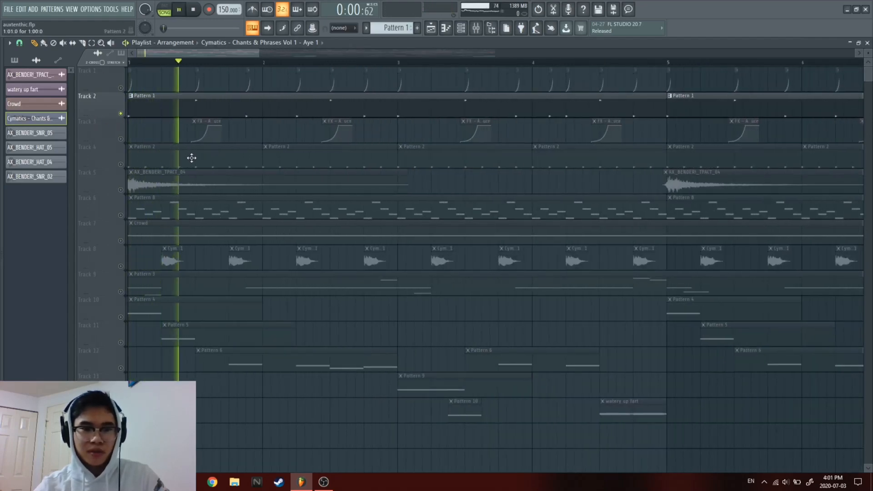
{"action": "scroll", "coordinate": [154, 145], "scroll_direction": "down", "scroll_amount": 1}
{"action": "left_click", "coordinate": [121, 139]}
{"action": "scroll", "coordinate": [175, 162], "scroll_direction": "down", "scroll_amount": 2}
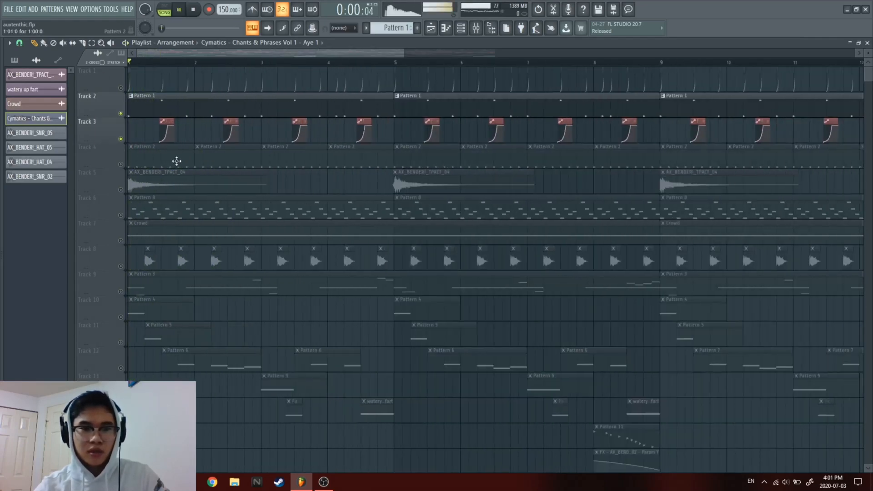
{"action": "scroll", "coordinate": [168, 161], "scroll_direction": "down", "scroll_amount": 3}
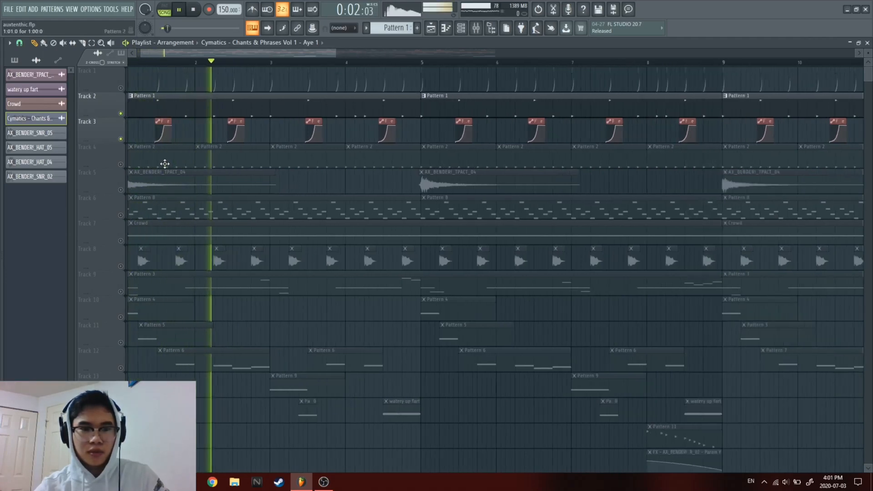
{"action": "scroll", "coordinate": [147, 184], "scroll_direction": "up", "scroll_amount": 1}
{"action": "scroll", "coordinate": [333, 132], "scroll_direction": "down", "scroll_amount": 2}
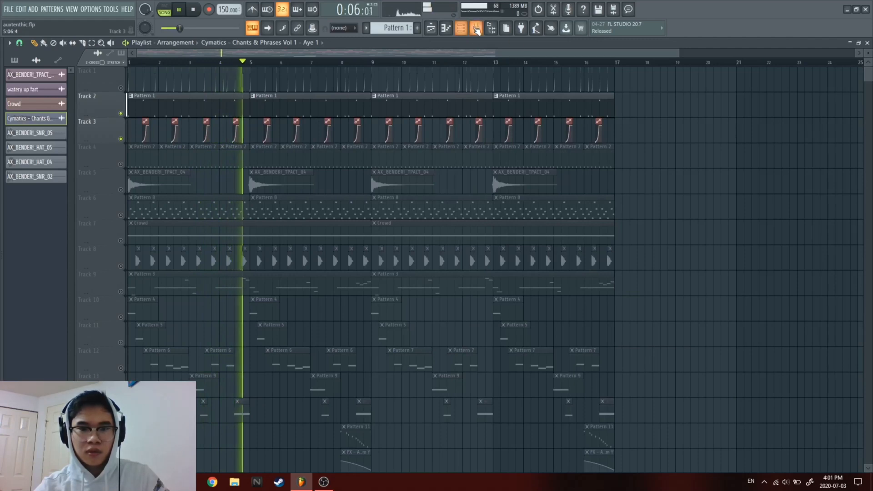
Stop playback and show the mixer with the AX_BENDER!_KICK_06 insert selected, shifting the mixer window slightly.
{"action": "key", "text": "F9"}
{"action": "key", "text": "space"}
{"action": "left_click", "coordinate": [183, 158]}
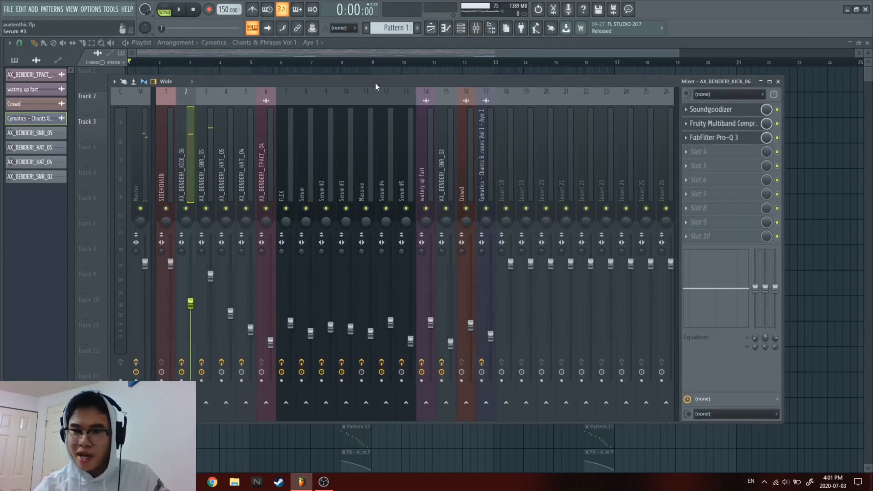
{"action": "left_click_drag", "start_coordinate": [401, 80], "coordinate": [419, 76]}
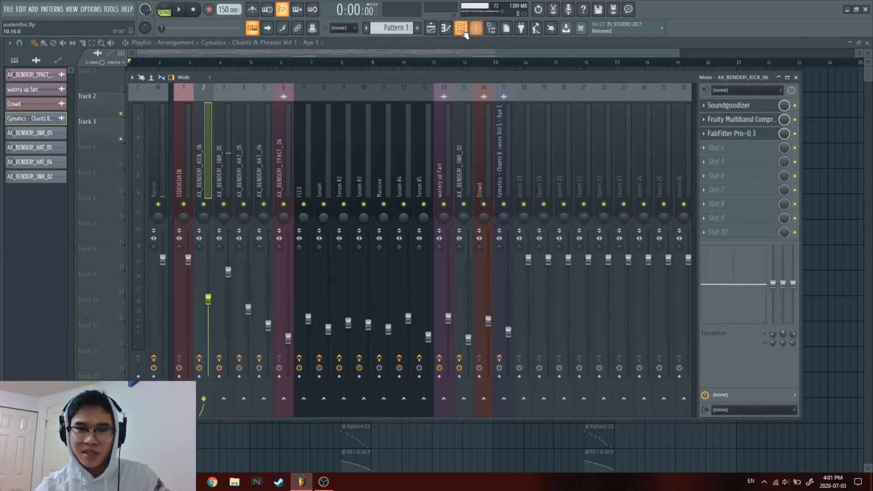
Show the kick and snare steps of Pattern 1 in the Channel rack and listen to the pattern briefly.
{"action": "left_click", "coordinate": [463, 30]}
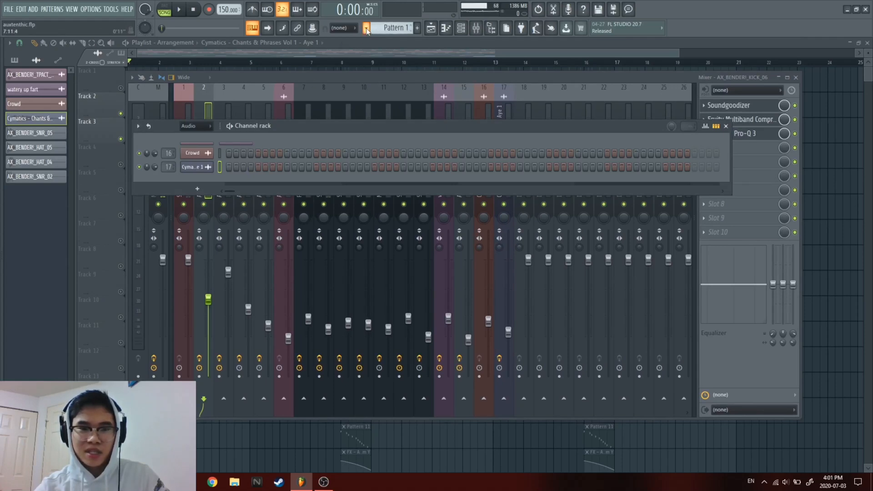
{"action": "left_click", "coordinate": [366, 30]}
{"action": "left_click", "coordinate": [385, 44]}
{"action": "key", "text": "space"}
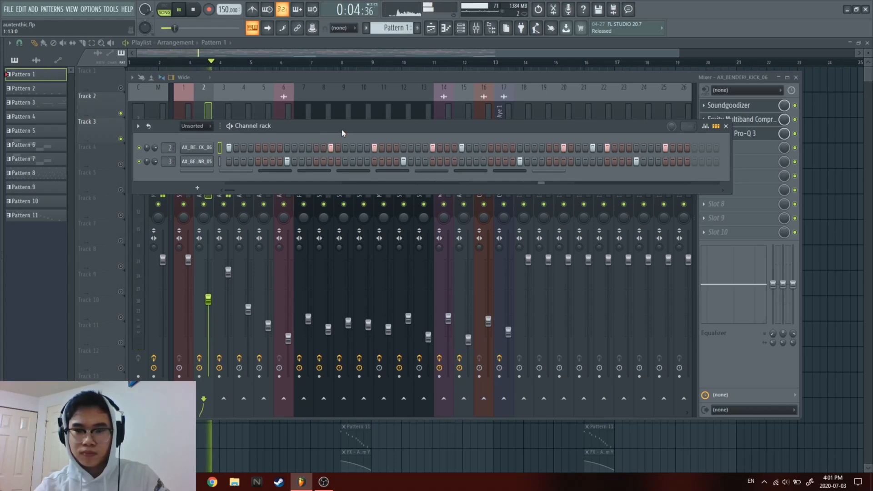
{"action": "key", "text": "space"}
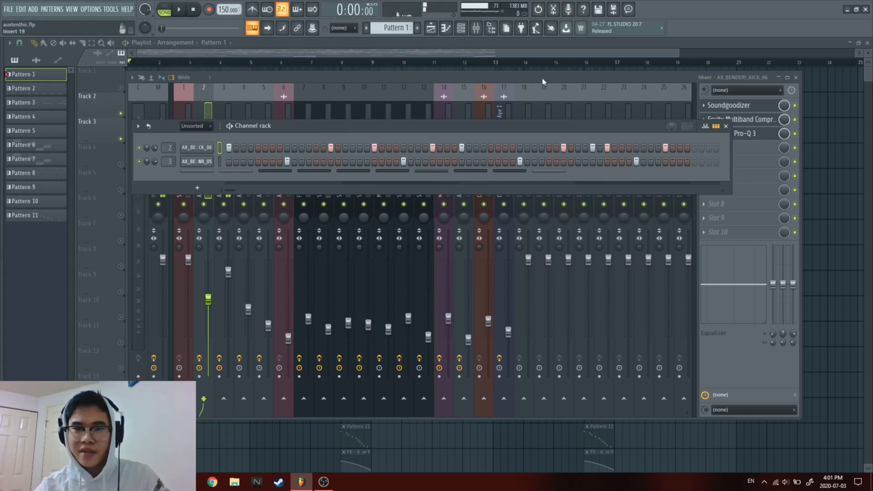
Hide the Channel rack and examine the FabFilter Pro-Q 3 curve on the AX_BENDER!_KICK_06 insert.
{"action": "key", "text": "F6"}
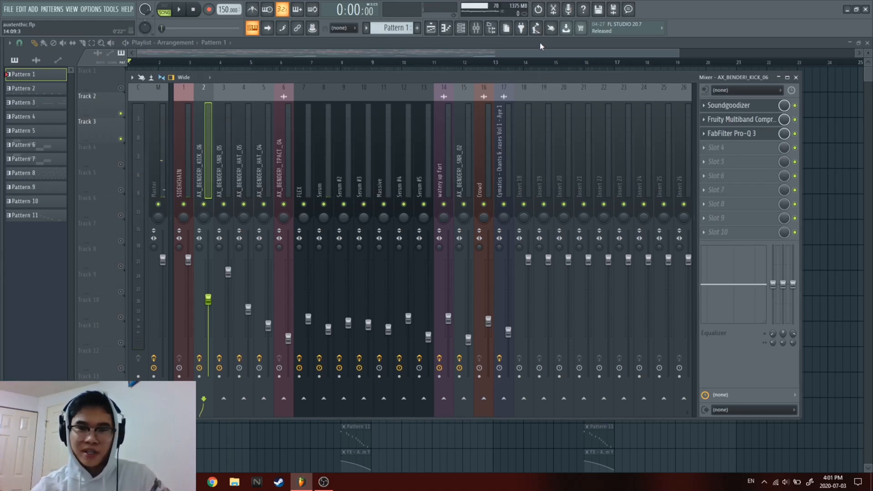
{"action": "key", "text": "F9"}
{"action": "left_click", "coordinate": [476, 28]}
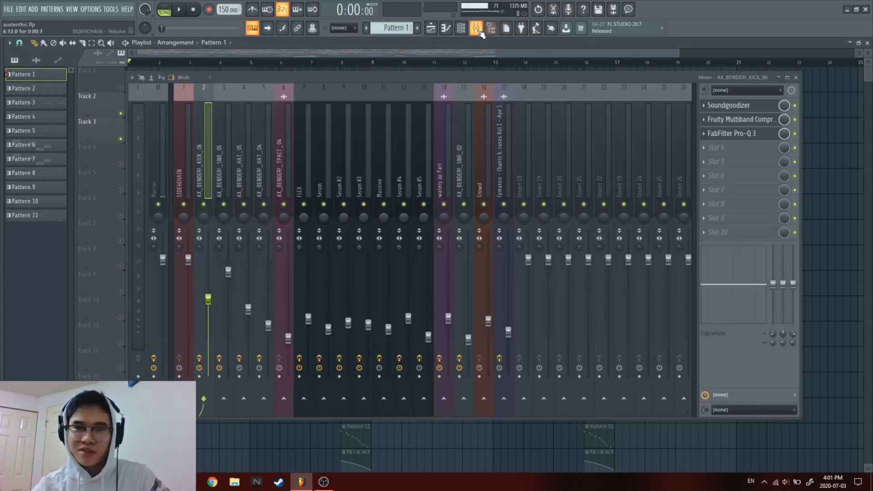
{"action": "left_click", "coordinate": [732, 133]}
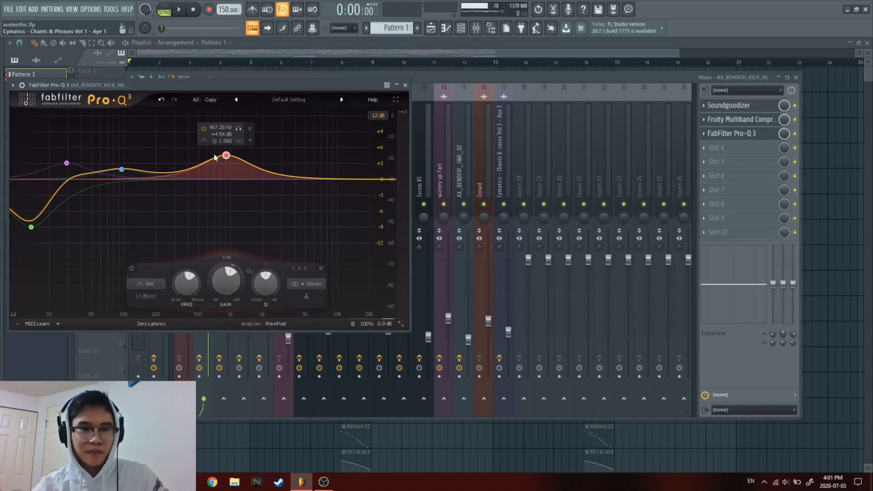
{"action": "left_click", "coordinate": [540, 40]}
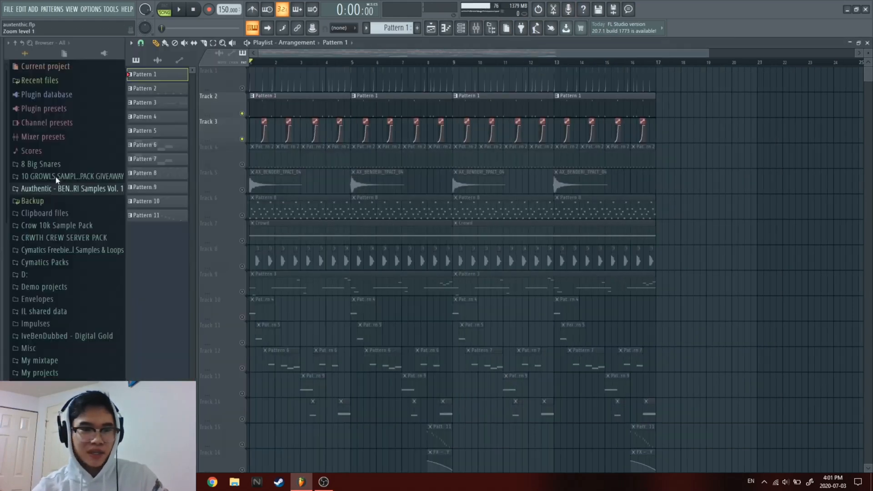
Look at the Fruity Multiband Compressor and Soundgoodizer on the kick insert, and close all windows over the playlist.
{"action": "left_click", "coordinate": [490, 29]}
{"action": "left_click", "coordinate": [477, 29]}
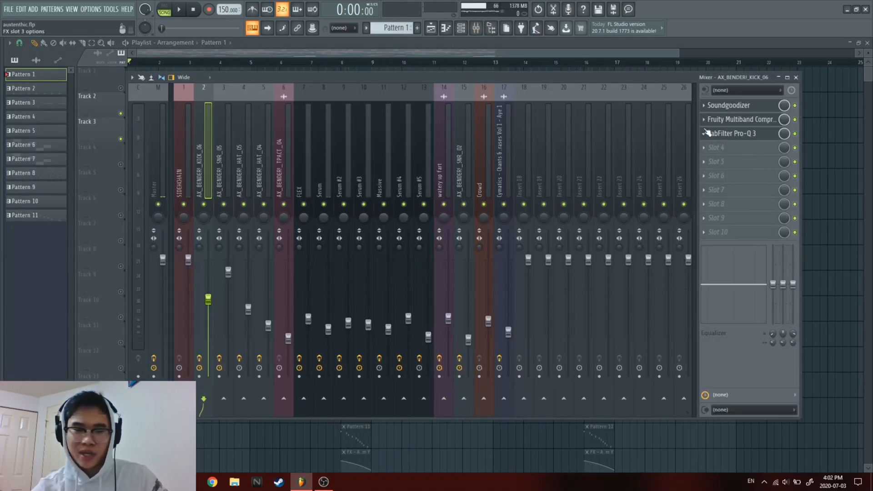
{"action": "left_click", "coordinate": [746, 119]}
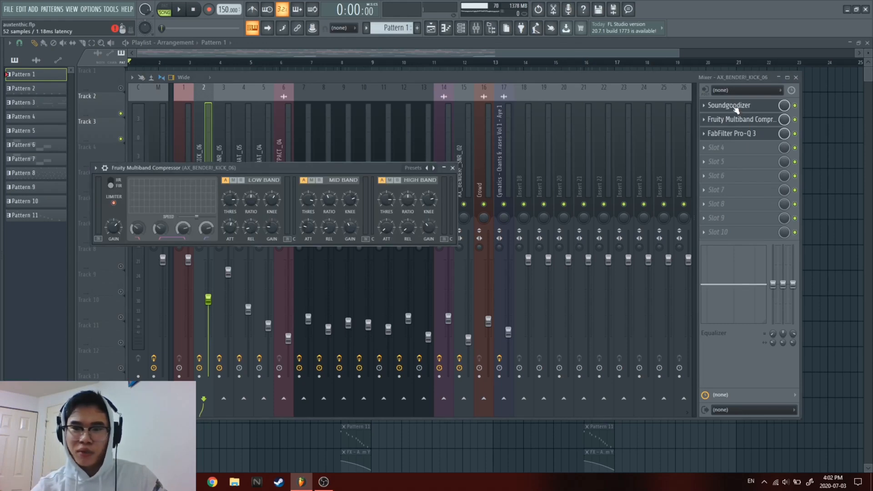
{"action": "left_click", "coordinate": [733, 105]}
{"action": "key", "text": "F12"}
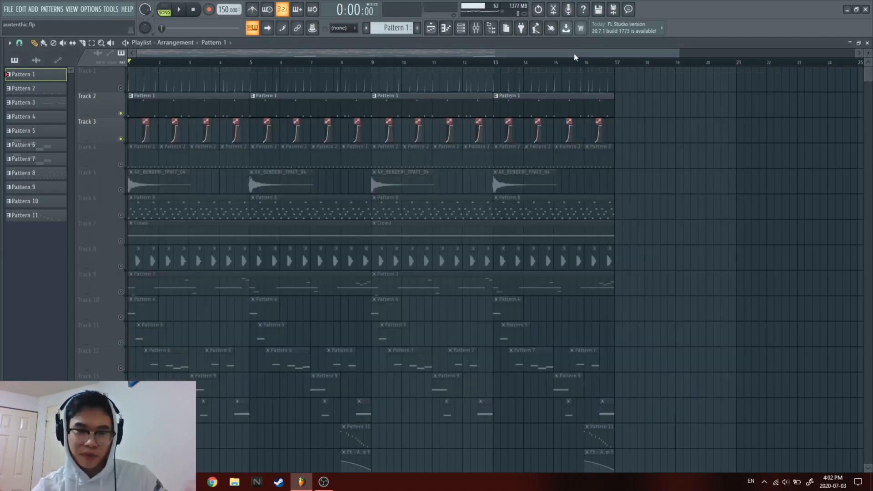
Move the playhead to the first snare hit in bar 1, select the AX_BENDER!_SNR_05 channel, and preview the hit.
{"action": "scroll", "coordinate": [165, 140], "scroll_direction": "up", "scroll_amount": 5}
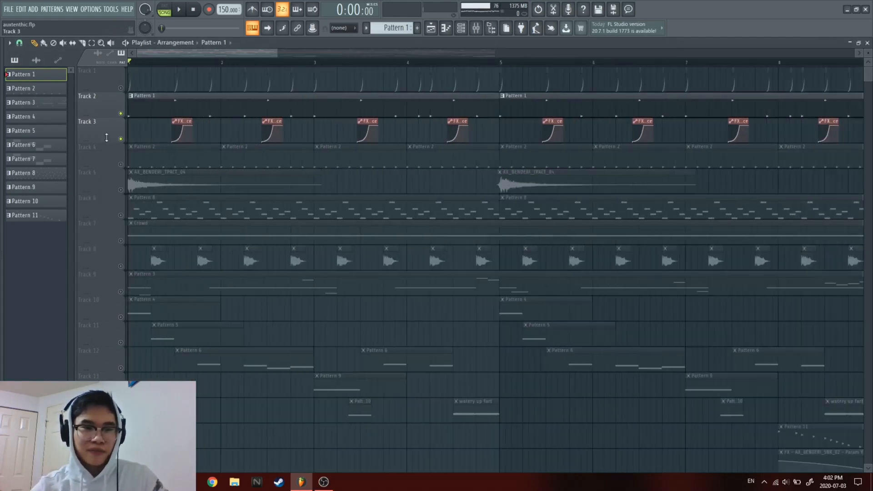
{"action": "left_click", "coordinate": [217, 63]}
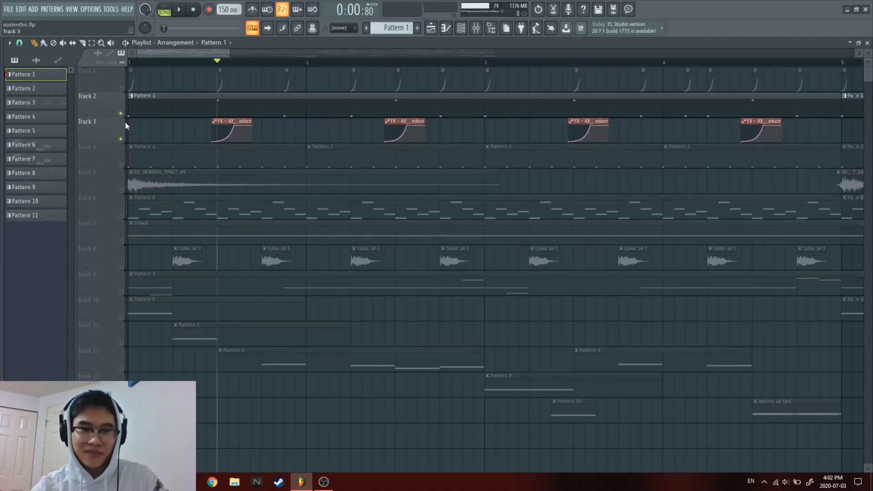
{"action": "left_click", "coordinate": [476, 28]}
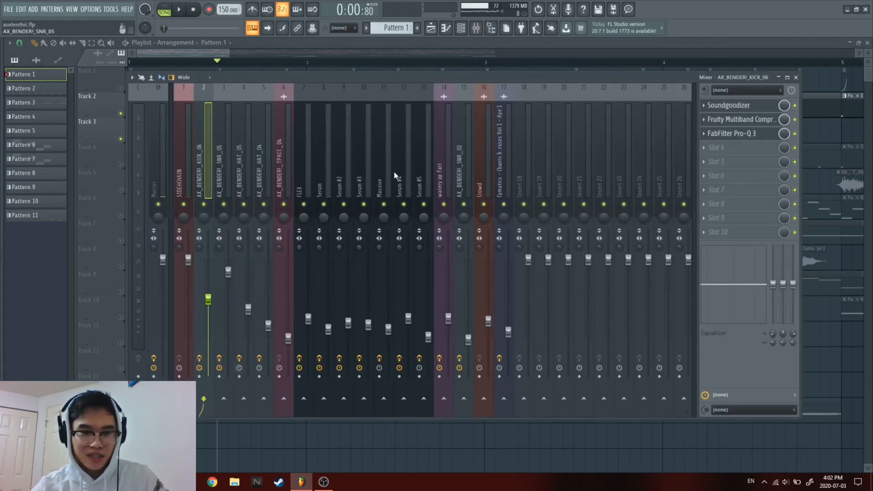
{"action": "left_click", "coordinate": [462, 28]}
{"action": "left_click", "coordinate": [220, 162]}
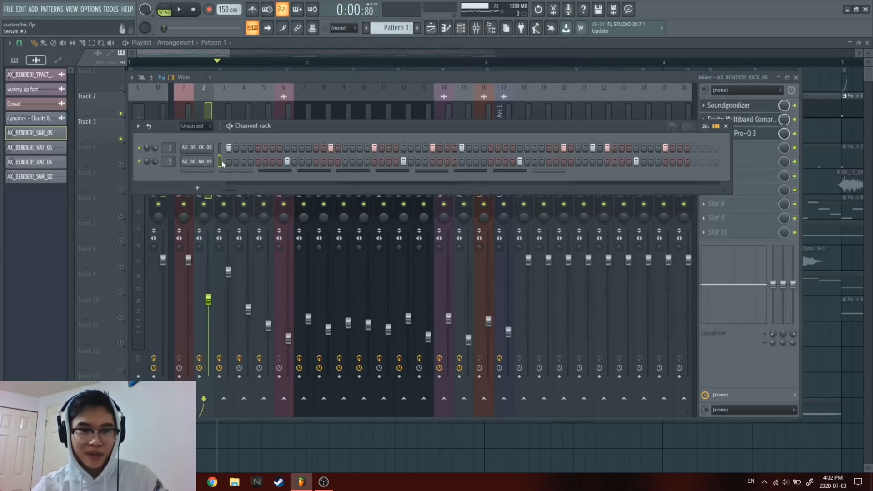
{"action": "key", "text": "space"}
{"action": "key", "text": "space"}
{"action": "left_click", "coordinate": [345, 43]}
{"action": "key", "text": "space"}
{"action": "key", "text": "space"}
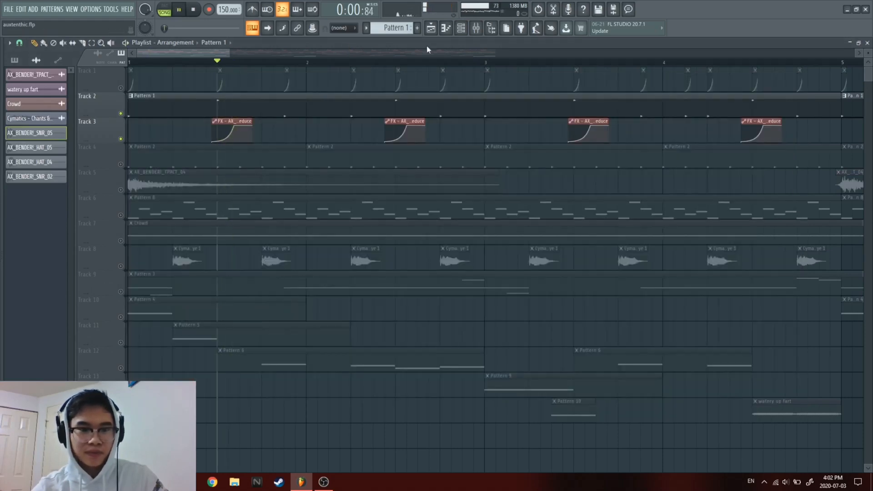
Select the AX_BENDER!_SNR_05 mixer insert, check its row in the Channel rack, and audition the snare through its effects.
{"action": "left_click", "coordinate": [476, 28]}
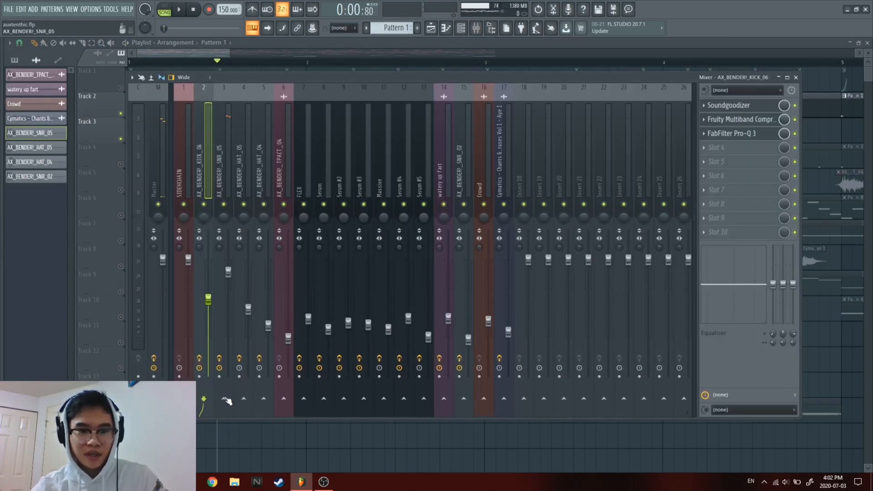
{"action": "left_click", "coordinate": [229, 181]}
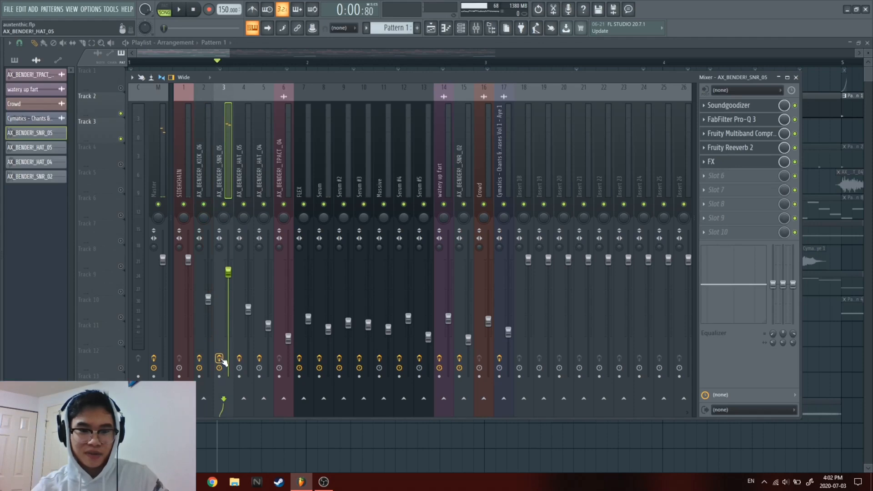
{"action": "left_click", "coordinate": [461, 30]}
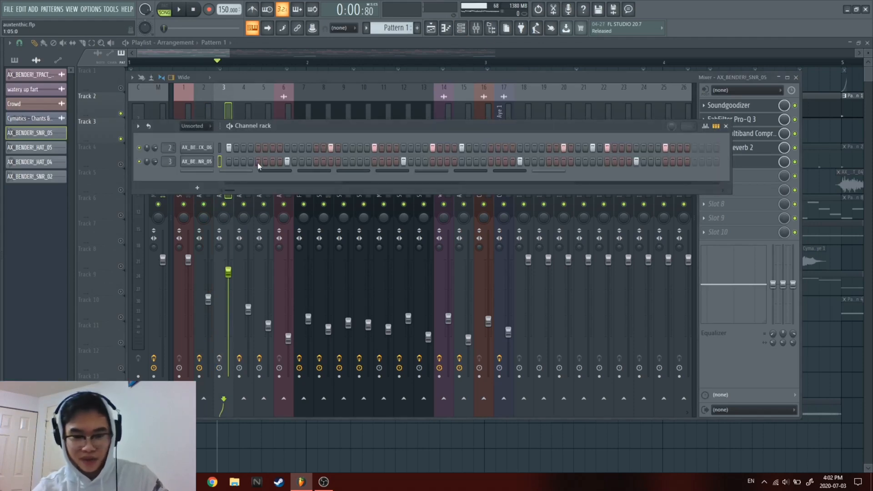
{"action": "left_click", "coordinate": [408, 76]}
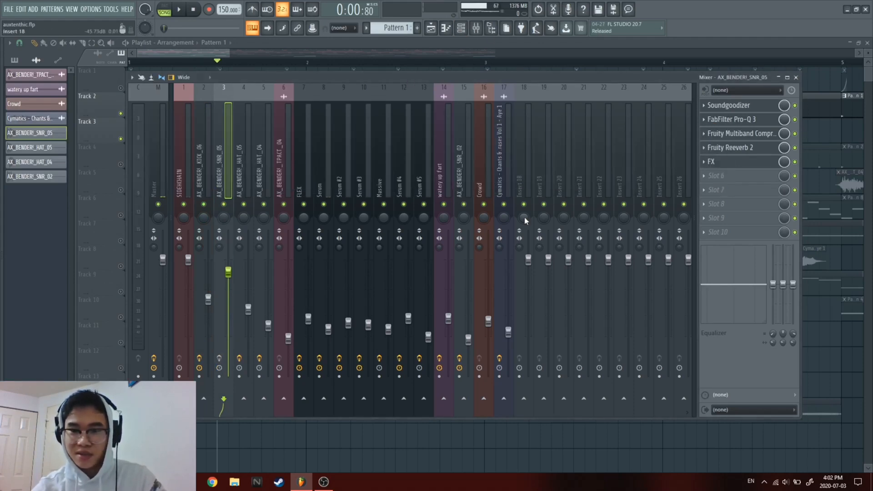
{"action": "key", "text": "z"}
{"action": "key", "text": "z"}
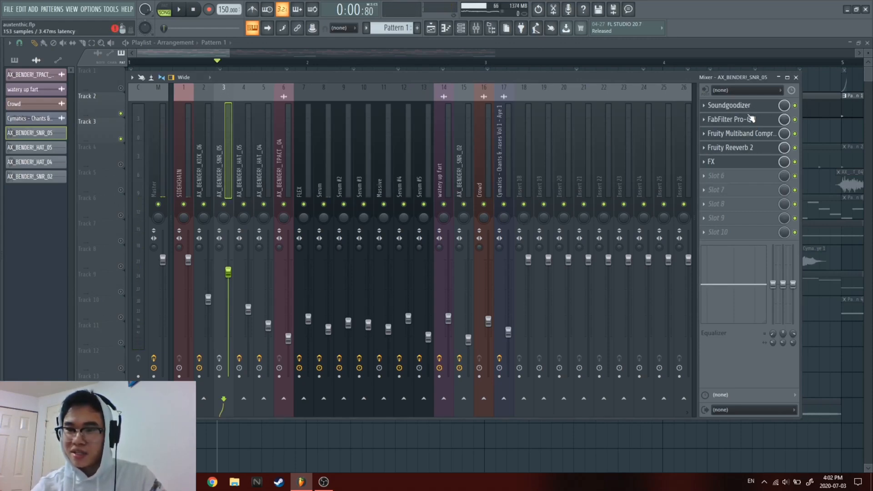
Open the FX plugin on the AX_BENDER!_SNR_05 insert and audition the snare with that slot switched off.
{"action": "left_click", "coordinate": [746, 164]}
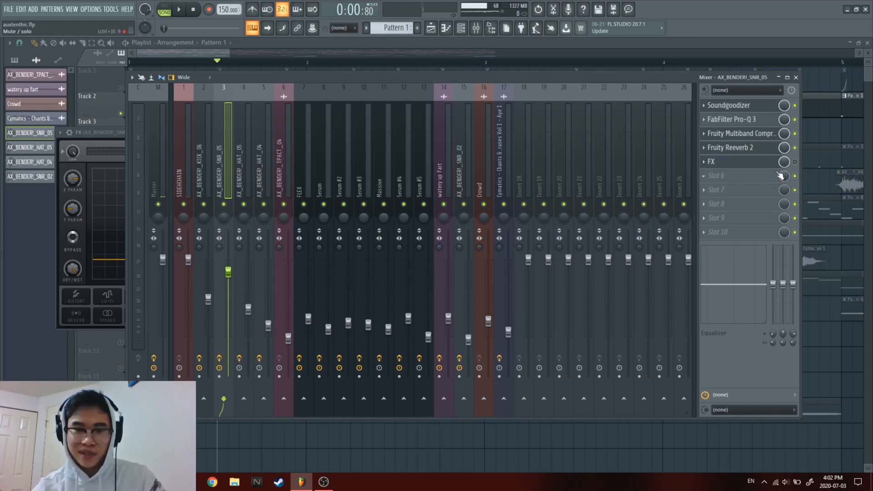
{"action": "key", "text": "q"}
{"action": "key", "text": "q"}
{"action": "key", "text": "q"}
{"action": "key", "text": "q"}
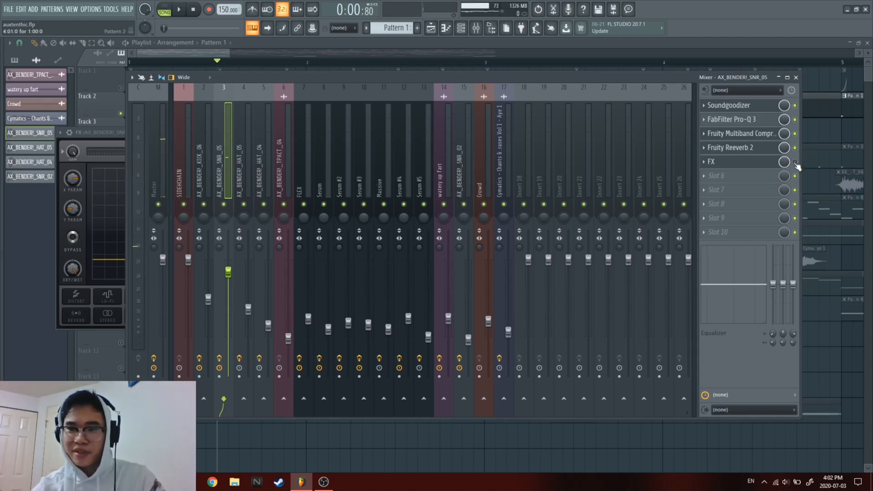
Return to the playlist, preview the snare from the playhead and at different pitches, and reopen the Channel rack.
{"action": "left_click", "coordinate": [814, 42]}
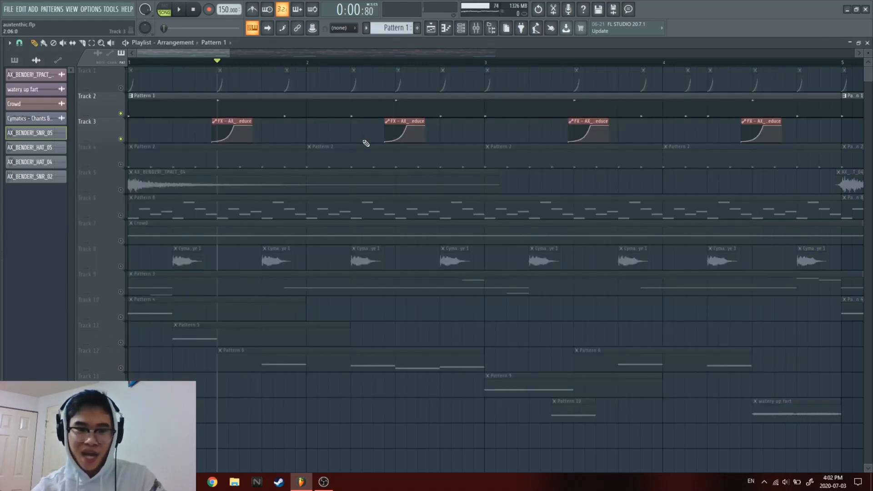
{"action": "key", "text": "space"}
{"action": "key", "text": "space"}
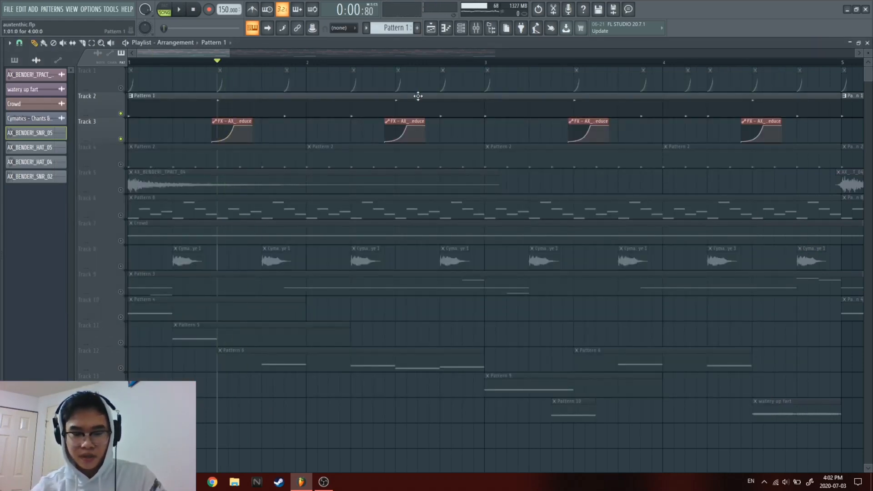
{"action": "key", "text": "q"}
{"action": "key", "text": "q"}
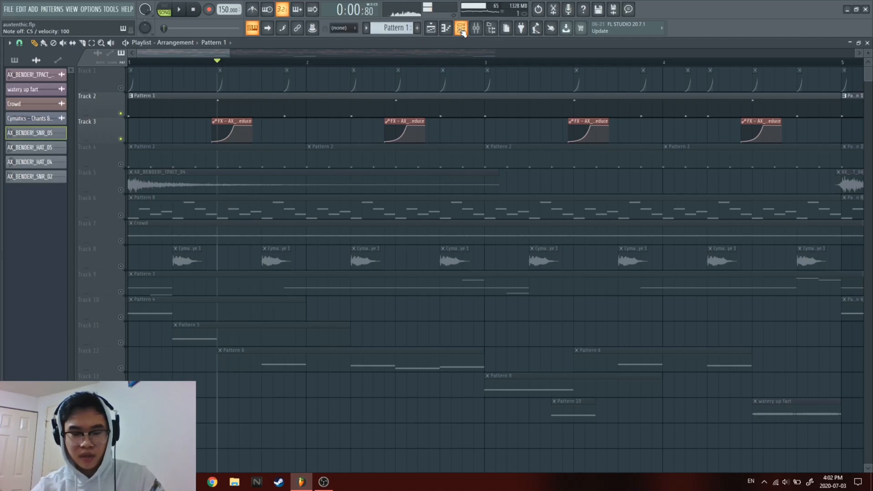
{"action": "key", "text": "q"}
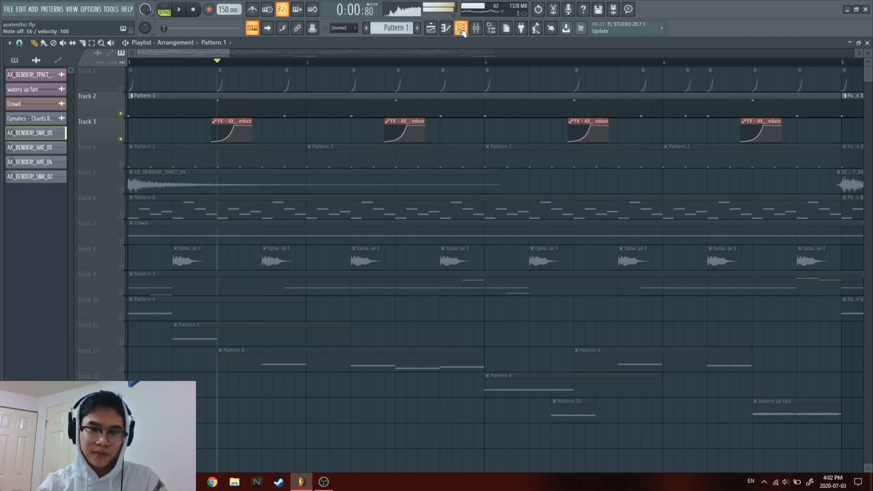
{"action": "key", "text": "t"}
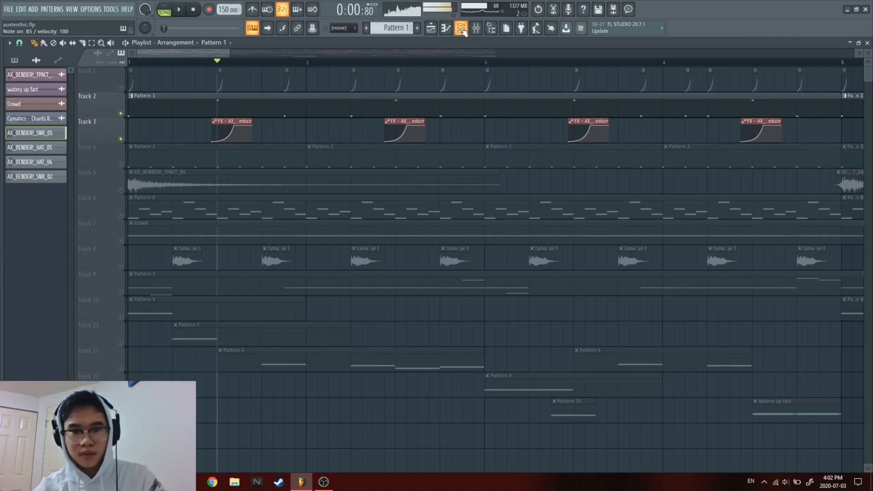
{"action": "left_click", "coordinate": [461, 28]}
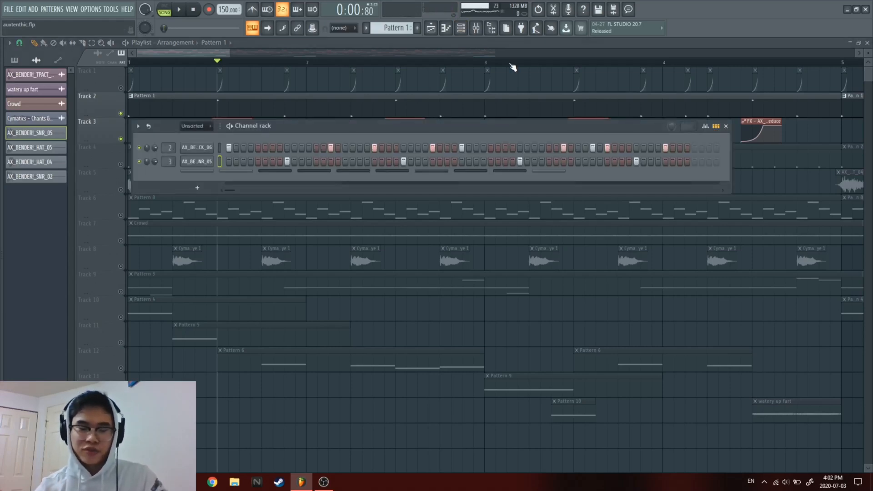
Open the Effector FX plugin on the AX_BENDER!_SNR_05 mixer insert to examine its delay settings.
{"action": "left_click", "coordinate": [476, 28]}
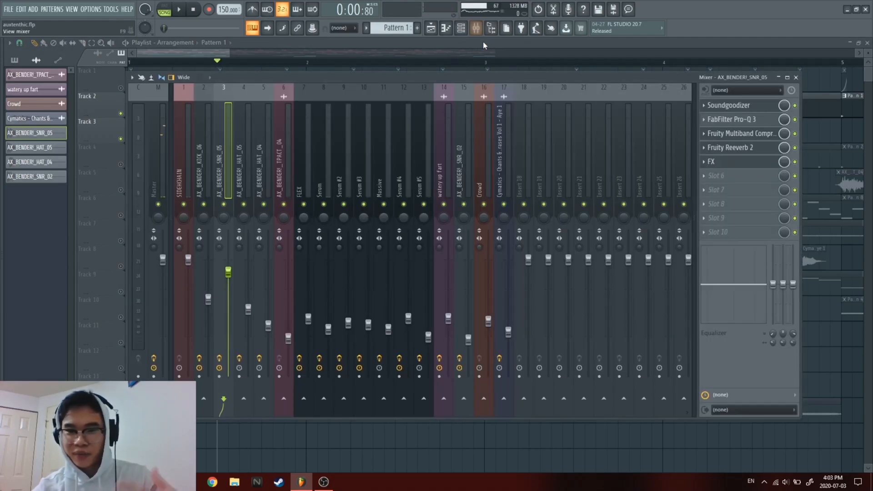
{"action": "left_click_drag", "start_coordinate": [473, 81], "coordinate": [470, 73]}
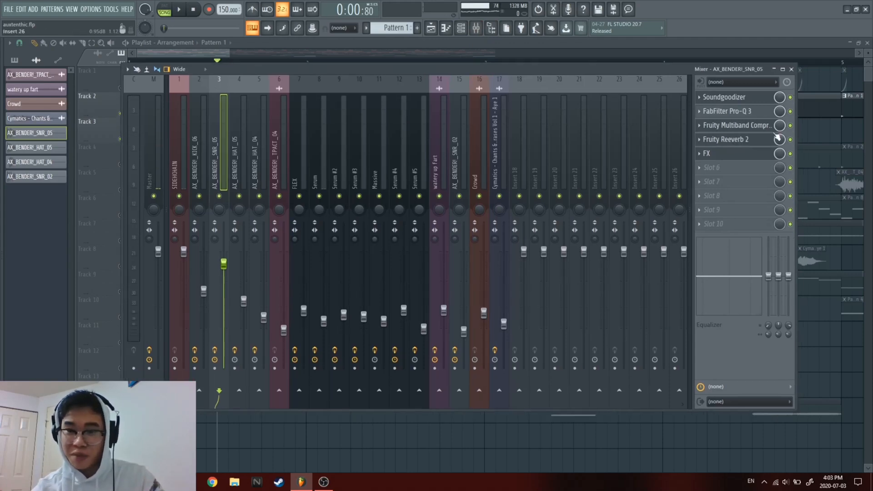
{"action": "left_click", "coordinate": [740, 156]}
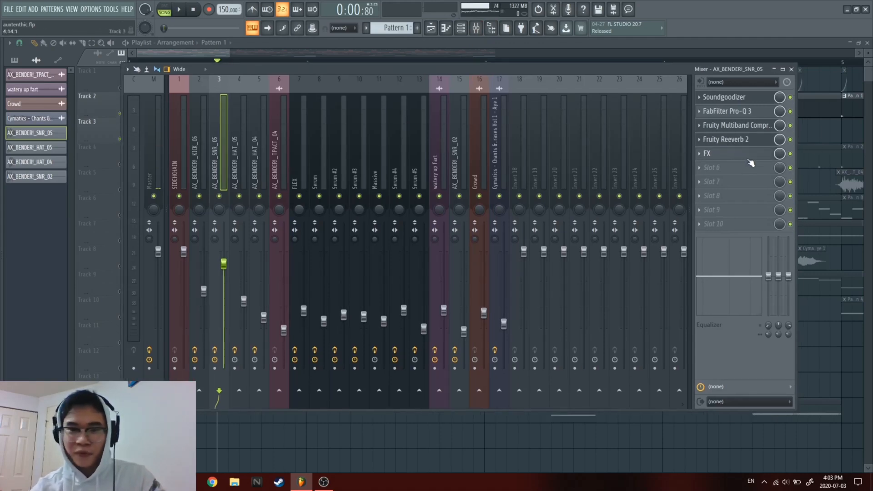
{"action": "left_click_drag", "start_coordinate": [195, 139], "coordinate": [282, 109]}
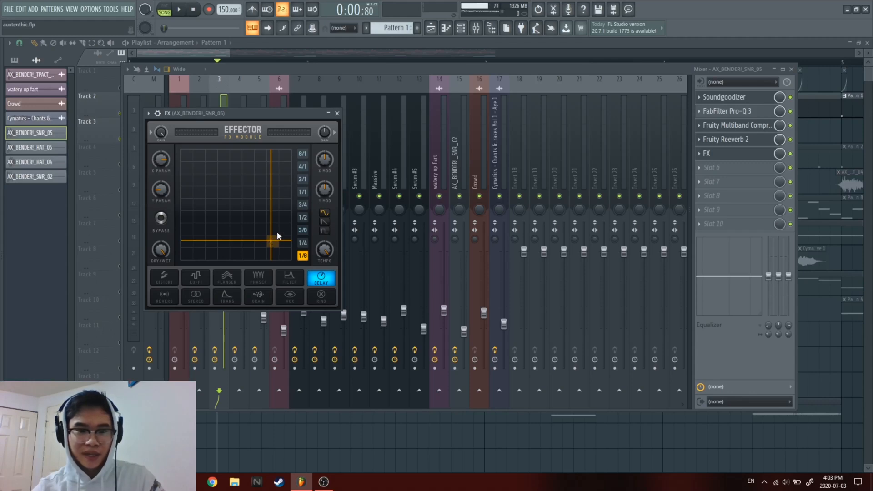
Return to the playlist and briefly play the drum pattern and its FX automation clips on Tracks 2 and 3.
{"action": "left_click", "coordinate": [449, 44]}
{"action": "scroll", "coordinate": [372, 171], "scroll_direction": "down", "scroll_amount": 2}
{"action": "scroll", "coordinate": [95, 223], "scroll_direction": "up", "scroll_amount": 3}
{"action": "scroll", "coordinate": [158, 227], "scroll_direction": "down", "scroll_amount": 1}
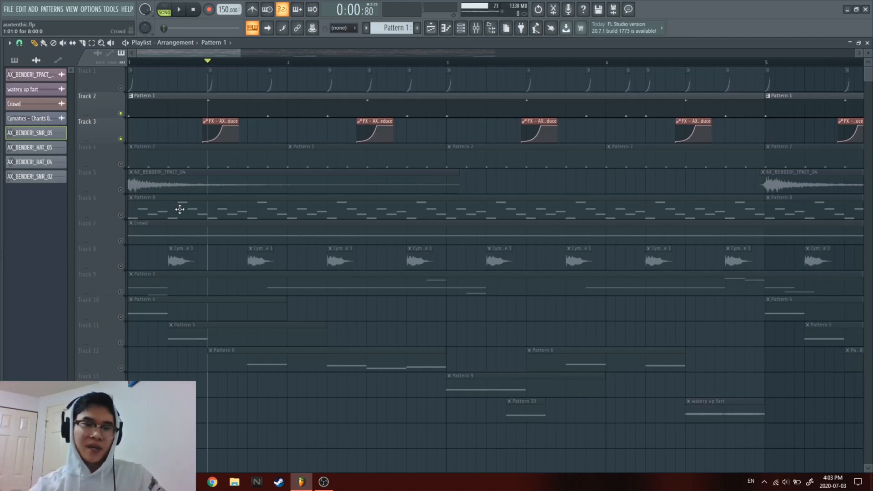
{"action": "key", "text": "space"}
{"action": "key", "text": "space"}
{"action": "scroll", "coordinate": [257, 200], "scroll_direction": "down", "scroll_amount": 2}
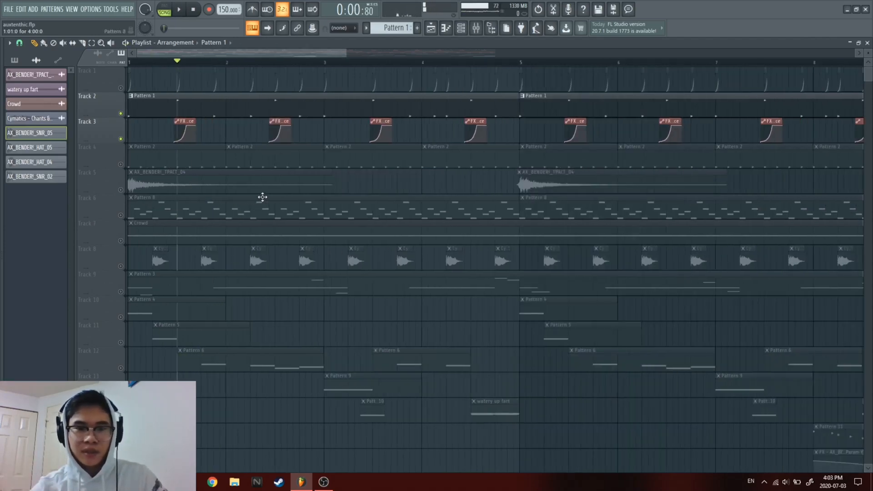
Solo Track 4 with the Pattern 2 clips and play it from the start.
{"action": "right_click", "coordinate": [121, 164]}
{"action": "scroll", "coordinate": [155, 54], "scroll_direction": "up", "scroll_amount": 3}
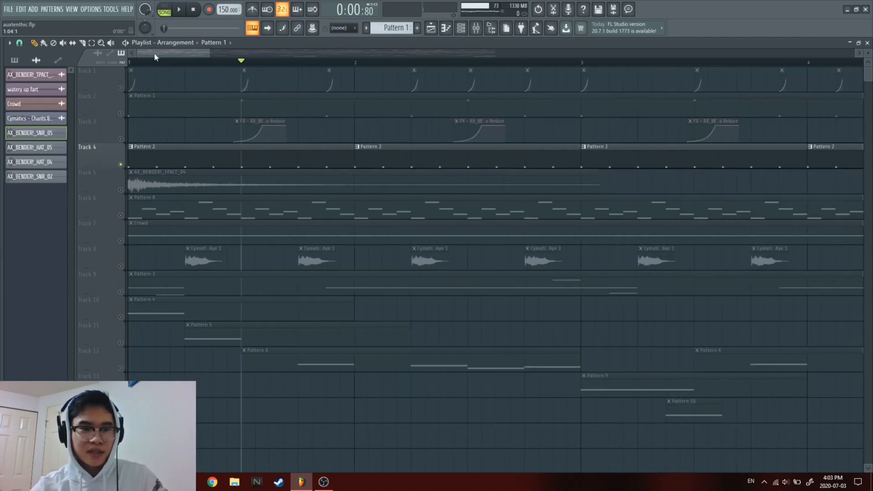
{"action": "scroll", "coordinate": [214, 146], "scroll_direction": "down", "scroll_amount": 2}
{"action": "left_click", "coordinate": [461, 28]}
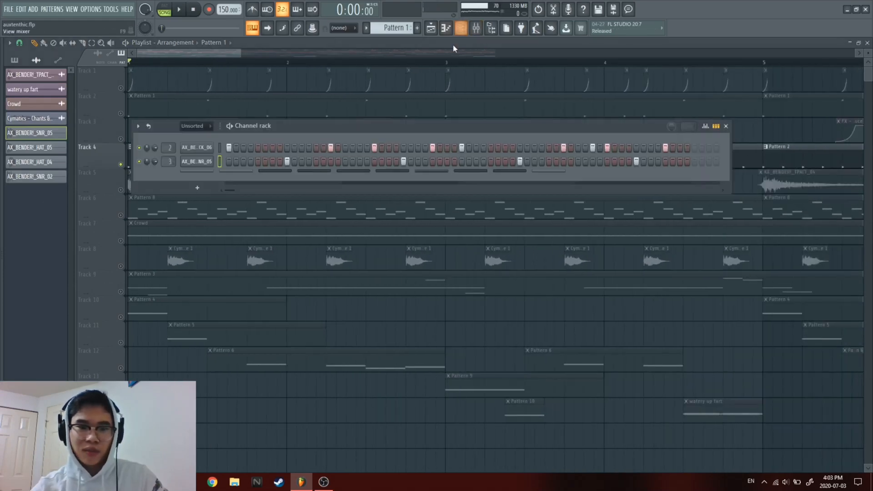
{"action": "key", "text": "space"}
{"action": "left_click", "coordinate": [432, 28]}
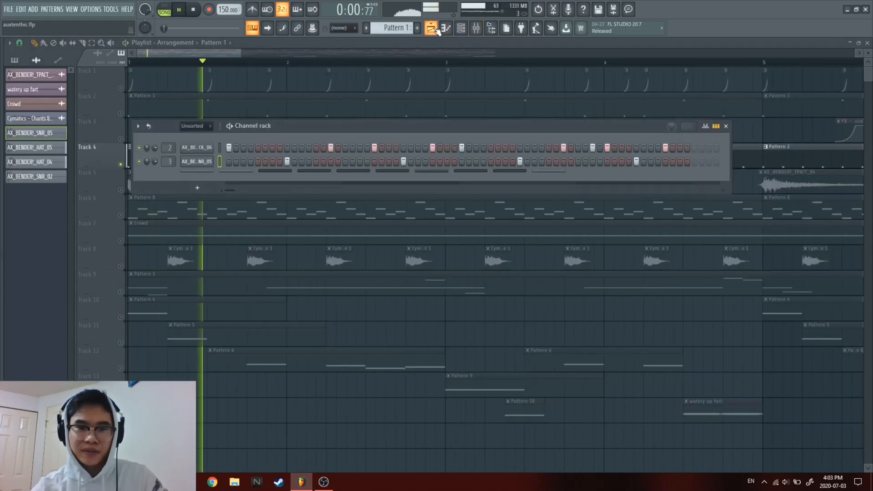
{"action": "scroll", "coordinate": [333, 220], "scroll_direction": "down", "scroll_amount": 5}
{"action": "scroll", "coordinate": [334, 220], "scroll_direction": "down", "scroll_amount": 4}
{"action": "key", "text": "space"}
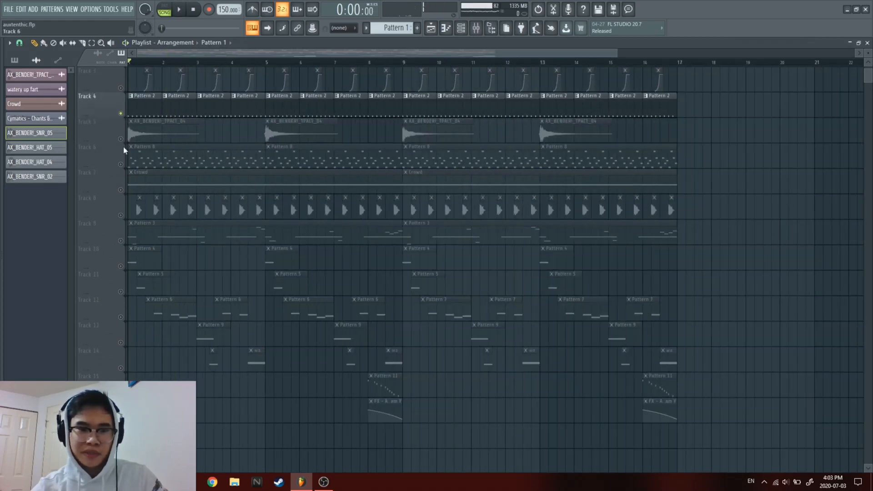
Solo Track 5 with the AX_BENDER!_TPACT_04 clips and audition the sample from bar 1.
{"action": "scroll", "coordinate": [129, 203], "scroll_direction": "up", "scroll_amount": 3}
{"action": "scroll", "coordinate": [129, 204], "scroll_direction": "up", "scroll_amount": 2}
{"action": "left_click", "coordinate": [87, 173]}
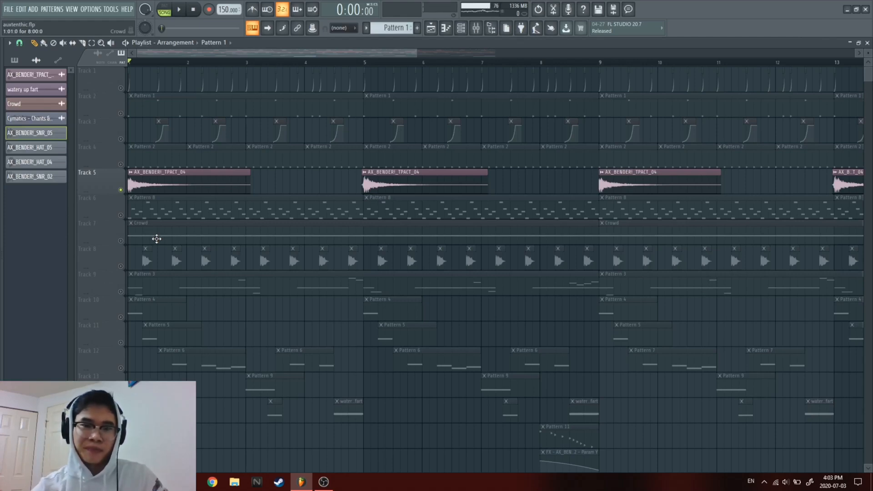
{"action": "scroll", "coordinate": [161, 248], "scroll_direction": "up", "scroll_amount": 1}
{"action": "scroll", "coordinate": [166, 257], "scroll_direction": "down", "scroll_amount": 1}
{"action": "key", "text": "space"}
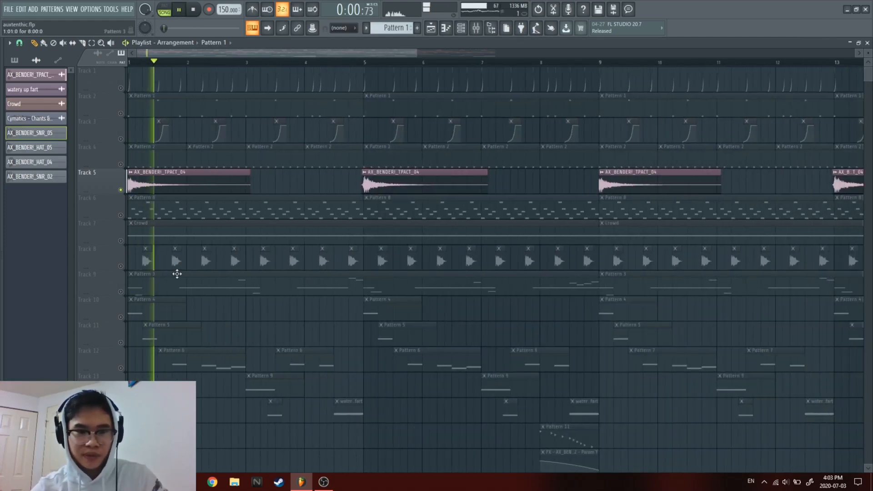
{"action": "key", "text": "space"}
Solo Track 6 with the Pattern 8 clips in the playlist.
{"action": "right_click", "coordinate": [121, 216]}
{"action": "scroll", "coordinate": [236, 218], "scroll_direction": "down", "scroll_amount": 2}
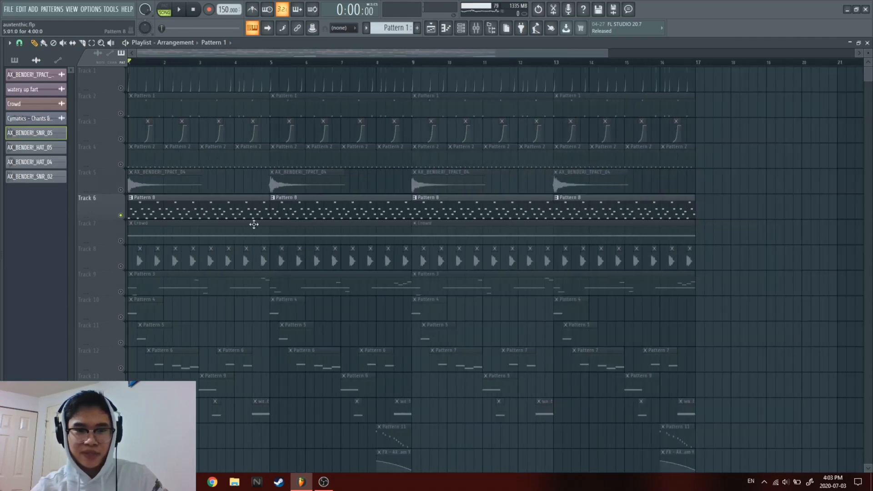
{"action": "scroll", "coordinate": [254, 225], "scroll_direction": "up", "scroll_amount": 2}
Expand the collapsed channels in the Channel rack, open the Massive synth, and return to the playlist.
{"action": "key", "text": "F6"}
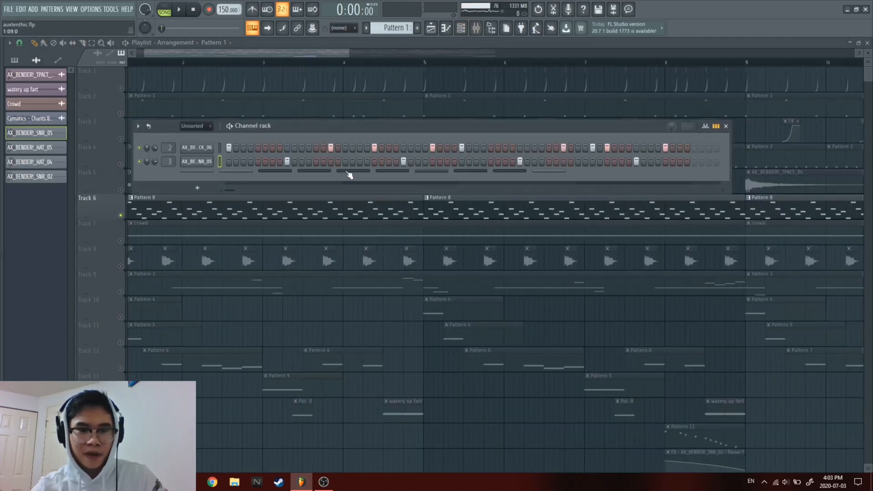
{"action": "left_click", "coordinate": [348, 171]}
{"action": "left_click", "coordinate": [276, 171]}
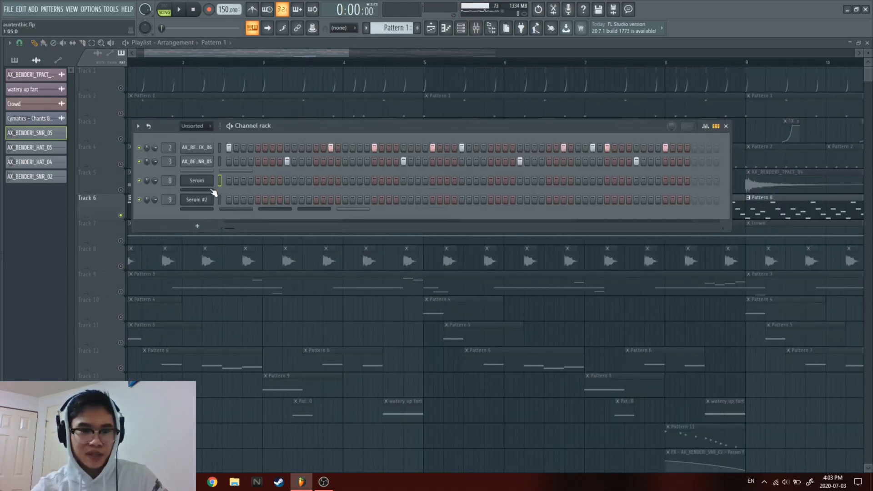
{"action": "left_click", "coordinate": [212, 190]}
{"action": "left_click", "coordinate": [208, 218]}
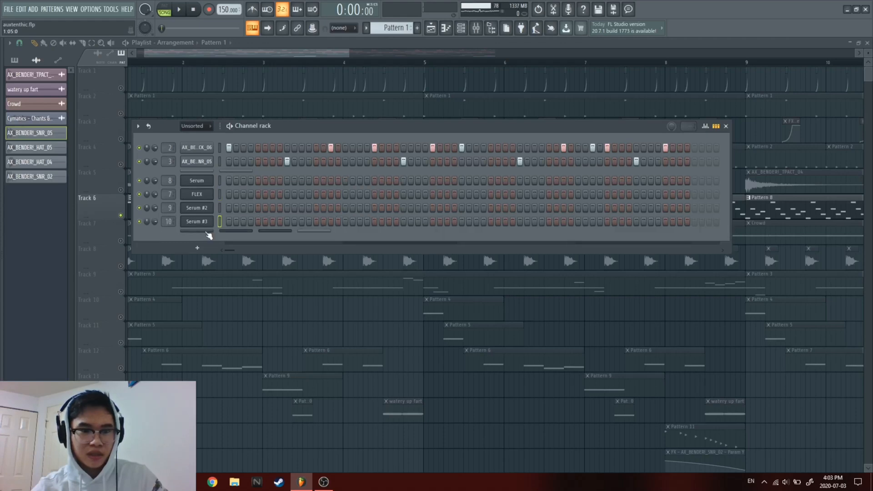
{"action": "left_click", "coordinate": [209, 232]}
{"action": "left_click", "coordinate": [197, 235]}
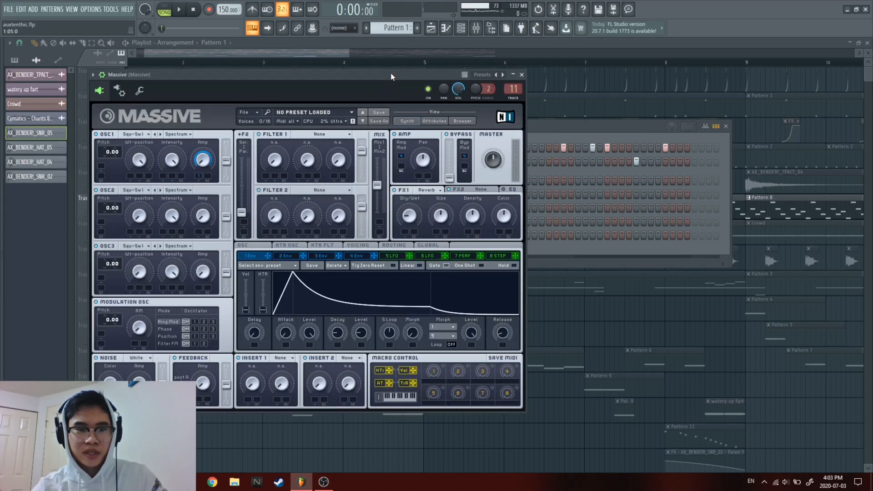
{"action": "left_click_drag", "start_coordinate": [380, 83], "coordinate": [422, 68]}
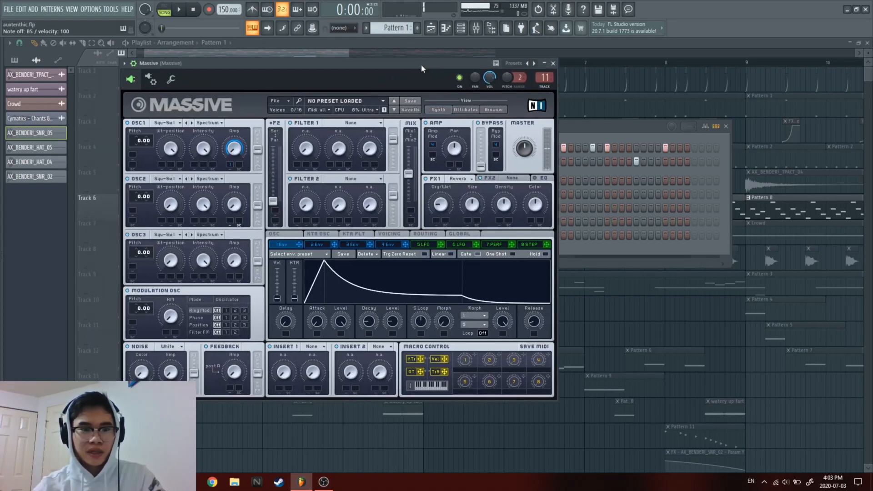
{"action": "left_click", "coordinate": [465, 41]}
Play the soloed Pattern 8 melody, check the effects on the Massive mixer insert, and return to the playlist.
{"action": "scroll", "coordinate": [103, 228], "scroll_direction": "up", "scroll_amount": 2}
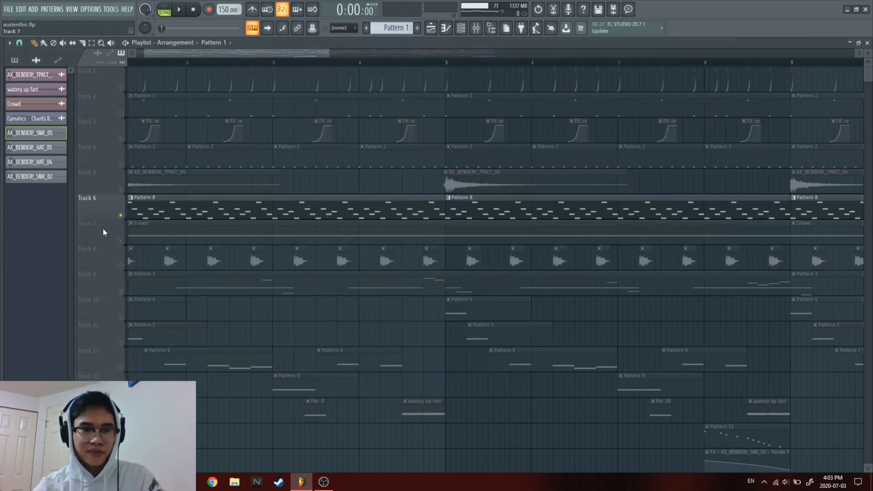
{"action": "scroll", "coordinate": [129, 211], "scroll_direction": "down", "scroll_amount": 3}
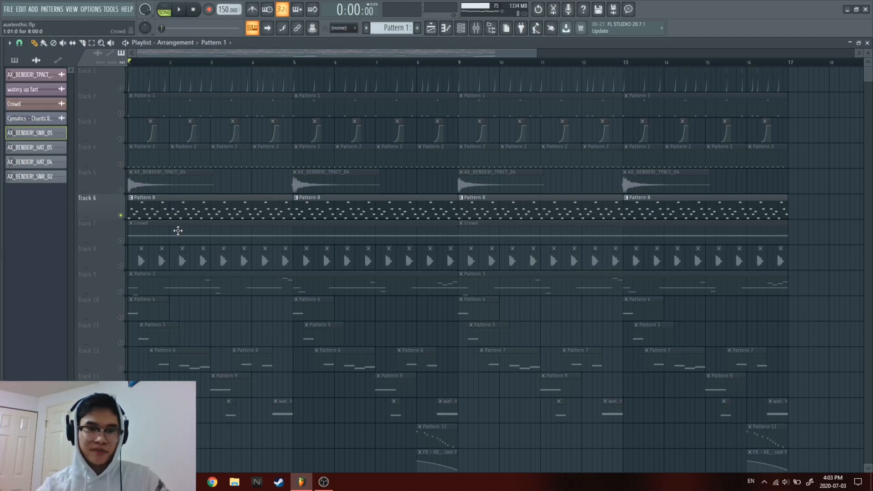
{"action": "key", "text": "space"}
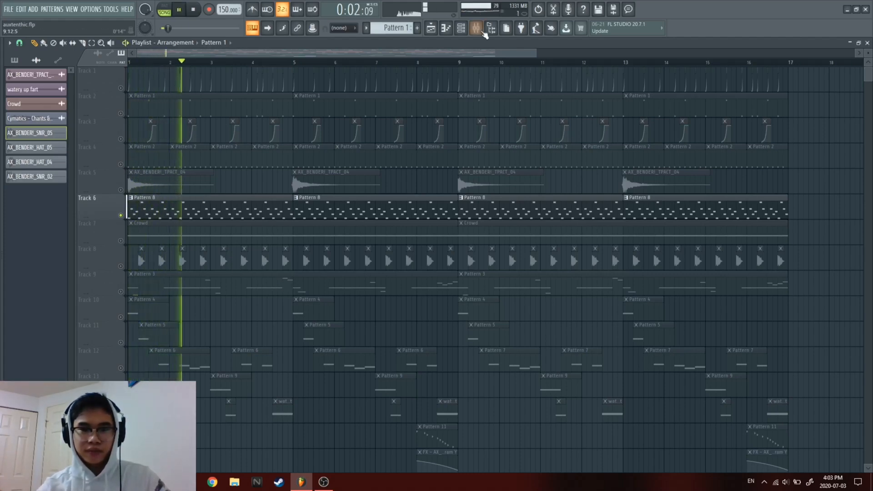
{"action": "left_click", "coordinate": [476, 27]}
{"action": "key", "text": "space"}
{"action": "key", "text": "F9"}
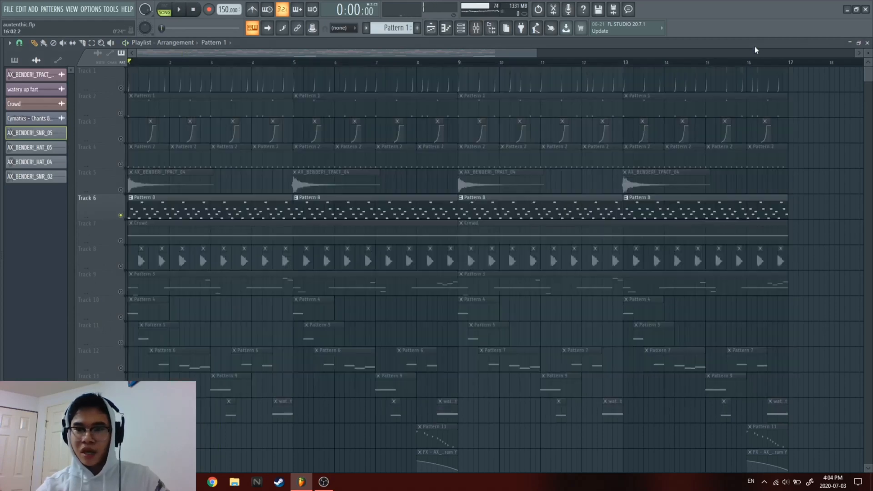
{"action": "left_click", "coordinate": [432, 29]}
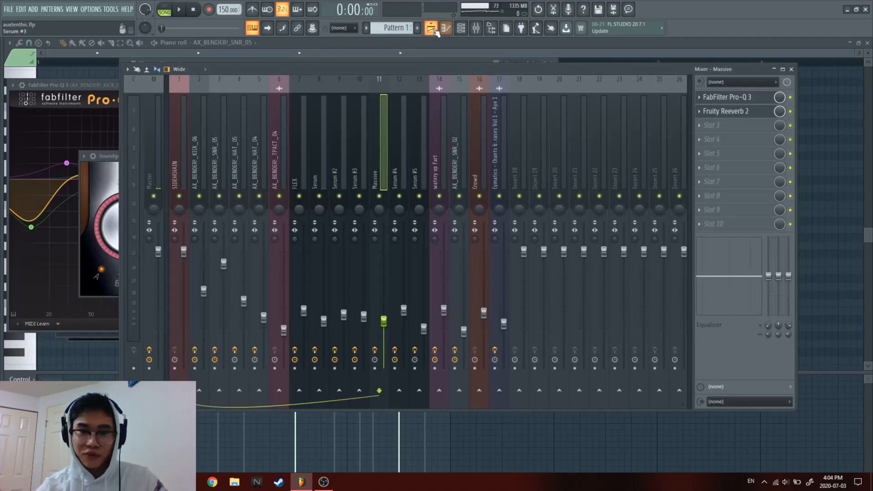
{"action": "left_click", "coordinate": [431, 28]}
Solo Track 7 with the Crowd clips and play the crowd ambience from bar 1.
{"action": "scroll", "coordinate": [205, 236], "scroll_direction": "down", "scroll_amount": 2}
{"action": "left_click", "coordinate": [123, 189]}
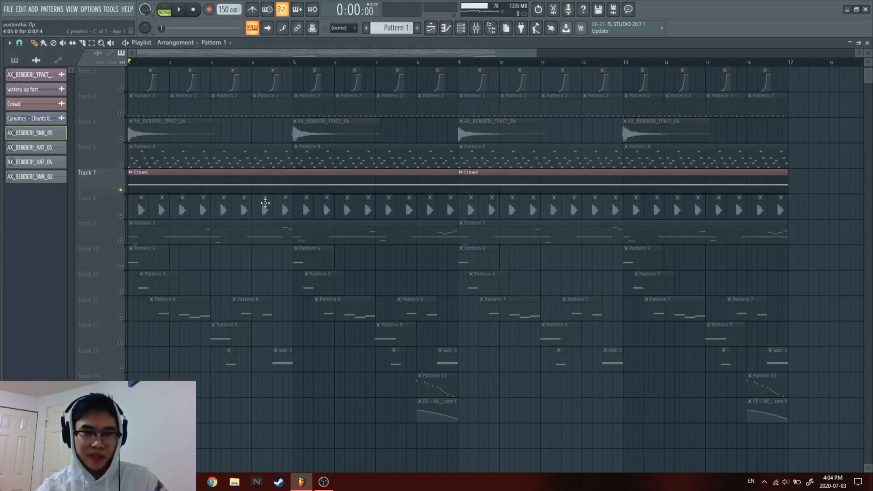
{"action": "scroll", "coordinate": [275, 268], "scroll_direction": "down", "scroll_amount": 2}
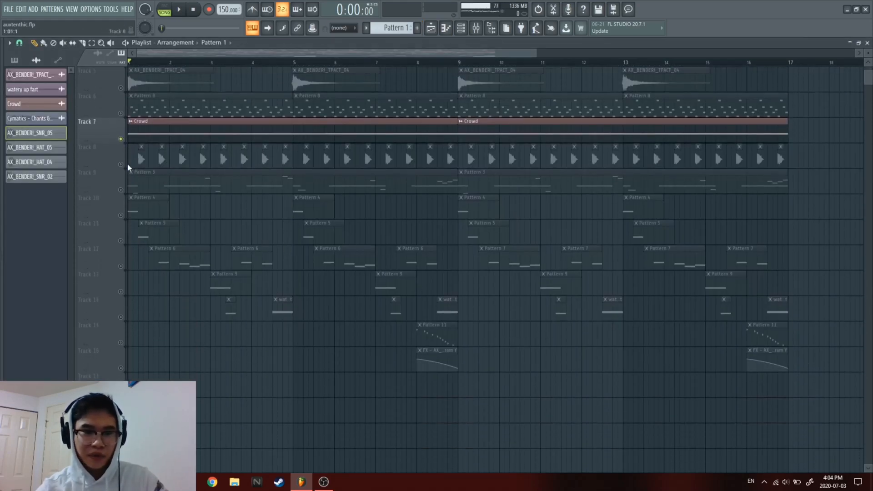
{"action": "scroll", "coordinate": [103, 181], "scroll_direction": "up", "scroll_amount": 4}
{"action": "scroll", "coordinate": [205, 225], "scroll_direction": "up", "scroll_amount": 3}
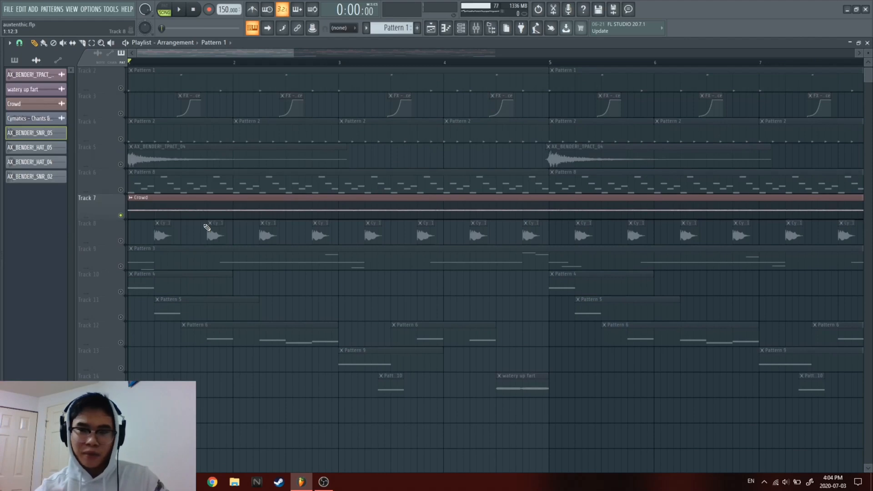
{"action": "key", "text": "space"}
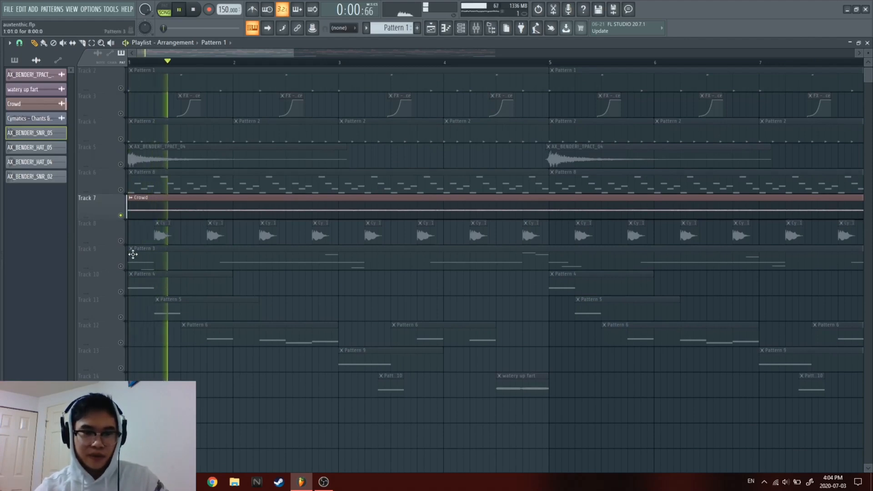
Solo Track 8 with the Cymatics Aye 1 chant clips and listen to the chant alone.
{"action": "left_click", "coordinate": [125, 242]}
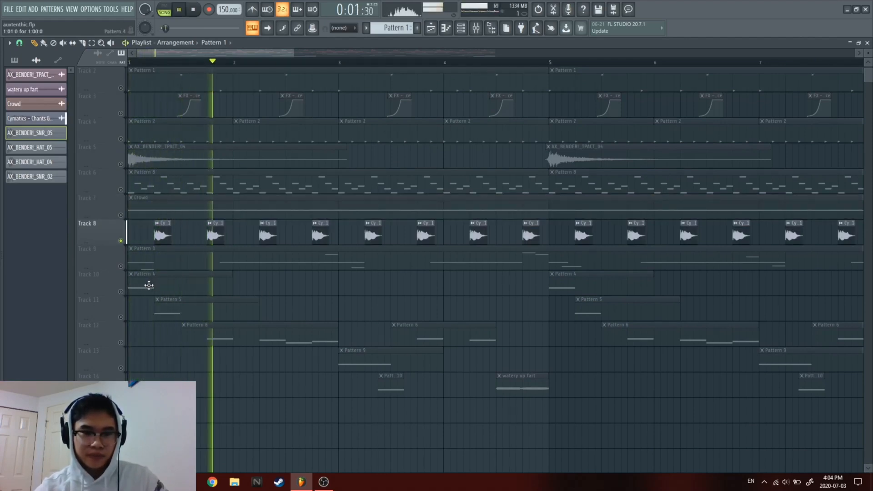
{"action": "scroll", "coordinate": [250, 259], "scroll_direction": "down", "scroll_amount": 3}
{"action": "scroll", "coordinate": [161, 160], "scroll_direction": "up", "scroll_amount": 3}
{"action": "key", "text": "space"}
{"action": "scroll", "coordinate": [161, 160], "scroll_direction": "down", "scroll_amount": 2}
{"action": "scroll", "coordinate": [154, 155], "scroll_direction": "up", "scroll_amount": 4}
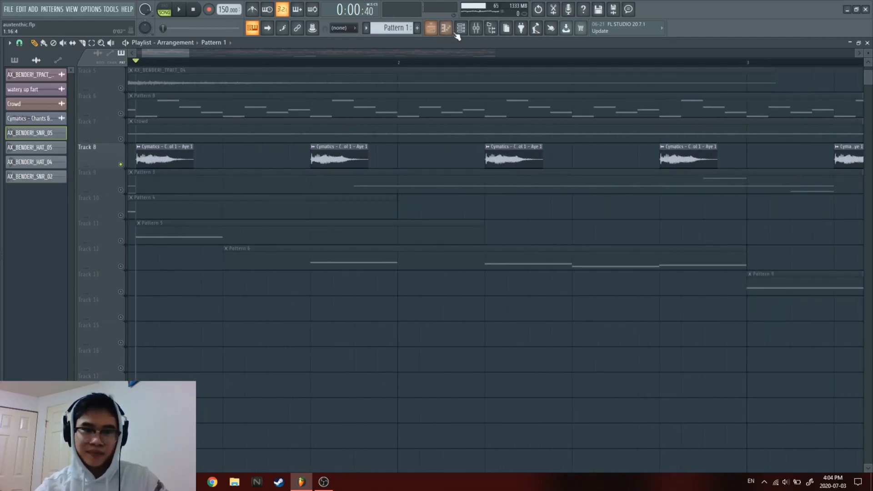
Open the FX plugin on the Cymatics chant's mixer insert and audition the chant with that slot switched off.
{"action": "left_click", "coordinate": [477, 27]}
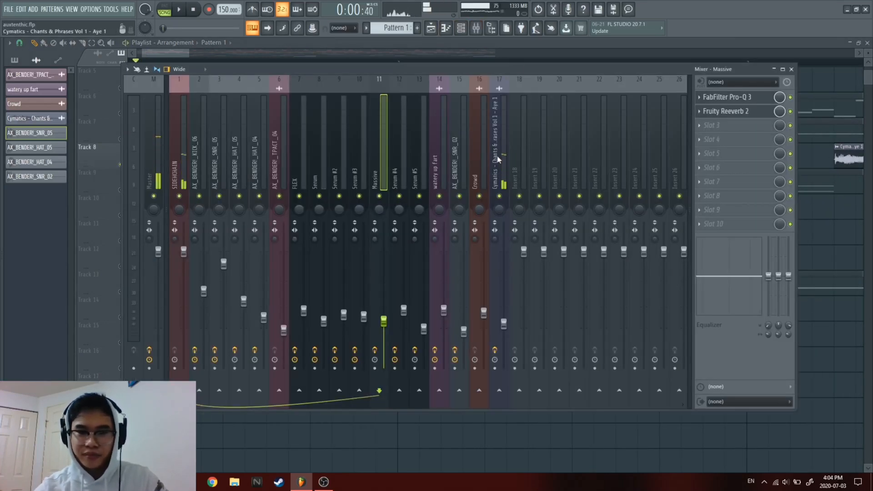
{"action": "left_click", "coordinate": [499, 141]}
{"action": "left_click", "coordinate": [723, 112]}
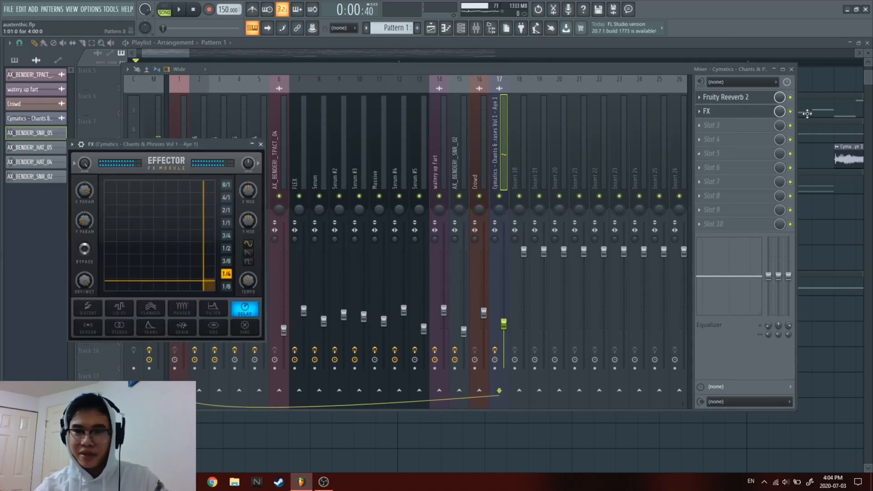
{"action": "left_click", "coordinate": [792, 112]}
{"action": "key", "text": "space"}
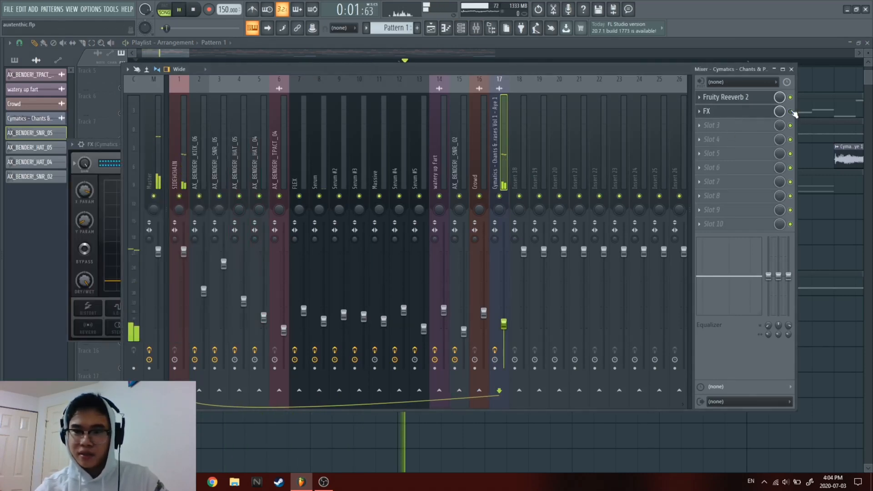
{"action": "key", "text": "space"}
Switch the chant insert's FX slot back on and set its Effector delay time to 1/8.
{"action": "left_click", "coordinate": [767, 115]}
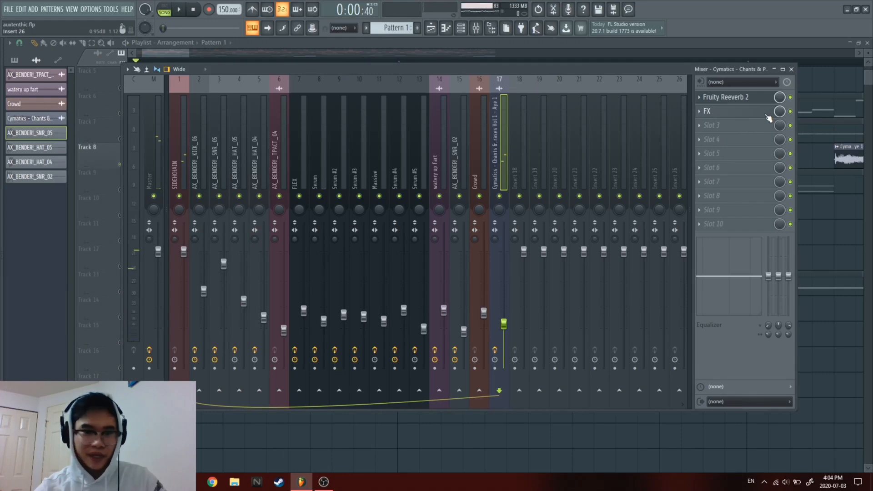
{"action": "left_click", "coordinate": [769, 118]}
{"action": "left_click_drag", "start_coordinate": [228, 154], "coordinate": [500, 106]}
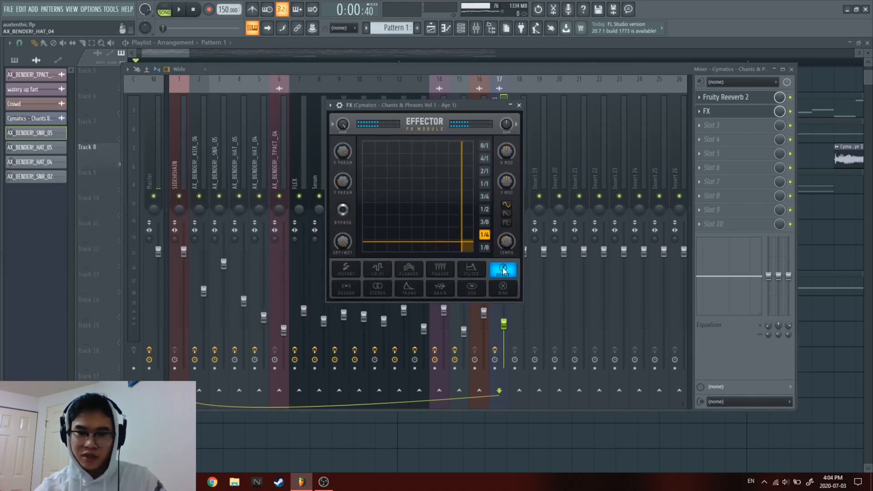
{"action": "left_click", "coordinate": [485, 248]}
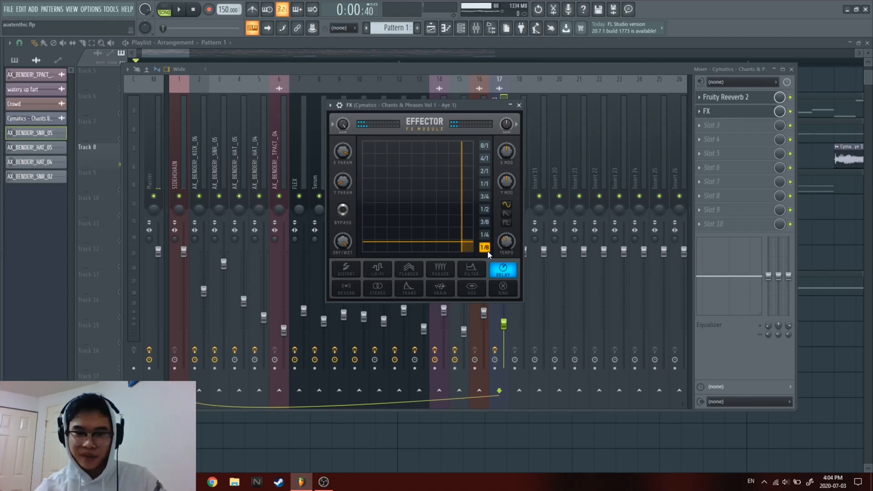
Listen to the chant with the 1/8 Effector delay on, and return to the playlist.
{"action": "key", "text": "space"}
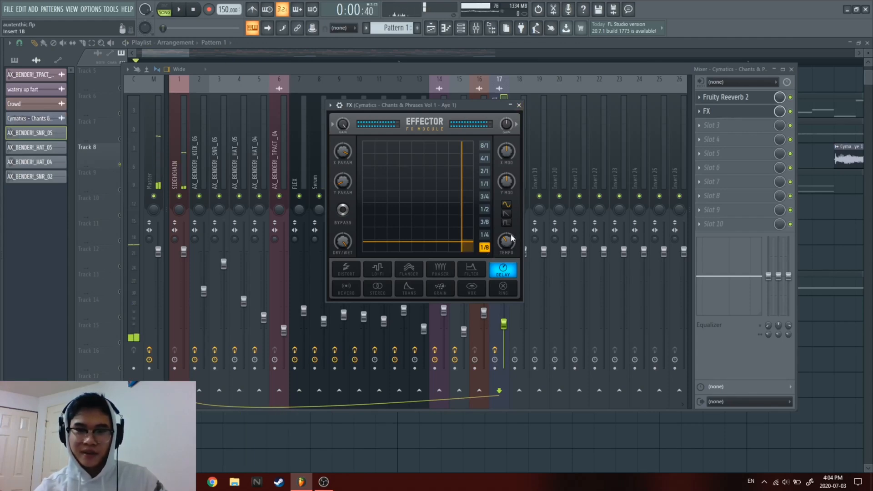
{"action": "left_click", "coordinate": [485, 235]}
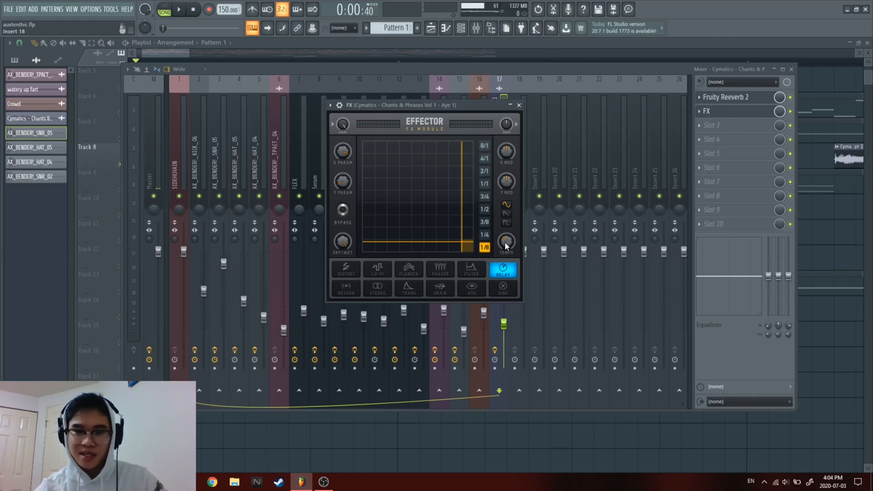
{"action": "left_click", "coordinate": [431, 28]}
{"action": "scroll", "coordinate": [390, 219], "scroll_direction": "down", "scroll_amount": 6}
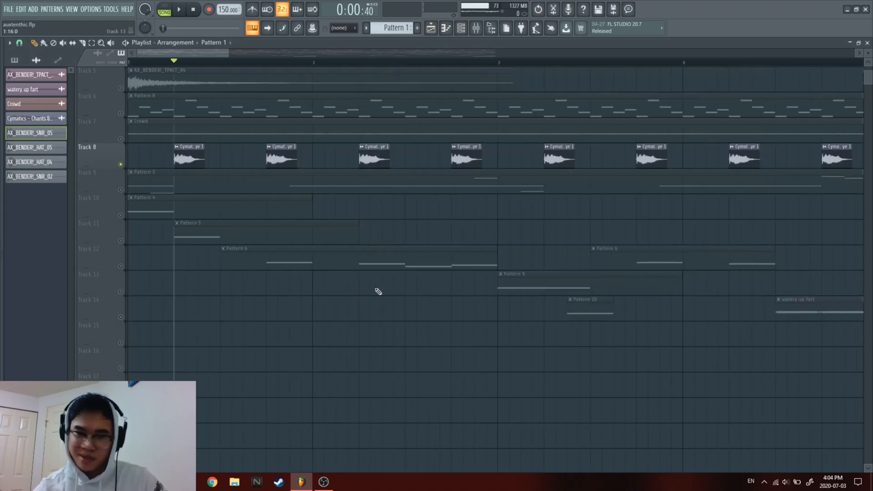
Solo Track 9 with the Pattern 3 clips and play it from bar 1.
{"action": "right_click", "coordinate": [120, 190]}
{"action": "scroll", "coordinate": [163, 68], "scroll_direction": "down", "scroll_amount": 6}
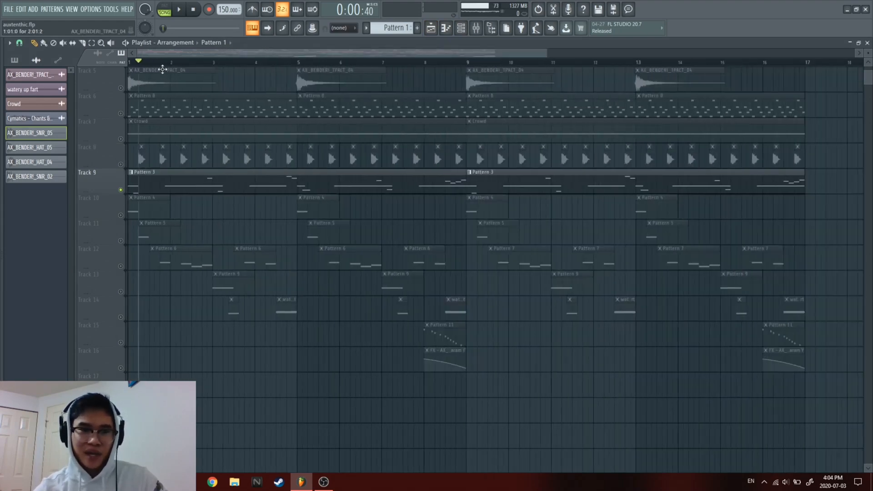
{"action": "left_click_drag", "start_coordinate": [147, 61], "coordinate": [123, 65]}
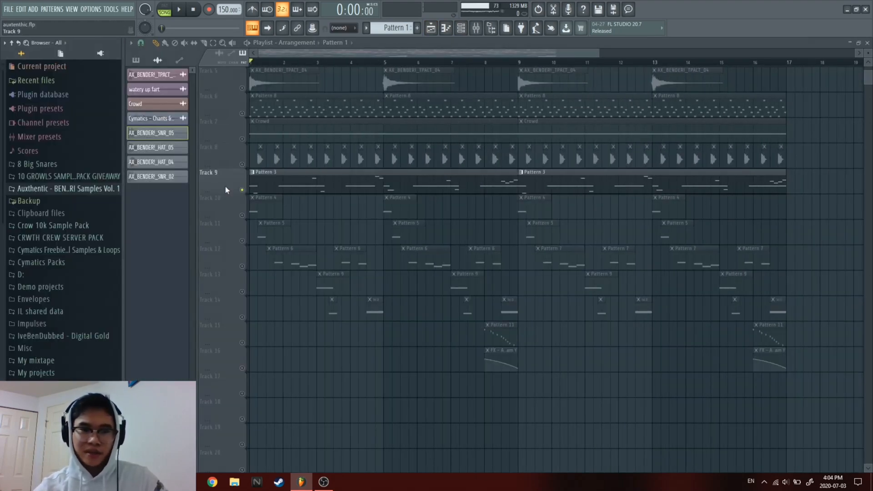
{"action": "scroll", "coordinate": [240, 167], "scroll_direction": "up", "scroll_amount": 5}
{"action": "left_click_drag", "start_coordinate": [296, 54], "coordinate": [203, 68]}
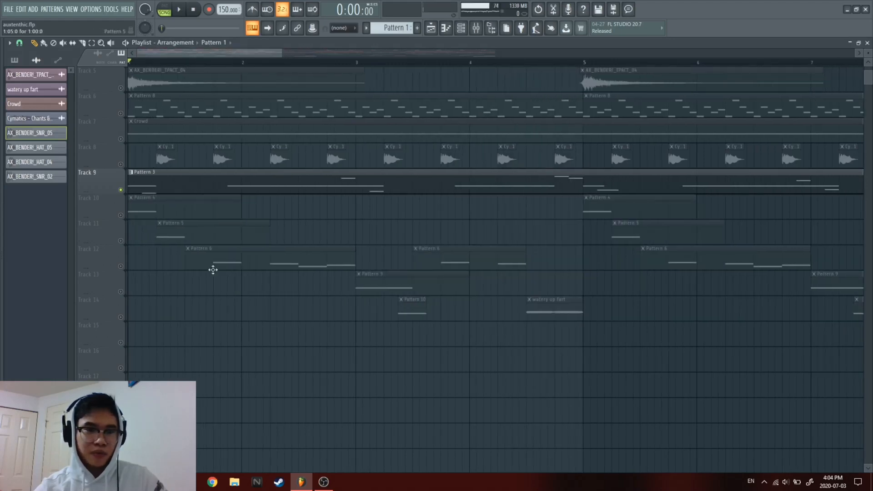
{"action": "key", "text": "space"}
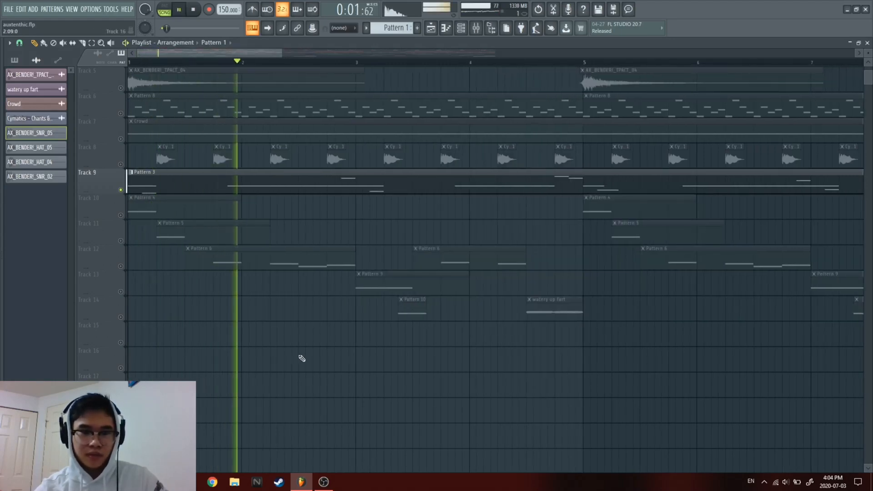
Open FabFilter Pro-Q 3 on the FLEX mixer insert and examine its low-end boost while the bass plays.
{"action": "left_click", "coordinate": [476, 29]}
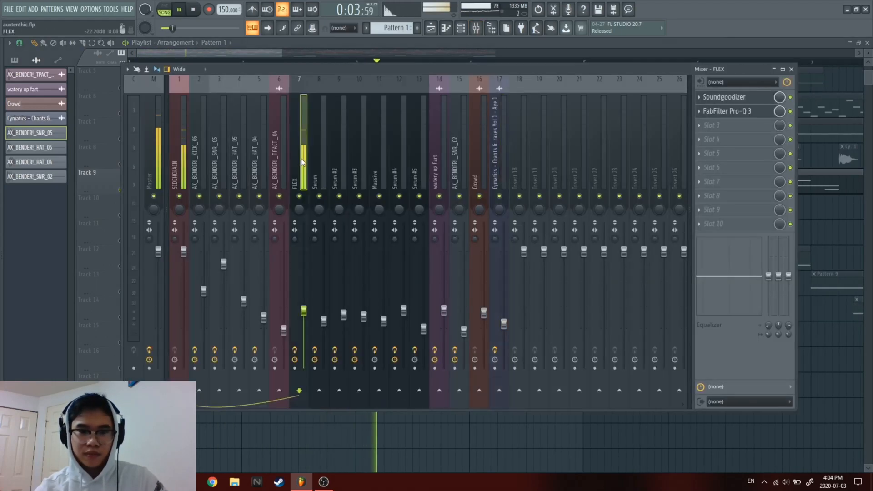
{"action": "left_click", "coordinate": [727, 111]}
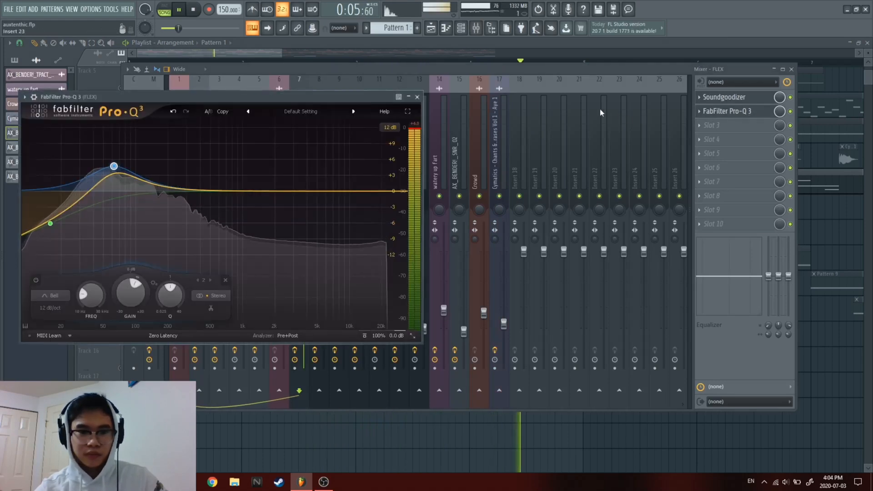
{"action": "key", "text": "space"}
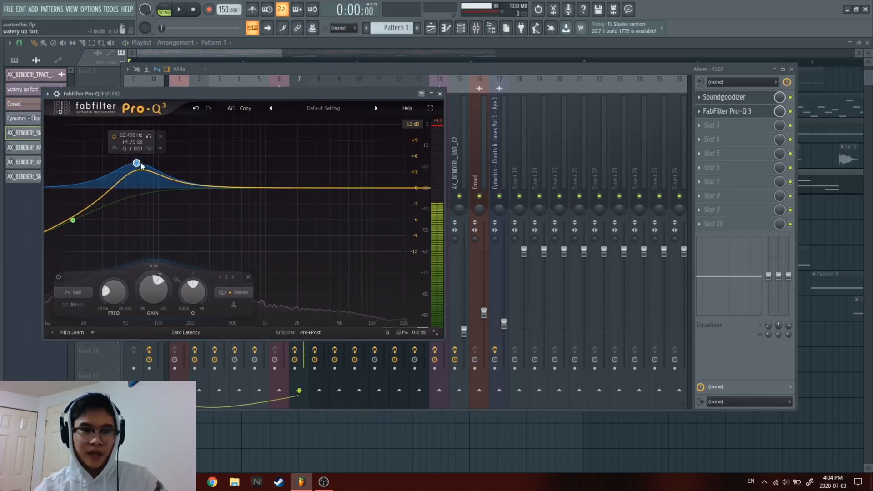
{"action": "left_click", "coordinate": [431, 27]}
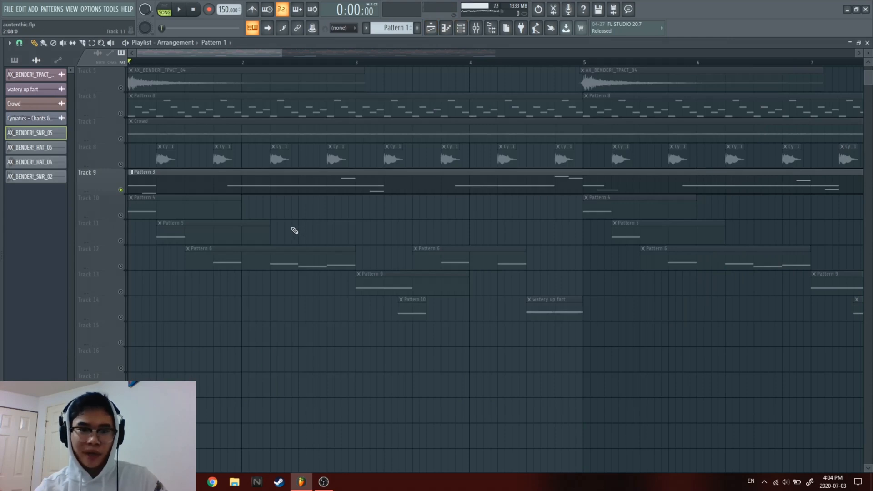
Solo Track 10 with the Pattern 4 clips in the playlist.
{"action": "scroll", "coordinate": [283, 221], "scroll_direction": "down", "scroll_amount": 1}
{"action": "scroll", "coordinate": [209, 254], "scroll_direction": "down", "scroll_amount": 3}
{"action": "scroll", "coordinate": [182, 261], "scroll_direction": "up", "scroll_amount": 1}
{"action": "scroll", "coordinate": [205, 275], "scroll_direction": "up", "scroll_amount": 3}
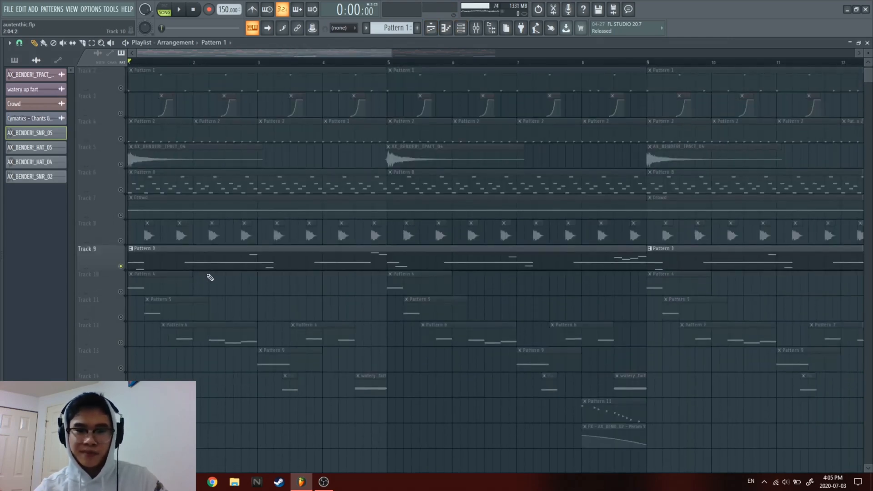
{"action": "scroll", "coordinate": [464, 248], "scroll_direction": "down", "scroll_amount": 5}
{"action": "scroll", "coordinate": [137, 224], "scroll_direction": "down", "scroll_amount": 7}
{"action": "scroll", "coordinate": [133, 223], "scroll_direction": "up", "scroll_amount": 3}
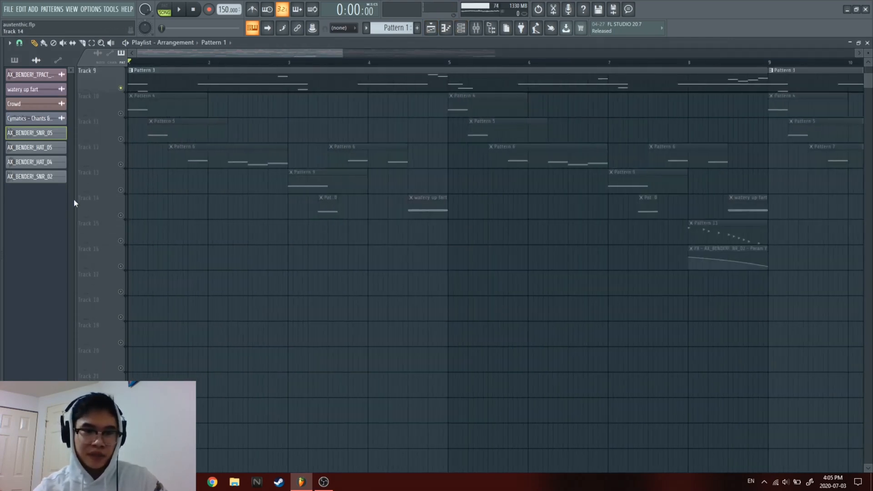
{"action": "scroll", "coordinate": [74, 200], "scroll_direction": "up", "scroll_amount": 5}
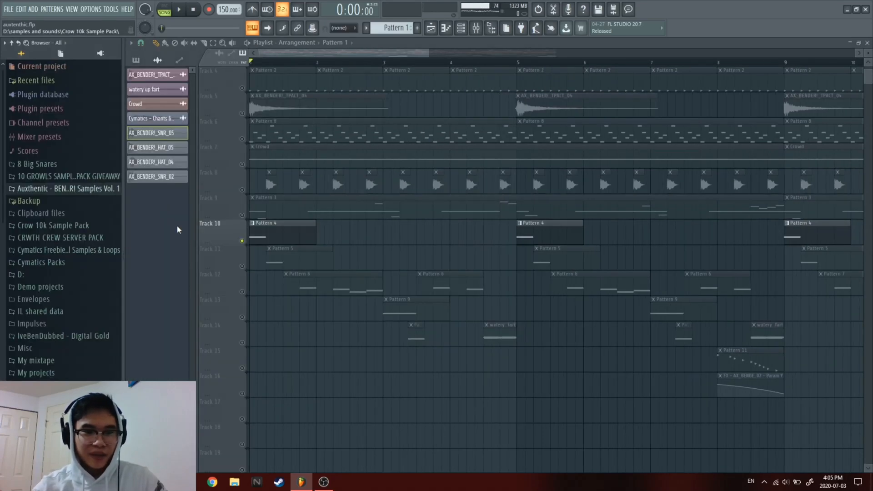
Play the soloed Pattern 4 and open its Serum instrument to examine the oscillators and LFOs.
{"action": "left_click", "coordinate": [447, 29]}
{"action": "left_click", "coordinate": [462, 28]}
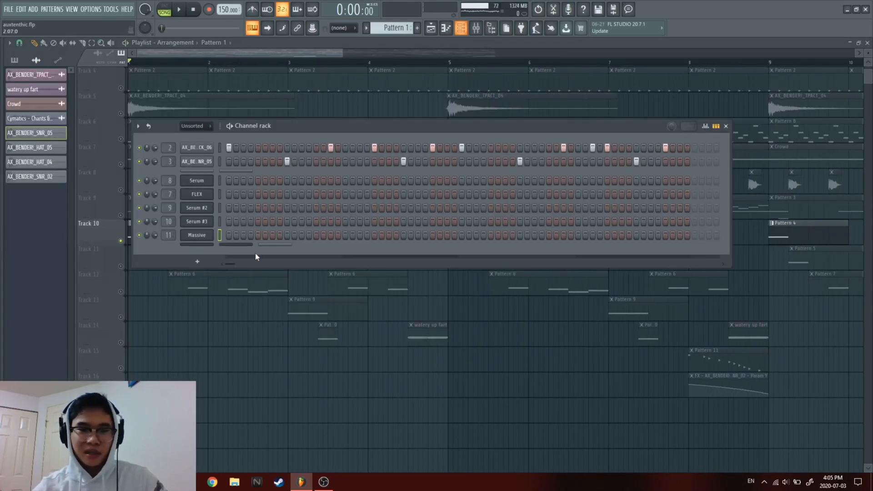
{"action": "key", "text": "space"}
{"action": "left_click", "coordinate": [205, 185]}
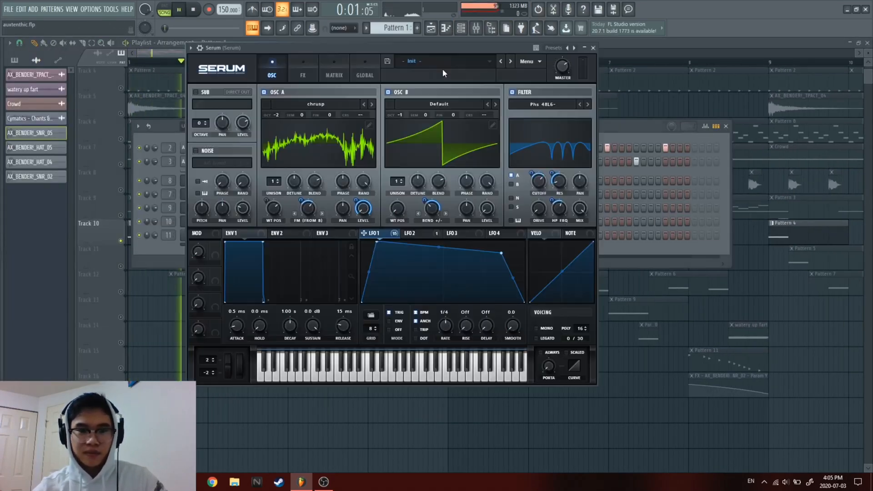
{"action": "key", "text": "space"}
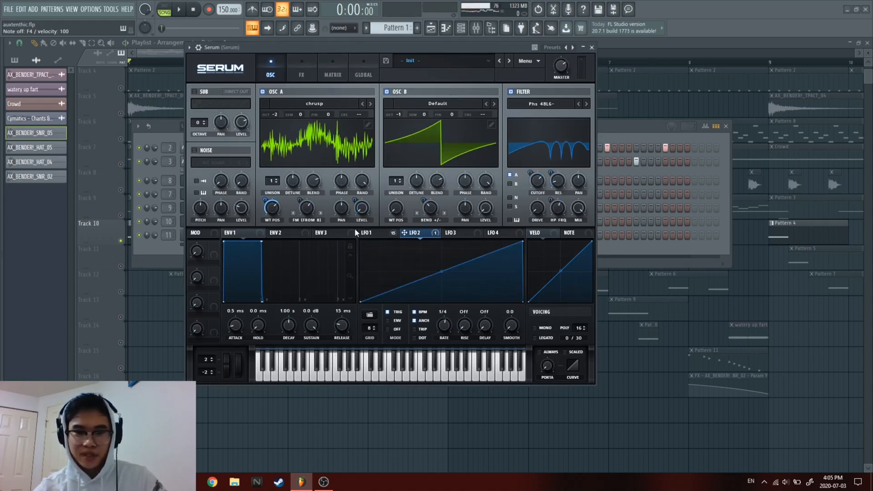
Examine the first Serum's effects chain from distortion down to EQ and filter, and return to the playlist.
{"action": "left_click_drag", "start_coordinate": [490, 51], "coordinate": [479, 57]}
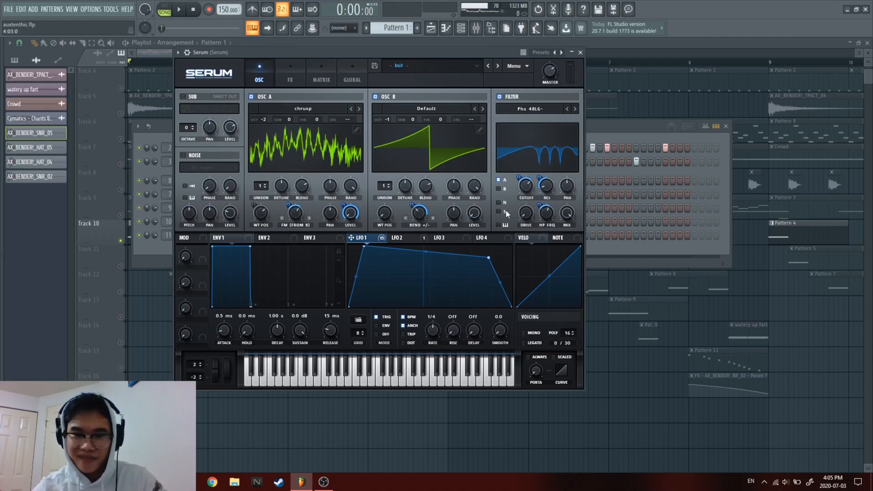
{"action": "left_click", "coordinate": [290, 75]}
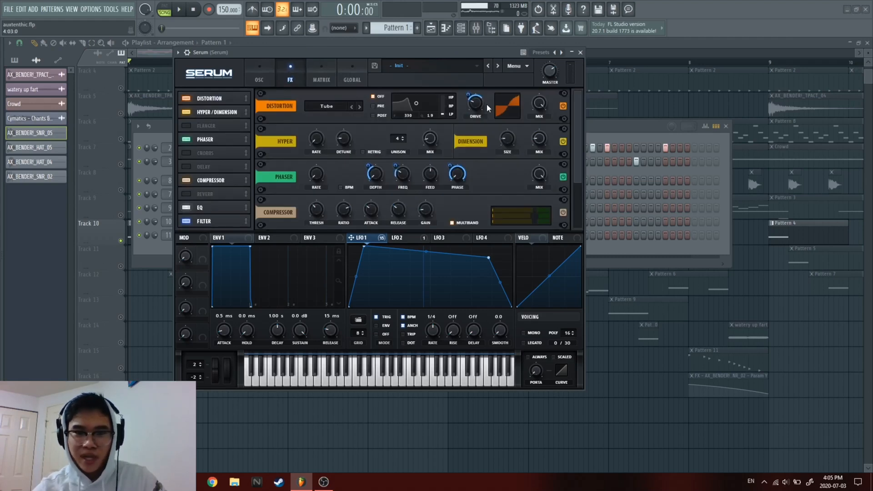
{"action": "scroll", "coordinate": [571, 179], "scroll_direction": "down", "scroll_amount": 3}
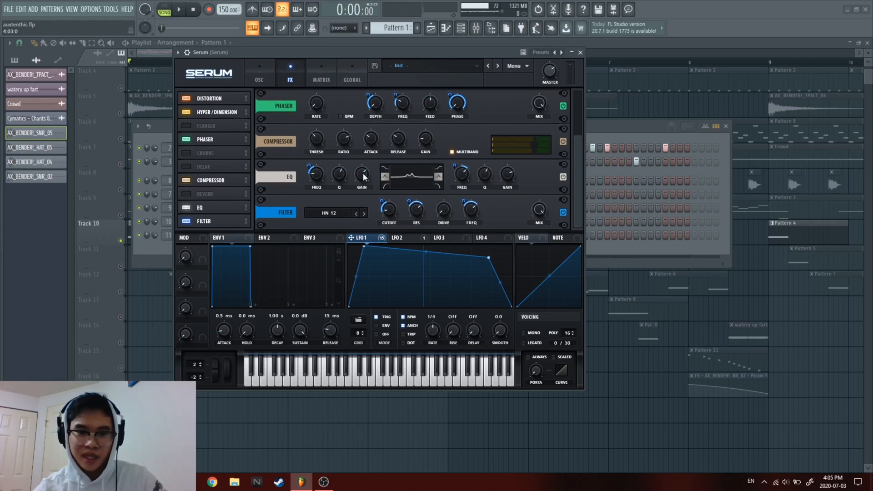
{"action": "left_click", "coordinate": [446, 30]}
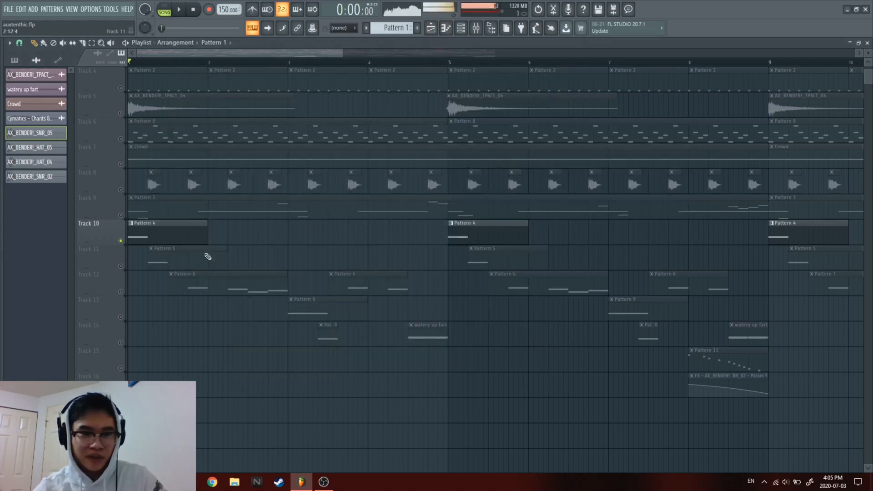
Solo Track 11 with the Pattern 5 clips and play it from the start of the first clip.
{"action": "right_click", "coordinate": [121, 267]}
{"action": "scroll", "coordinate": [212, 50], "scroll_direction": "up", "scroll_amount": 4}
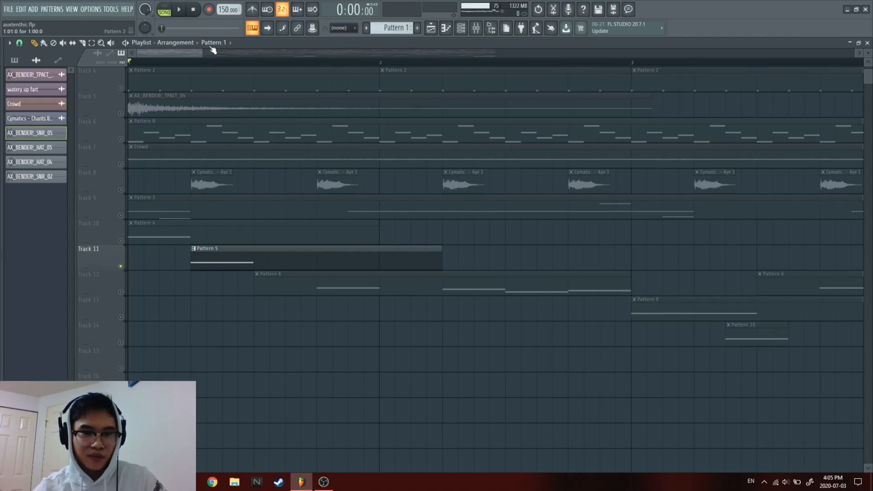
{"action": "left_click", "coordinate": [192, 64]}
{"action": "key", "text": "space"}
{"action": "key", "text": "space"}
Open the Serum #2 instrument that Pattern 5 plays.
{"action": "double_click", "coordinate": [233, 249]}
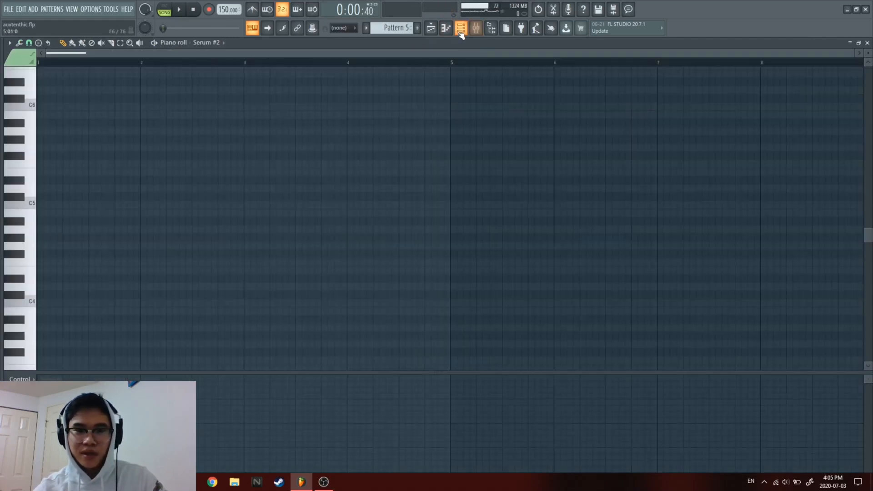
{"action": "left_click", "coordinate": [461, 30]}
{"action": "left_click", "coordinate": [211, 154]}
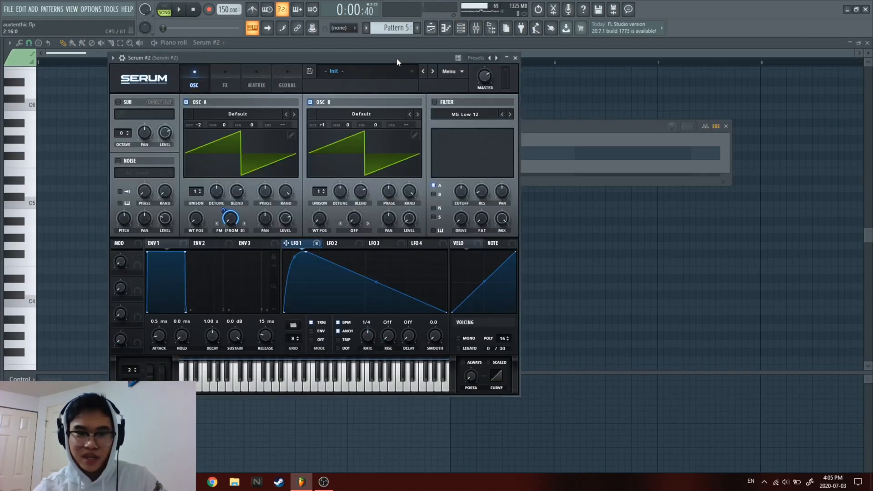
Examine Serum #2's effects chain of flanger, compressor, EQ and filter, and return to the playlist.
{"action": "left_click_drag", "start_coordinate": [397, 60], "coordinate": [456, 62]}
{"action": "left_click", "coordinate": [282, 77]}
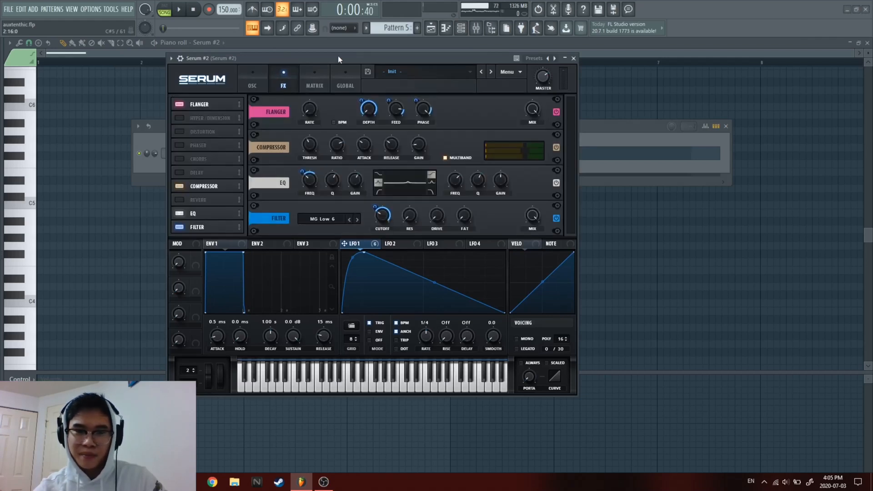
{"action": "left_click_drag", "start_coordinate": [342, 56], "coordinate": [348, 55]}
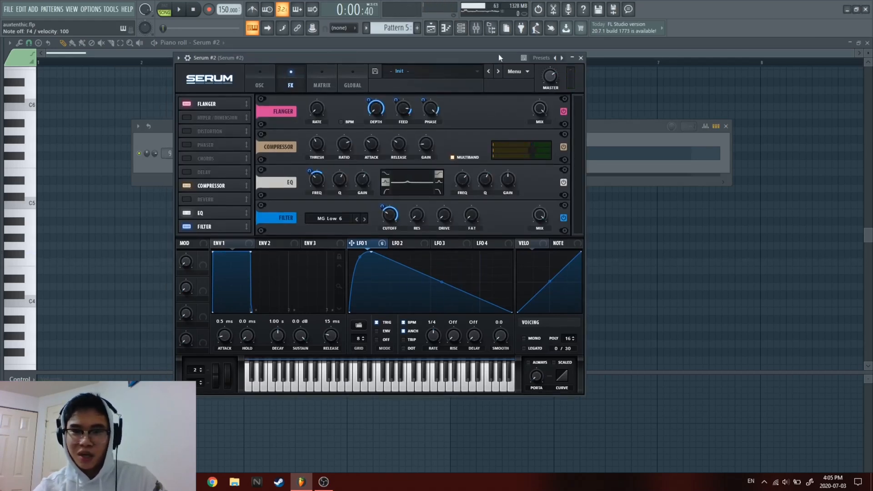
{"action": "left_click_drag", "start_coordinate": [500, 58], "coordinate": [513, 57]}
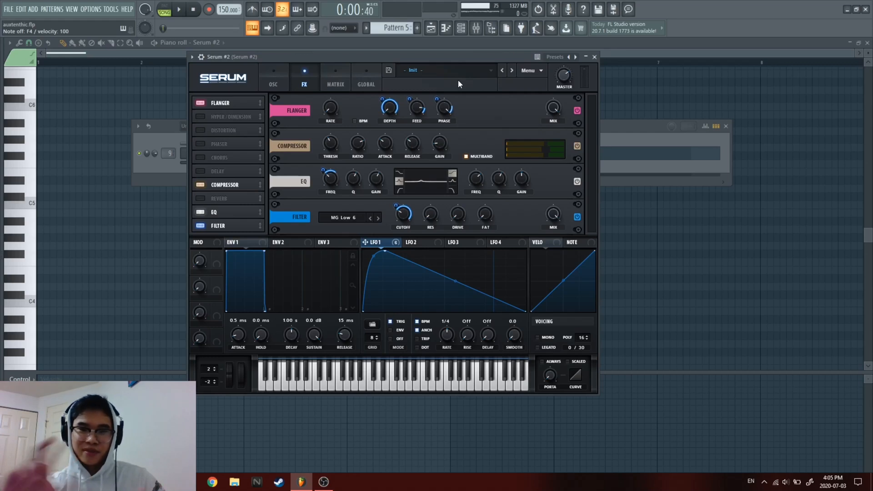
{"action": "left_click", "coordinate": [431, 28]}
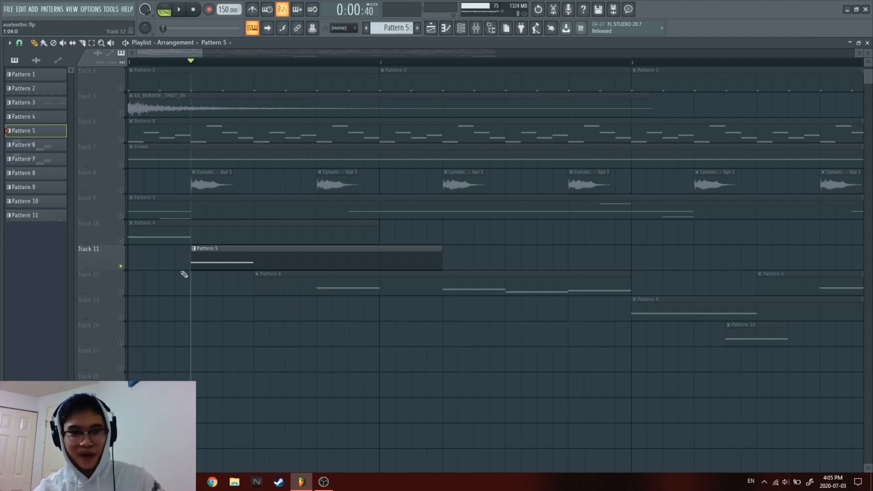
Solo Track 12 with the Pattern 6 clips and play the first clip.
{"action": "scroll", "coordinate": [355, 380], "scroll_direction": "down", "scroll_amount": 4}
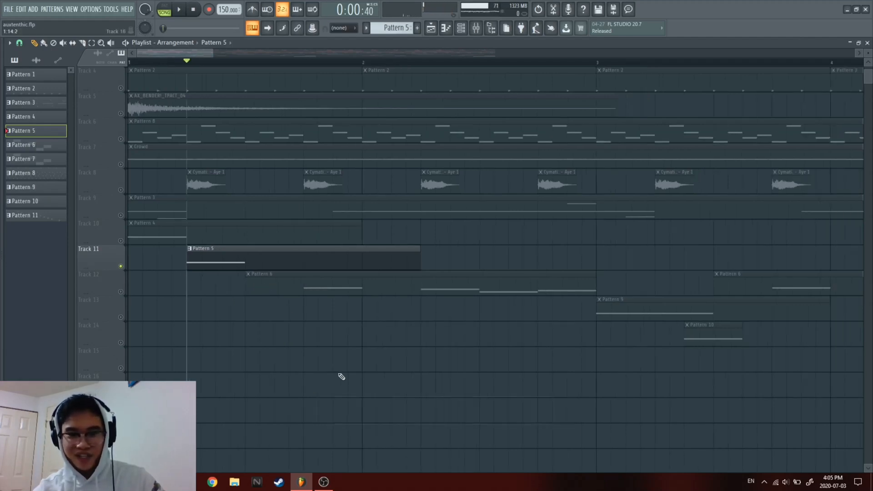
{"action": "left_click", "coordinate": [125, 293]}
{"action": "scroll", "coordinate": [295, 74], "scroll_direction": "up", "scroll_amount": 4}
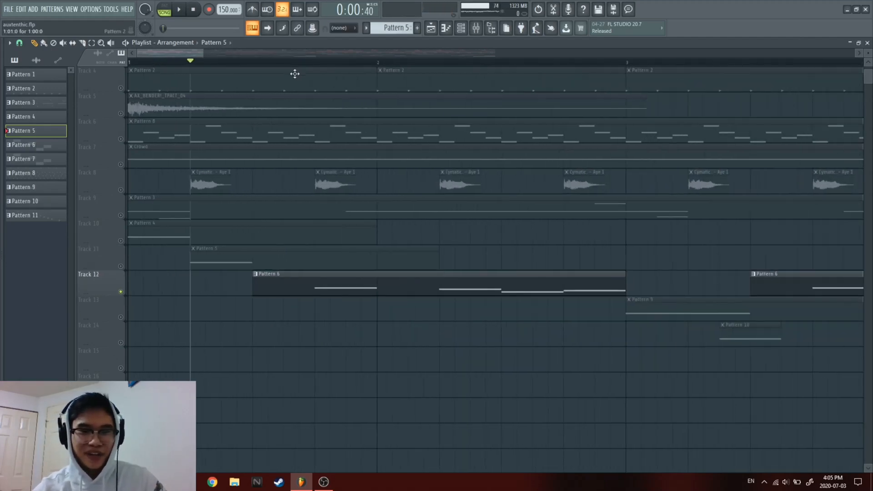
{"action": "key", "text": "space"}
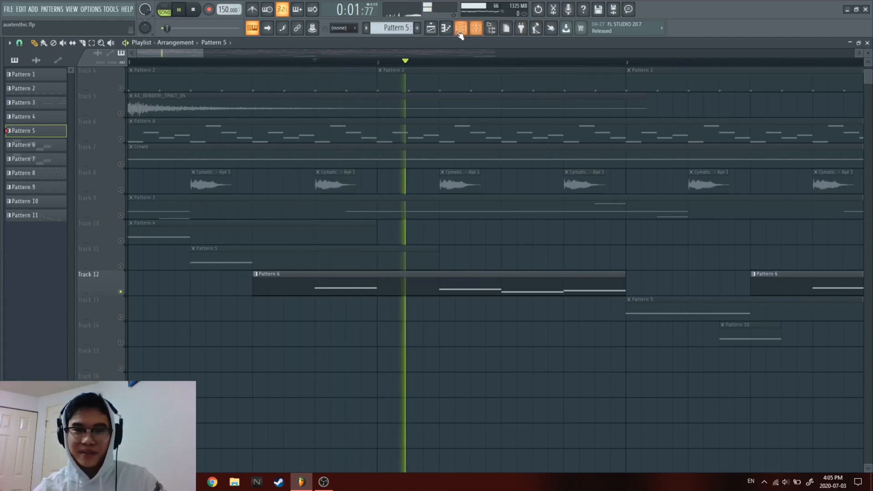
{"action": "key", "text": "space"}
Open the Serum #4 growl patch and the Serum #3 BS Baby patch from the channel rack.
{"action": "left_click", "coordinate": [461, 29]}
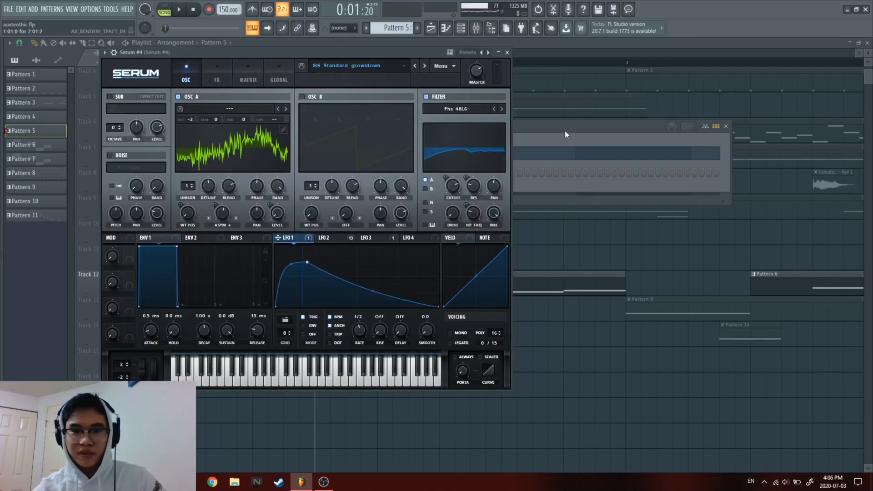
{"action": "left_click", "coordinate": [565, 128]}
{"action": "left_click", "coordinate": [206, 163]}
{"action": "left_click", "coordinate": [204, 166]}
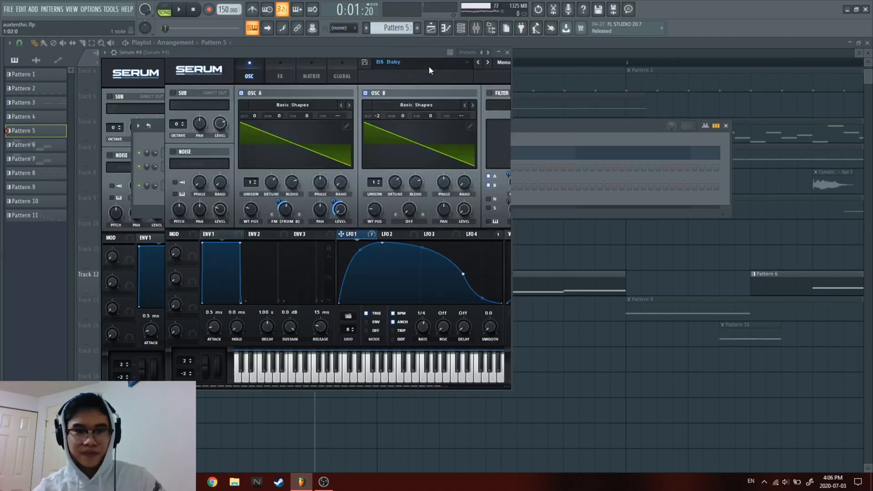
Audition the BS Baby patch in Serum #3 by playing several live notes.
{"action": "key", "text": "r"}
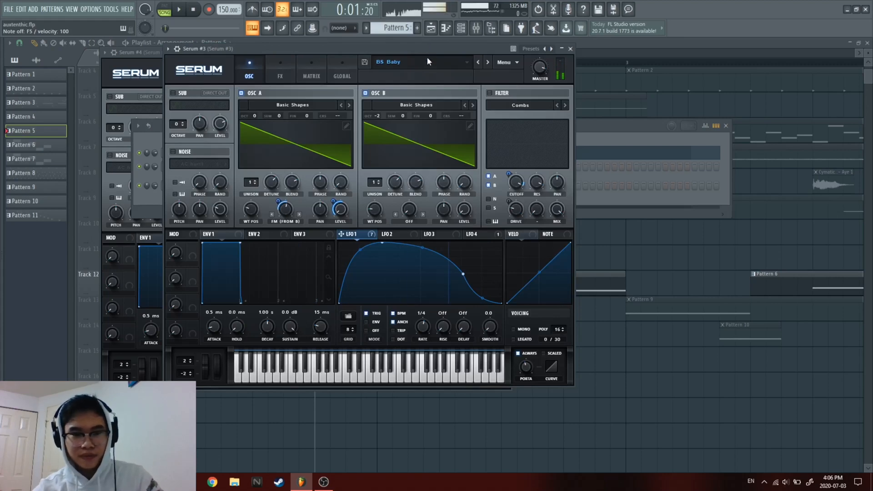
{"action": "key", "text": "v"}
{"action": "key", "text": "r"}
{"action": "key", "text": "e"}
{"action": "key", "text": "r"}
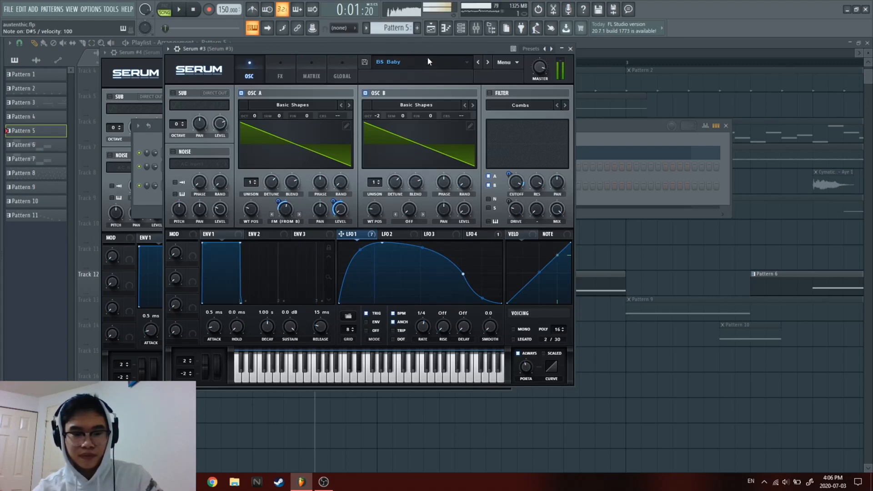
Examine the BS Baby patch's effects chain in Serum #3 while playing live notes, and return to the playlist.
{"action": "key", "text": "e"}
{"action": "left_click_drag", "start_coordinate": [486, 49], "coordinate": [508, 48]}
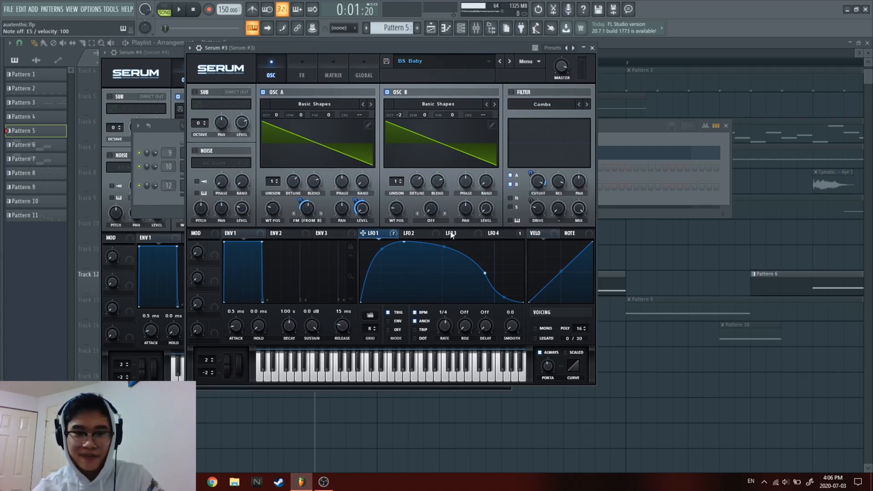
{"action": "left_click", "coordinate": [302, 76]}
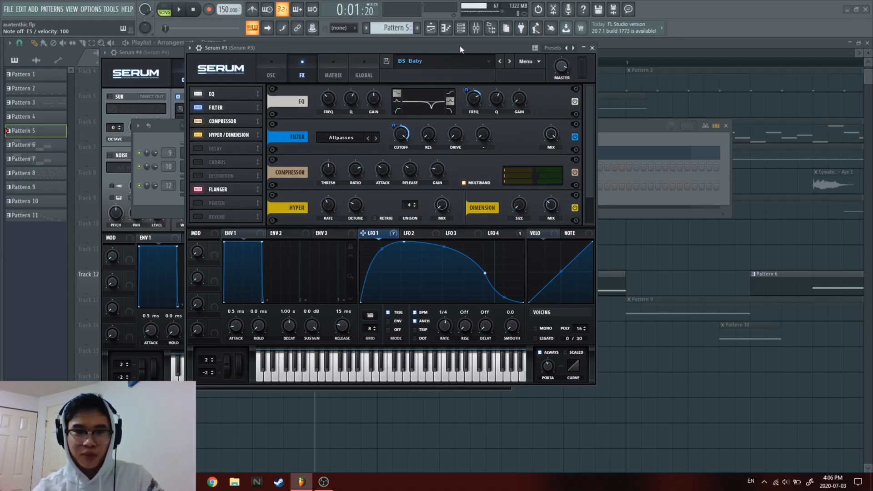
{"action": "mouse_move", "coordinate": [399, 132]}
{"action": "left_mouse_down"}
{"action": "mouse_move", "coordinate": [384, 180]}
{"action": "mouse_move", "coordinate": [403, 135]}
{"action": "left_mouse_up"}
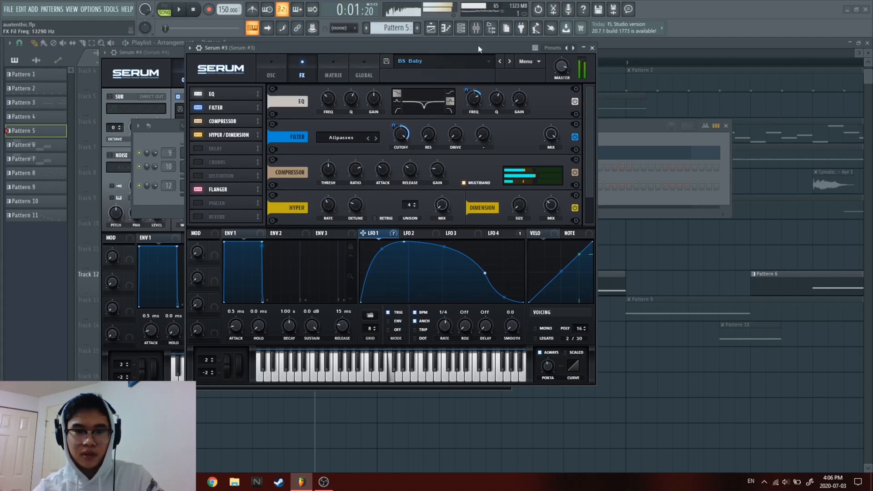
{"action": "left_click_drag", "start_coordinate": [478, 46], "coordinate": [479, 46]}
{"action": "key", "text": "c"}
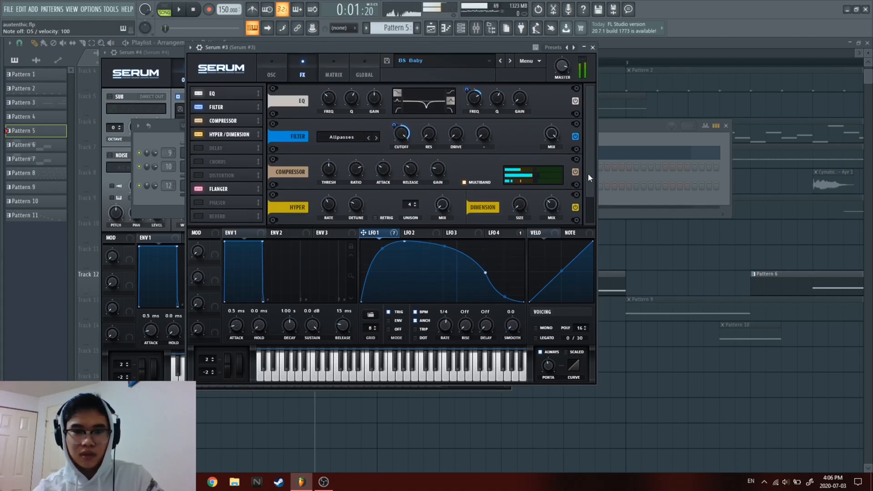
{"action": "scroll", "coordinate": [588, 173], "scroll_direction": "down", "scroll_amount": 2}
{"action": "scroll", "coordinate": [588, 174], "scroll_direction": "down", "scroll_amount": 1}
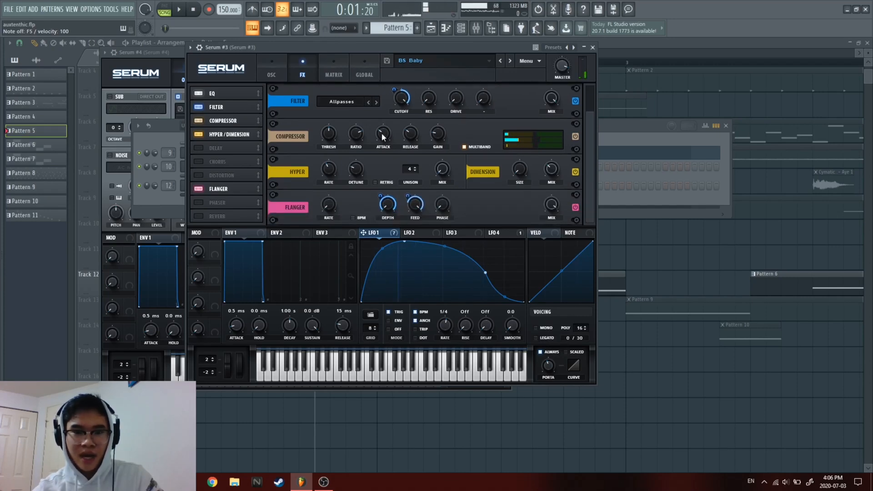
{"action": "left_click", "coordinate": [268, 73]}
{"action": "left_click", "coordinate": [434, 32]}
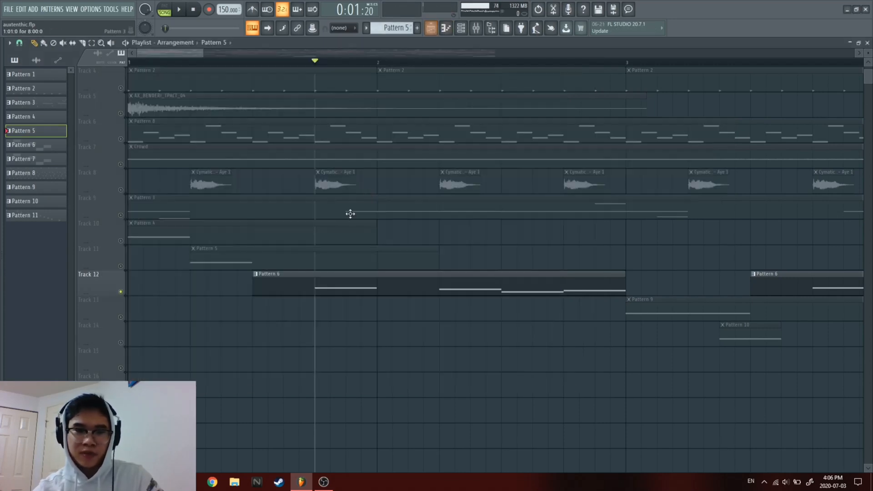
Reopen Serum #3 from the channel rack, audition the BS Baby patch with live notes, and return to the playlist.
{"action": "scroll", "coordinate": [337, 203], "scroll_direction": "down", "scroll_amount": 6}
{"action": "scroll", "coordinate": [391, 169], "scroll_direction": "up", "scroll_amount": 2}
{"action": "left_click", "coordinate": [461, 28]}
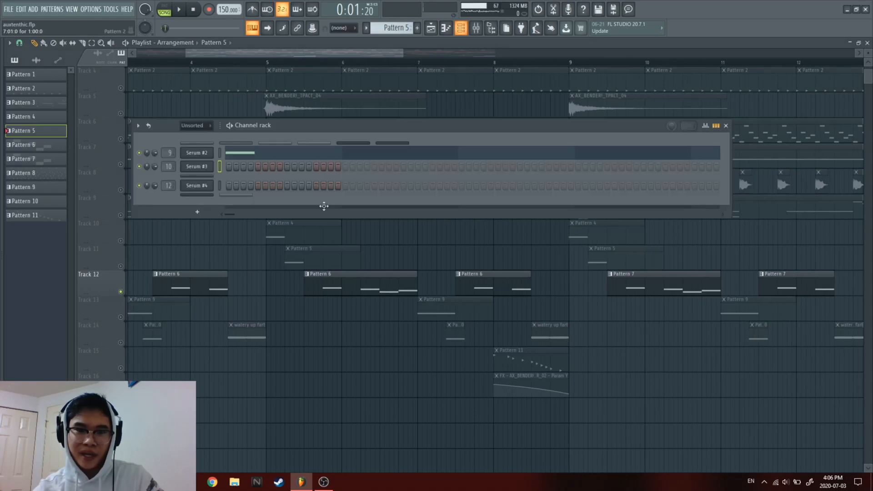
{"action": "left_click", "coordinate": [209, 167]}
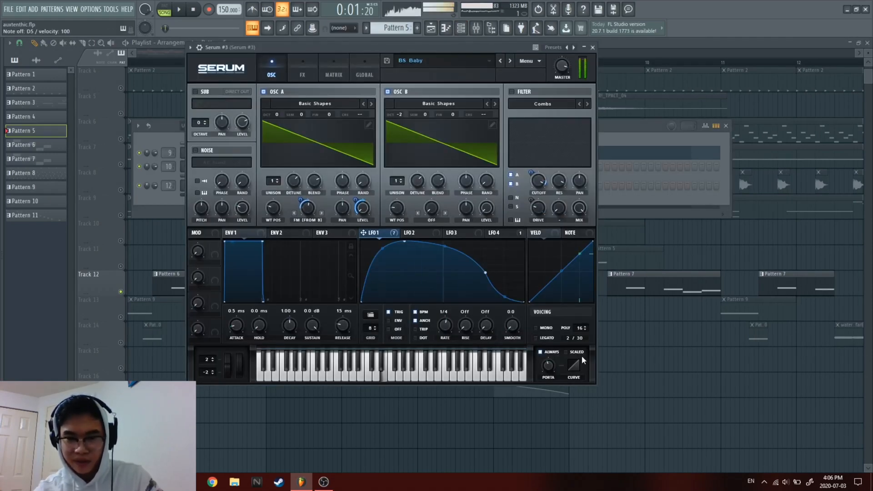
{"action": "left_click", "coordinate": [637, 43]}
Solo Tracks 13 and 14 and play the Pattern 9 and Pattern 10 clips from bar 3.
{"action": "scroll", "coordinate": [389, 255], "scroll_direction": "down", "scroll_amount": 3}
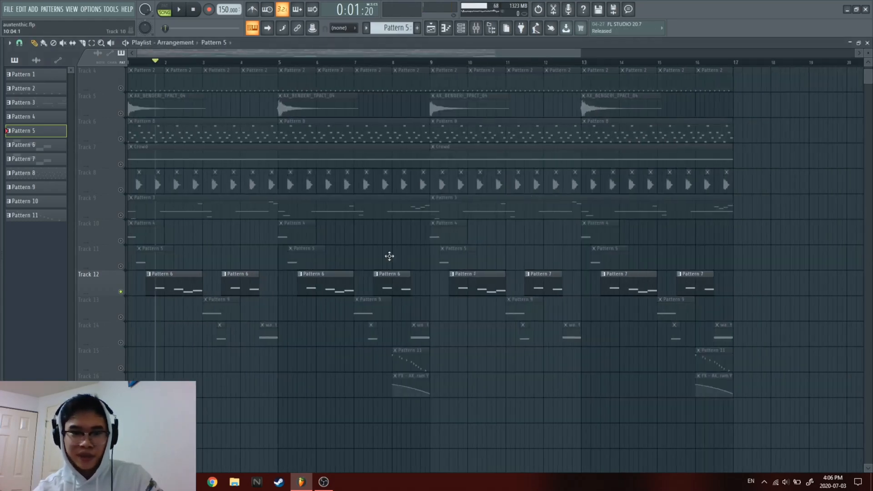
{"action": "scroll", "coordinate": [68, 343], "scroll_direction": "up", "scroll_amount": 4}
{"action": "left_click", "coordinate": [346, 63]}
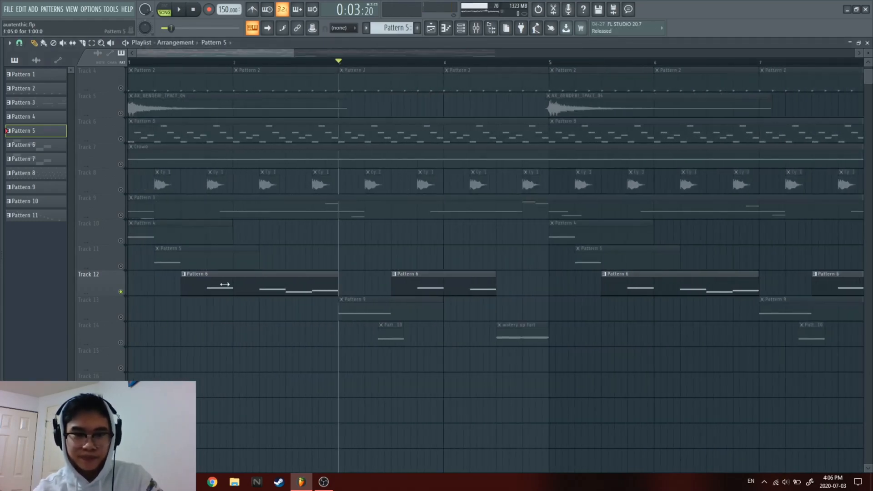
{"action": "right_click", "coordinate": [121, 318]}
{"action": "left_click", "coordinate": [121, 343]}
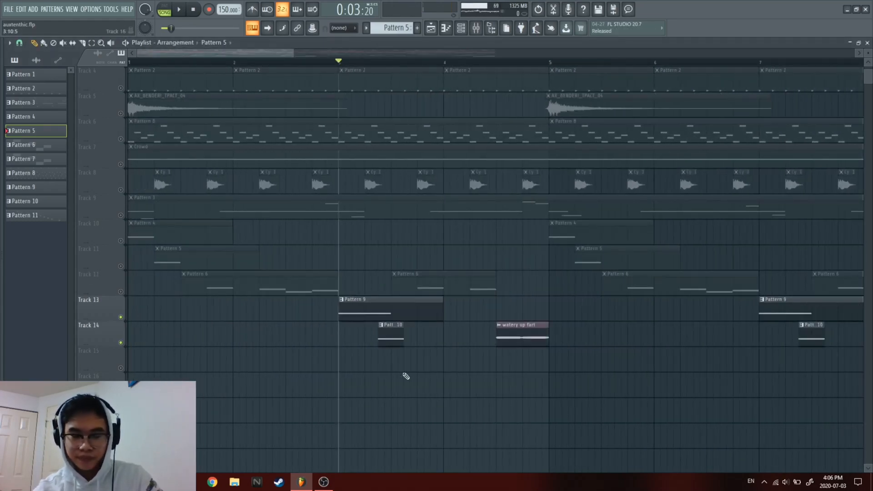
{"action": "scroll", "coordinate": [337, 357], "scroll_direction": "up", "scroll_amount": 3}
{"action": "scroll", "coordinate": [509, 397], "scroll_direction": "down", "scroll_amount": 4}
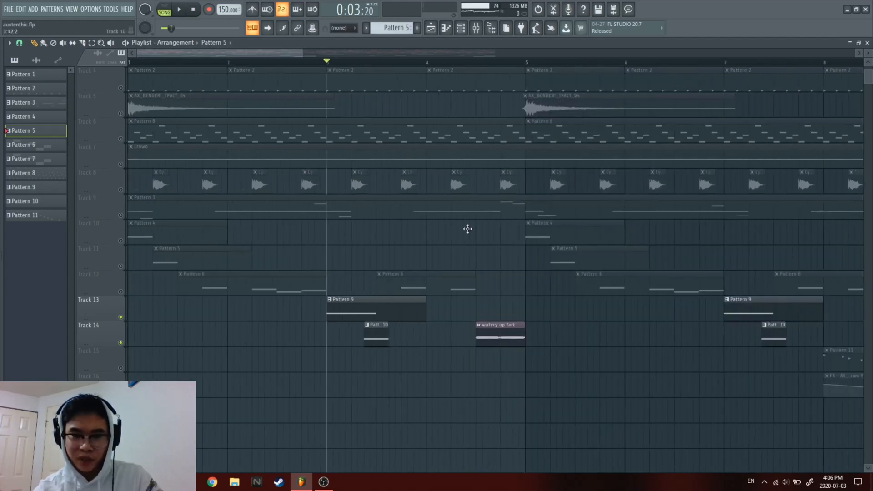
{"action": "key", "text": "space"}
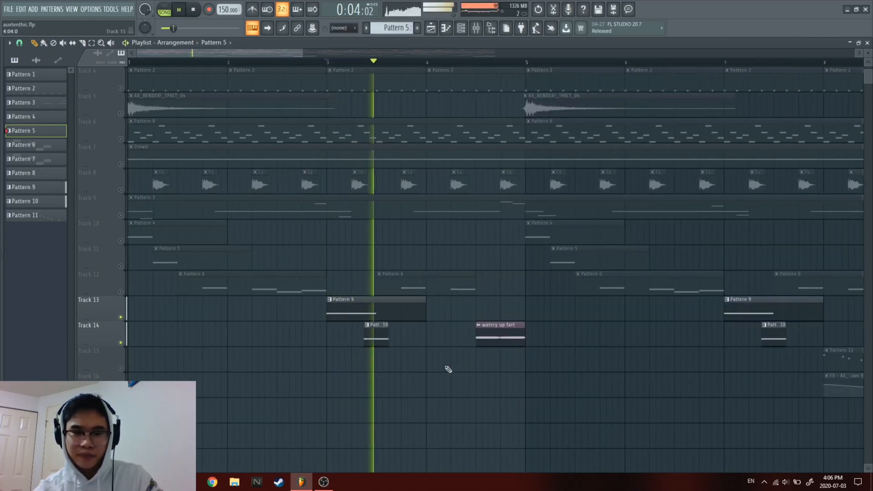
{"action": "key", "text": "space"}
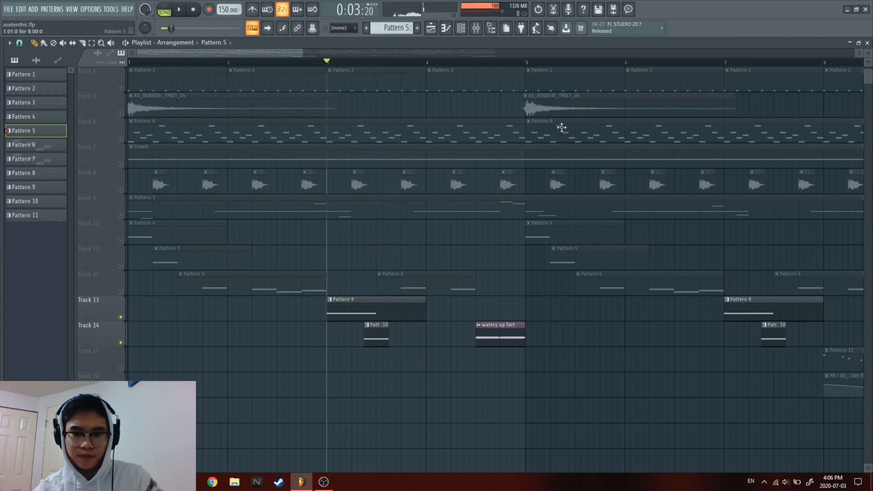
Move the song position to the start of the first watery up fart clip on Track 14.
{"action": "left_click", "coordinate": [482, 63]}
{"action": "left_click", "coordinate": [476, 65]}
{"action": "scroll", "coordinate": [593, 388], "scroll_direction": "up", "scroll_amount": 3}
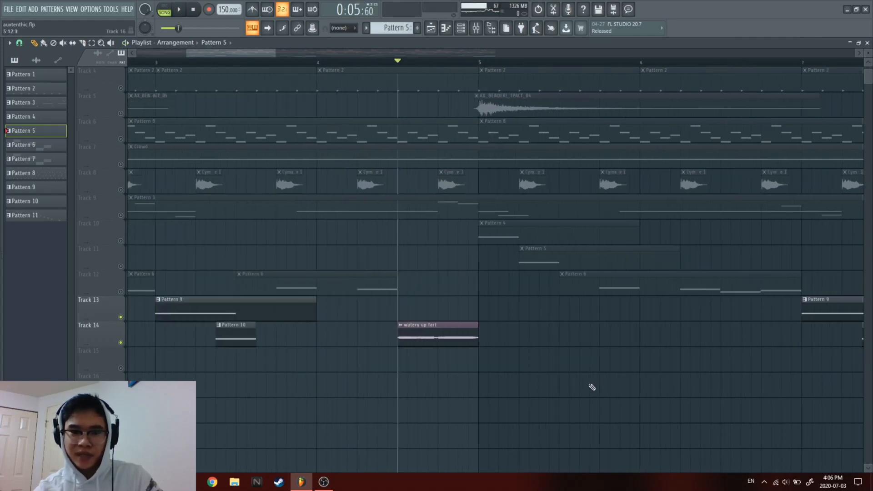
{"action": "left_click", "coordinate": [593, 388]}
{"action": "right_click", "coordinate": [593, 390]}
{"action": "left_click", "coordinate": [2, 295]}
{"action": "scroll", "coordinate": [513, 291], "scroll_direction": "down", "scroll_amount": 4}
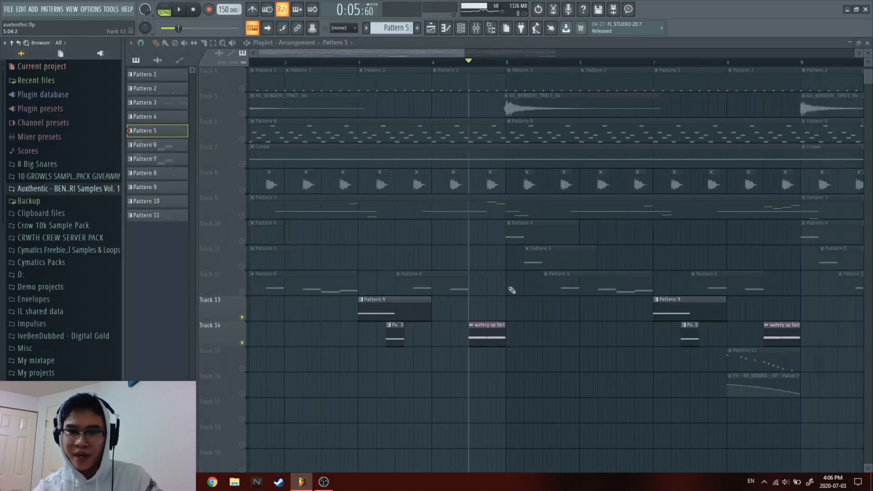
{"action": "left_click", "coordinate": [123, 344]}
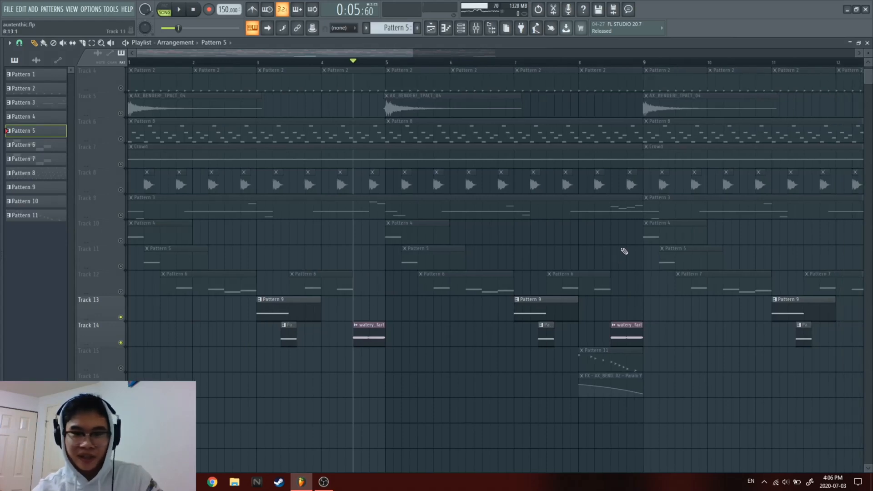
Move the song position to bar 8 and solo Tracks 15 and 16 with the Pattern 11 and Param Y automation clips.
{"action": "scroll", "coordinate": [624, 250], "scroll_direction": "up", "scroll_amount": 3}
{"action": "left_click", "coordinate": [398, 64]}
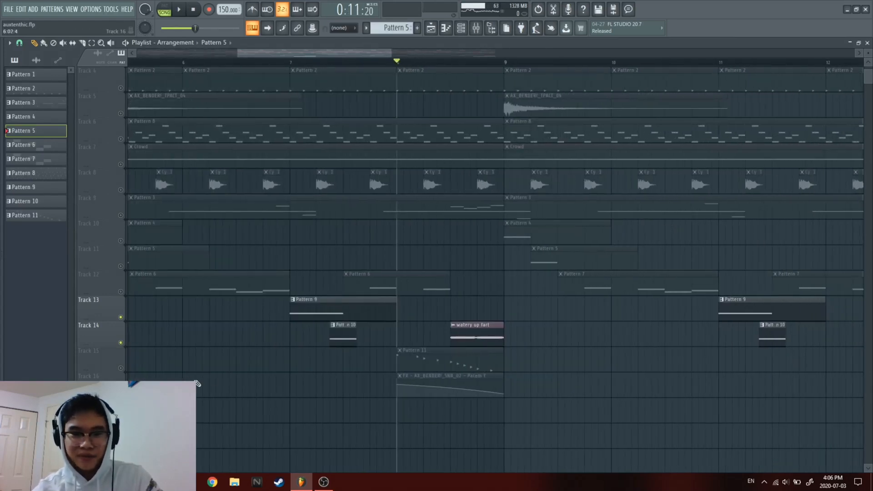
{"action": "right_click", "coordinate": [111, 369]}
{"action": "left_click", "coordinate": [87, 367]}
{"action": "right_click", "coordinate": [121, 369]}
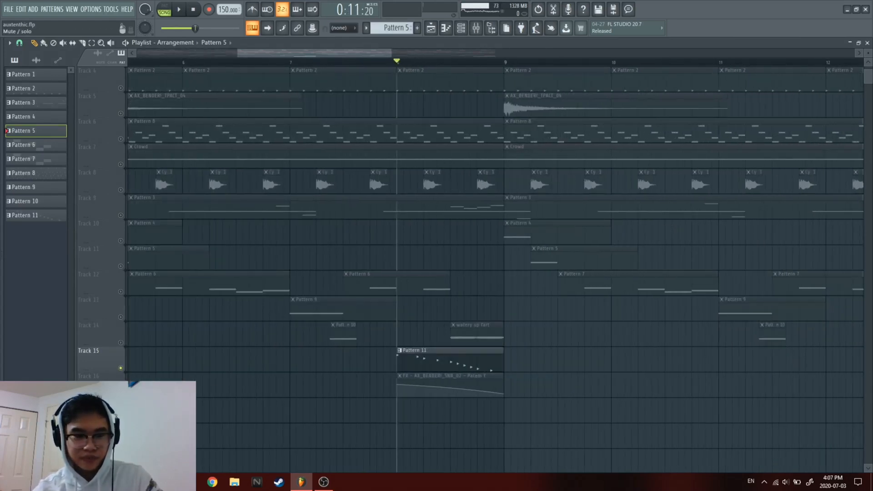
{"action": "left_click", "coordinate": [121, 394]}
Play the soloed Pattern 11 snare clip from bar 8 and stop playback.
{"action": "key", "text": "space"}
{"action": "scroll", "coordinate": [557, 403], "scroll_direction": "up", "scroll_amount": 3}
{"action": "left_click", "coordinate": [571, 385]}
{"action": "right_click", "coordinate": [577, 386]}
{"action": "key", "text": "space"}
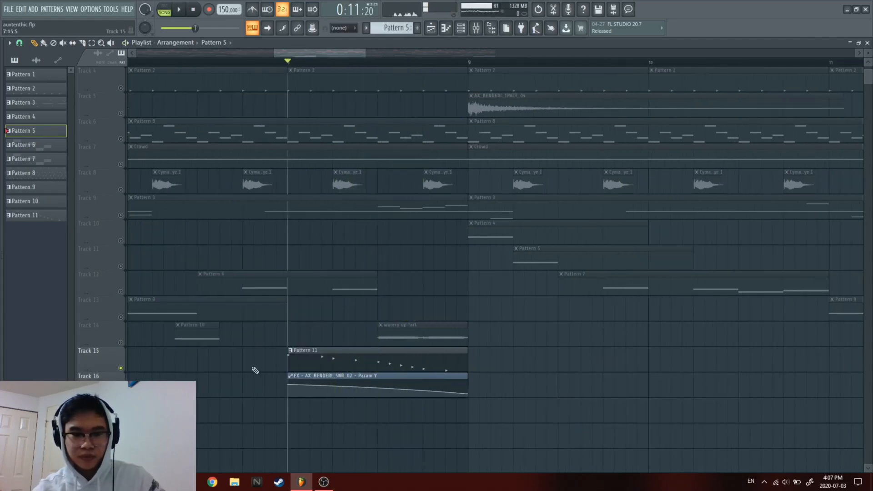
Select the AX_BENDER!_SNR_02 insert in the mixer and replay its snare clip in the playlist.
{"action": "left_click", "coordinate": [476, 28]}
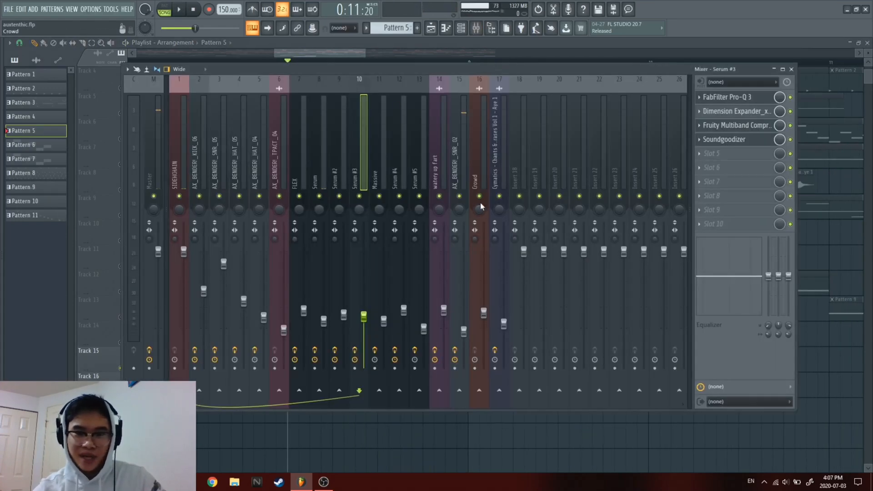
{"action": "left_click", "coordinate": [501, 165]}
{"action": "left_click", "coordinate": [459, 164]}
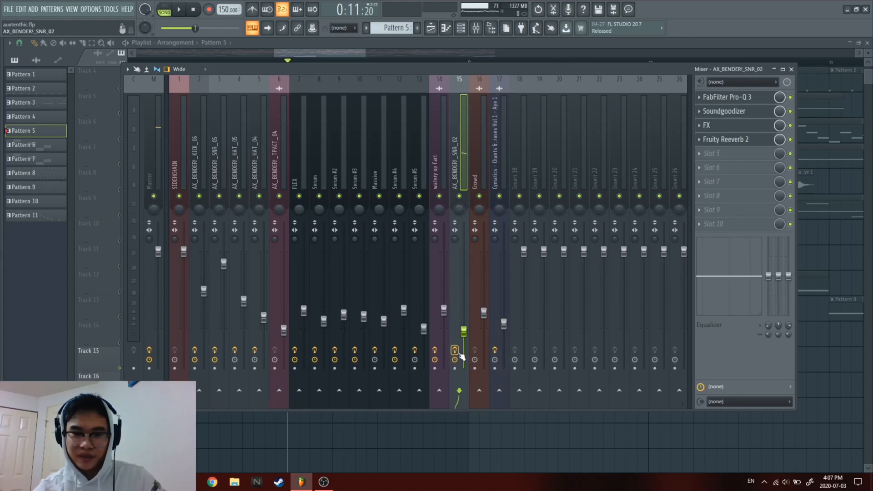
{"action": "left_click", "coordinate": [556, 42]}
{"action": "key", "text": "space"}
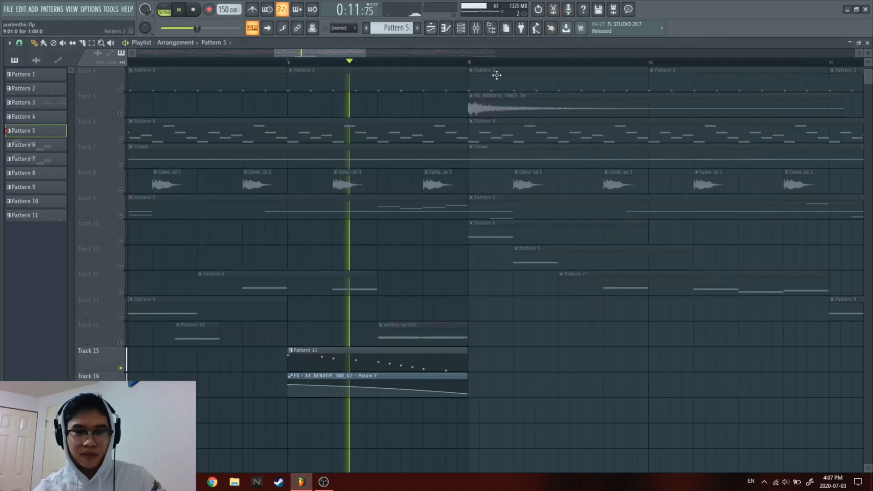
{"action": "key", "text": "space"}
Examine the FabFilter Pro-Q 3 curve and the Effector FX module on the AX_BENDER!_SNR_02 mixer insert.
{"action": "left_click", "coordinate": [476, 28]}
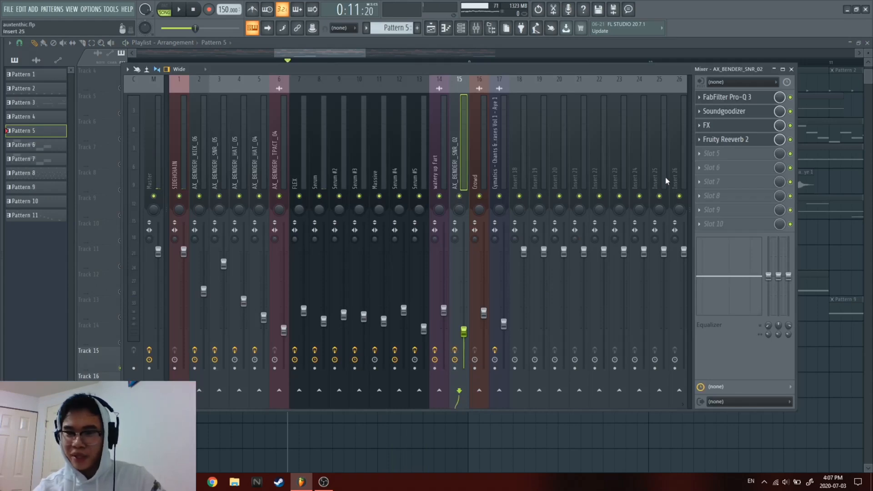
{"action": "left_click", "coordinate": [737, 98]}
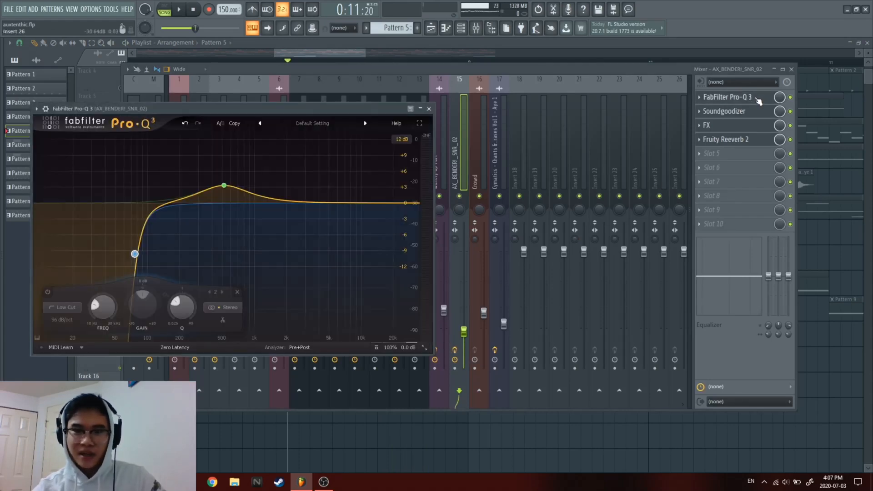
{"action": "left_click_drag", "start_coordinate": [302, 108], "coordinate": [374, 93]}
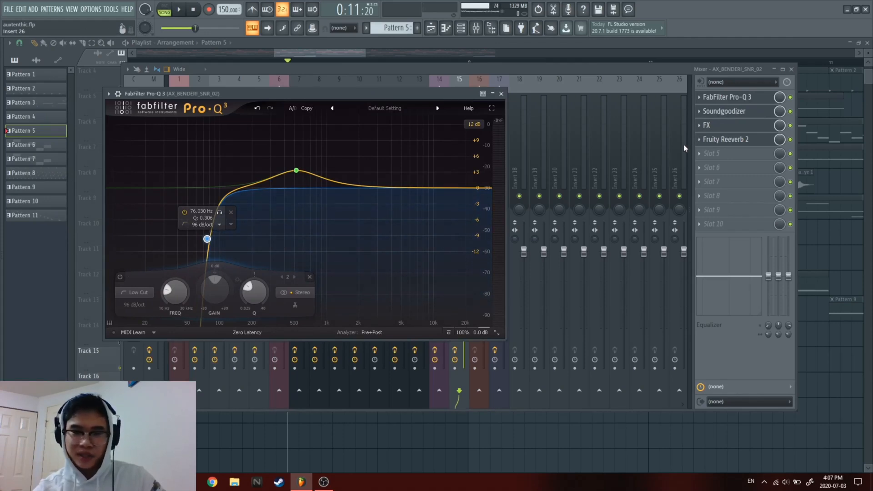
{"action": "left_click", "coordinate": [733, 126]}
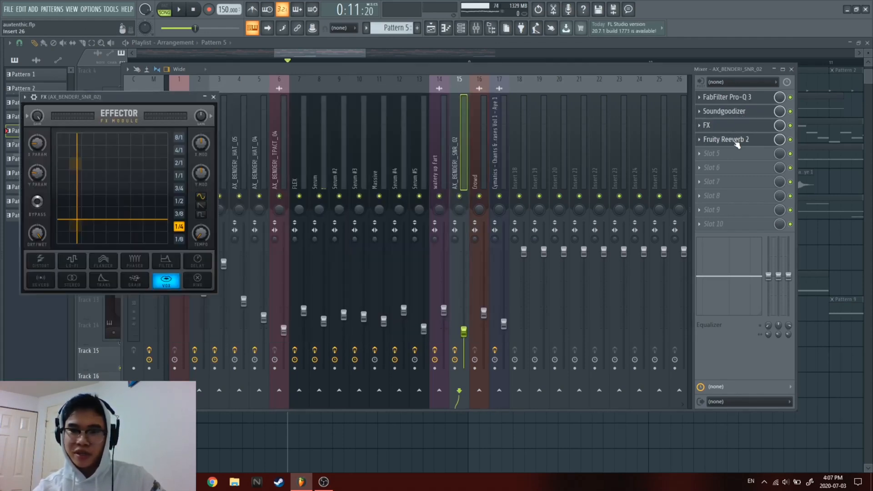
{"action": "left_click_drag", "start_coordinate": [186, 232], "coordinate": [355, 224]}
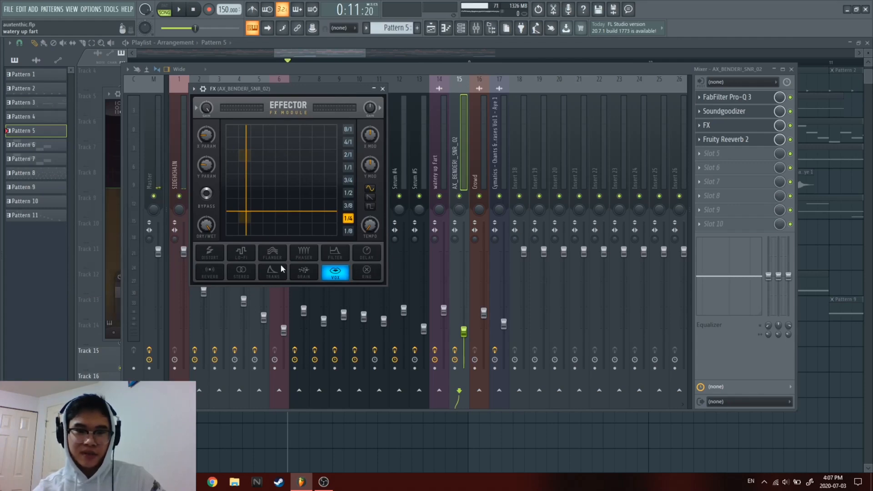
Return to the playlist and play Pattern 11 together with its Param Y automation clip on Track 16.
{"action": "left_click", "coordinate": [431, 28]}
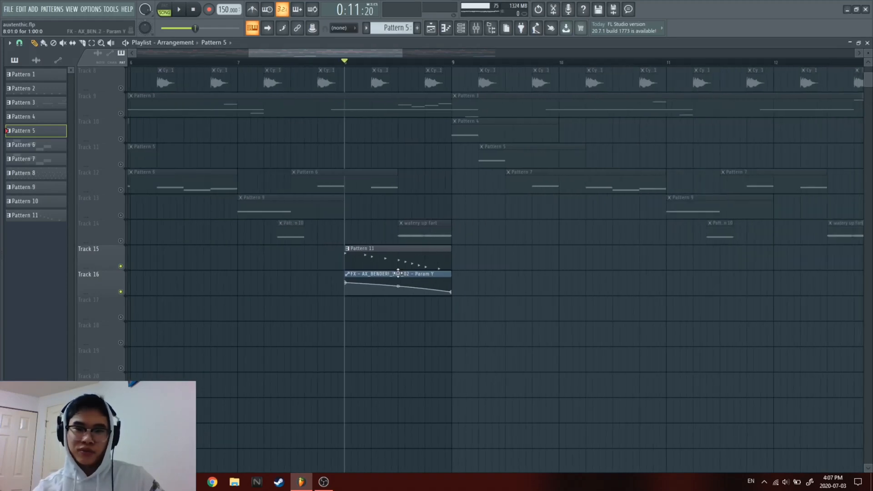
{"action": "scroll", "coordinate": [424, 318], "scroll_direction": "up", "scroll_amount": 3, "text": "ctrl"}
{"action": "scroll", "coordinate": [447, 346], "scroll_direction": "up", "scroll_amount": 3}
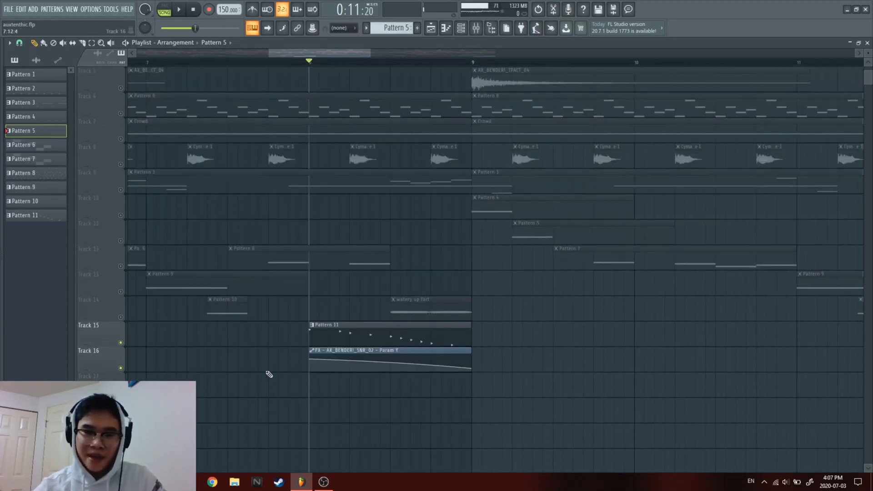
{"action": "key", "text": "space"}
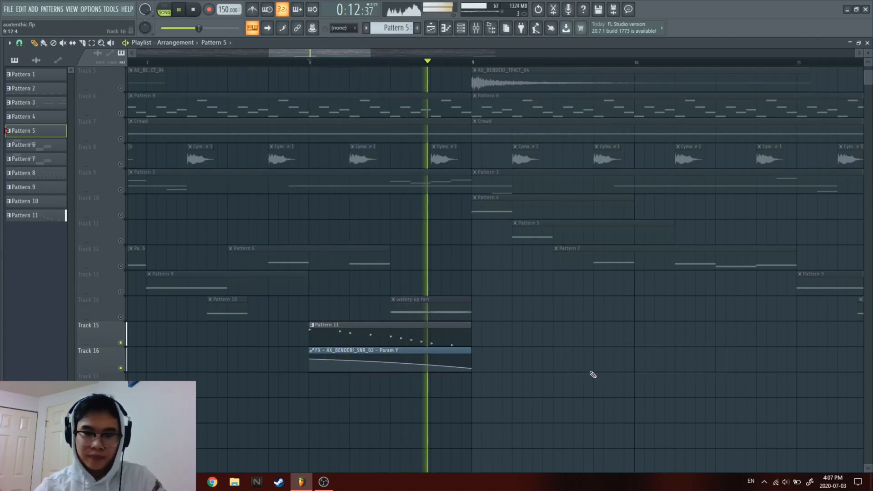
{"action": "key", "text": "space"}
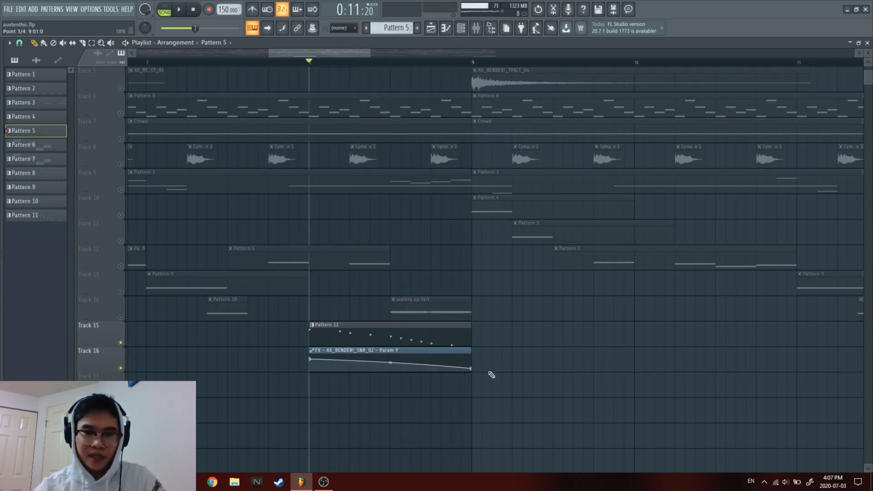
Reopen the Effector from the AX_BENDER!_SNR_02 insert to examine its Vox effect and Y Param setting.
{"action": "scroll", "coordinate": [371, 370], "scroll_direction": "down", "scroll_amount": 3, "text": "ctrl"}
{"action": "scroll", "coordinate": [366, 371], "scroll_direction": "up", "scroll_amount": 5, "text": "ctrl"}
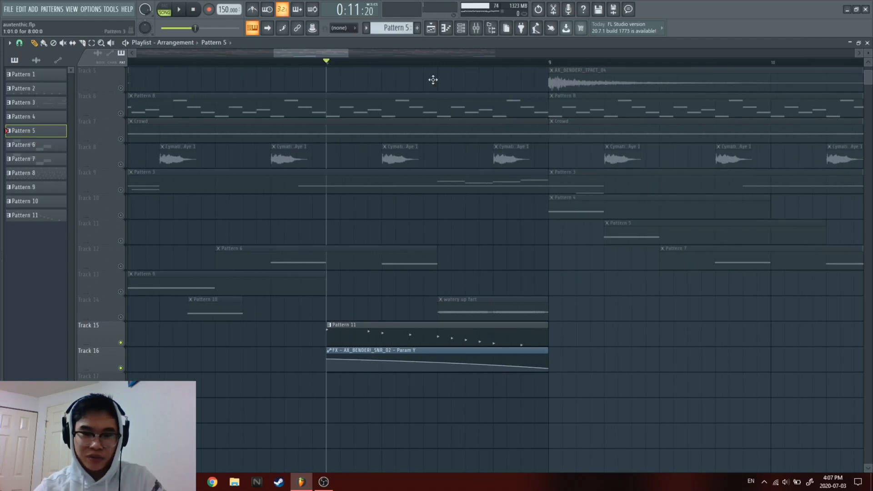
{"action": "left_click", "coordinate": [487, 33]}
{"action": "left_click", "coordinate": [739, 128]}
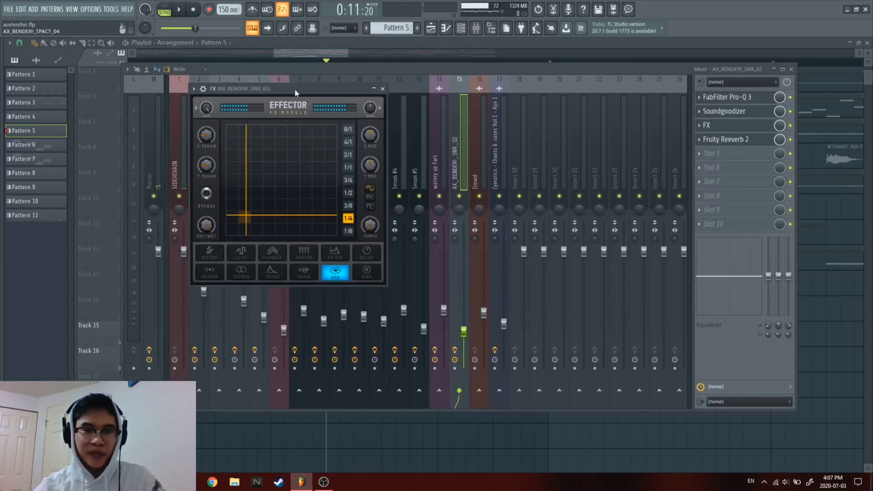
{"action": "left_click_drag", "start_coordinate": [295, 89], "coordinate": [321, 92]}
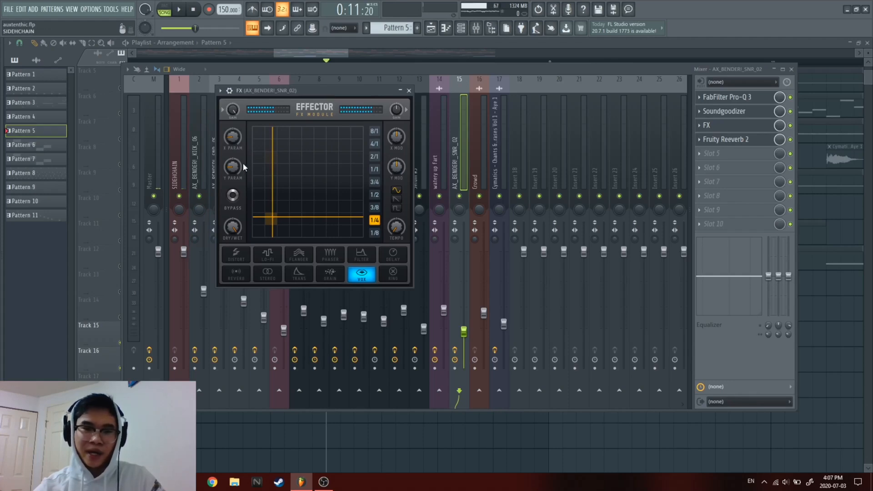
Play the snare section with the Effector open to watch its automated Y Param move.
{"action": "key", "text": "space"}
{"action": "left_click_drag", "start_coordinate": [233, 169], "coordinate": [237, 170]}
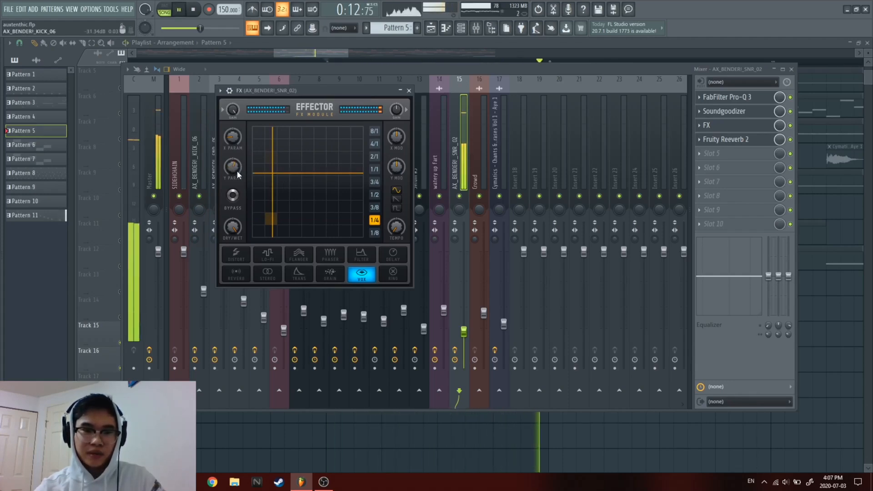
{"action": "key", "text": "space"}
Return to the playlist and end the solo on Tracks 15 and 16, re-enabling all tracks.
{"action": "left_click", "coordinate": [433, 29]}
{"action": "scroll", "coordinate": [319, 236], "scroll_direction": "down", "scroll_amount": 4}
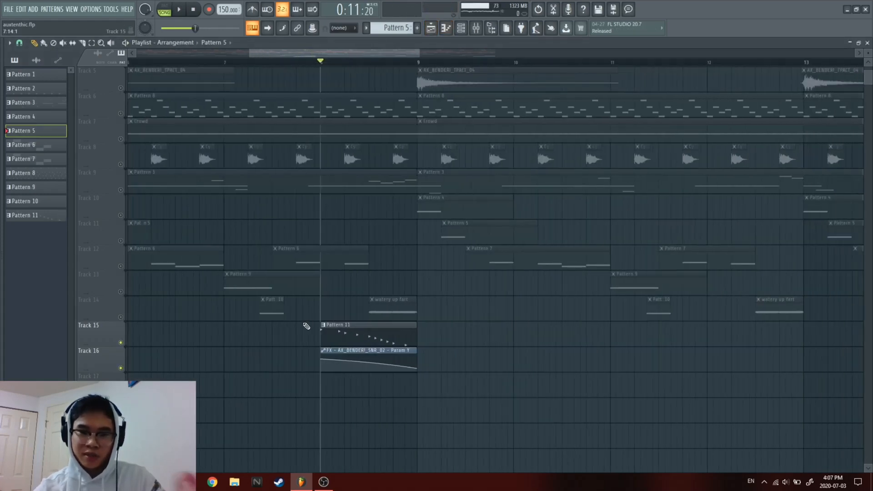
{"action": "scroll", "coordinate": [300, 337], "scroll_direction": "down", "scroll_amount": 1}
{"action": "scroll", "coordinate": [245, 341], "scroll_direction": "down", "scroll_amount": 4}
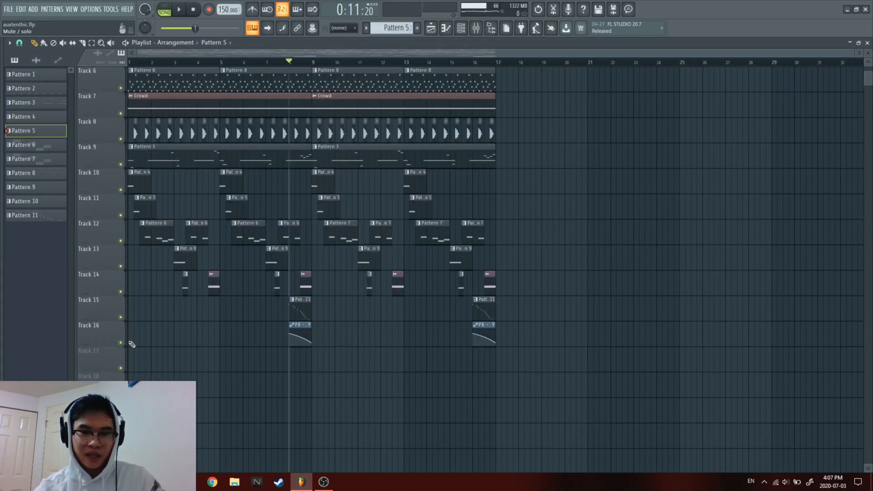
View the notes of the Pattern 7 clip on Track 12, then play the arrangement from bar 9 in the playlist.
{"action": "scroll", "coordinate": [328, 136], "scroll_direction": "up", "scroll_amount": 5}
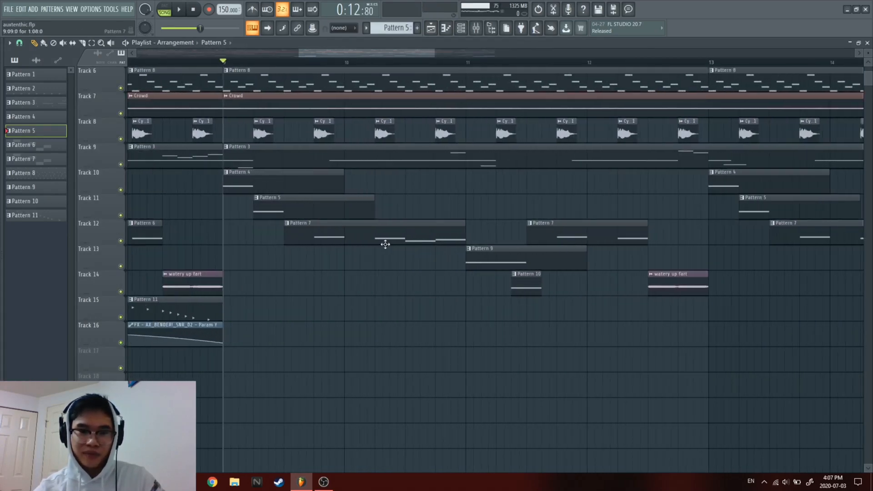
{"action": "double_click", "coordinate": [386, 240]}
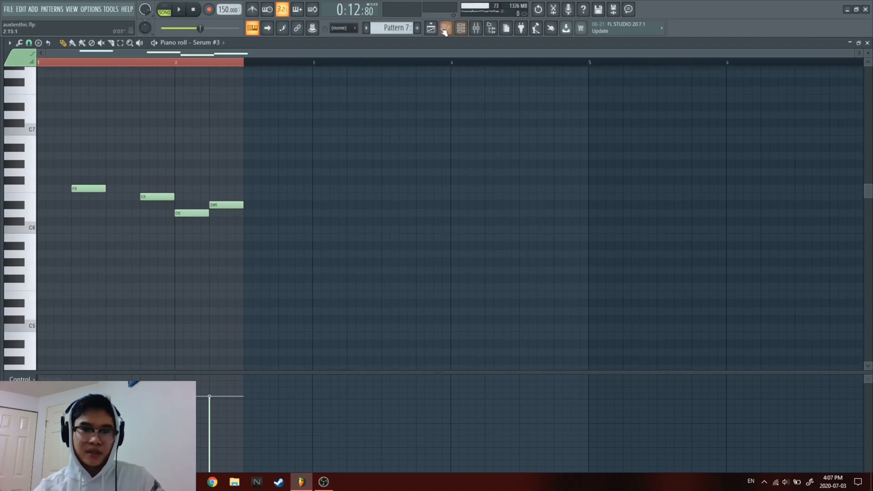
{"action": "left_click", "coordinate": [431, 28]}
{"action": "key", "text": "space"}
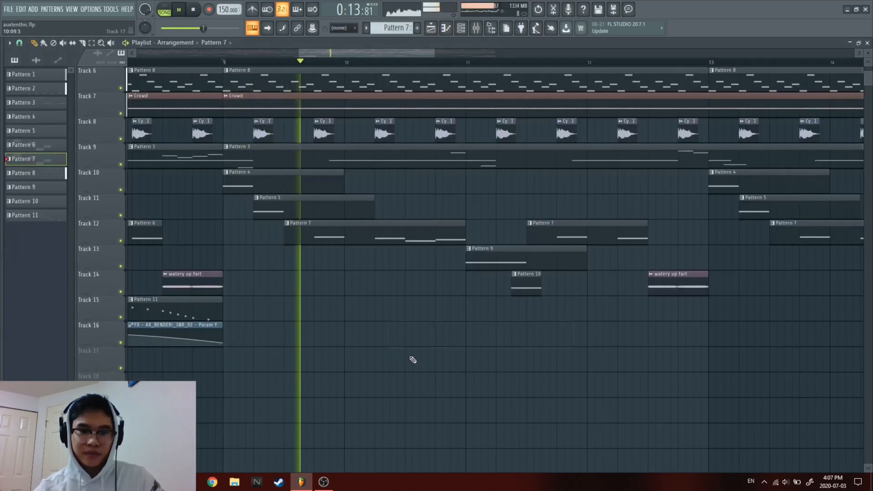
{"action": "scroll", "coordinate": [418, 346], "scroll_direction": "down", "scroll_amount": 5}
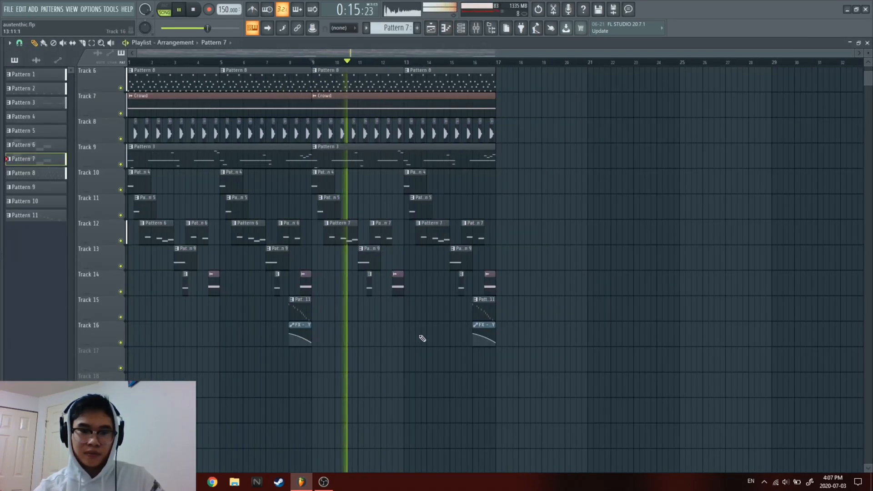
{"action": "key", "text": "space"}
Spot-play the arrangement near bar 2, jump to bar 13, and return the playhead to the song's start.
{"action": "left_click", "coordinate": [146, 62]}
{"action": "key", "text": "space"}
{"action": "scroll", "coordinate": [101, 189], "scroll_direction": "up", "scroll_amount": 2}
{"action": "scroll", "coordinate": [101, 189], "scroll_direction": "down", "scroll_amount": 2}
{"action": "key", "text": "space"}
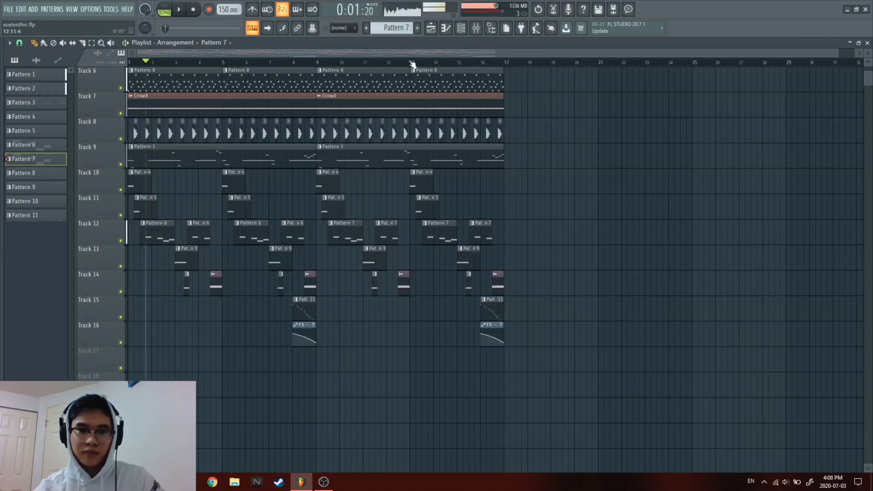
{"action": "left_click", "coordinate": [411, 62]}
{"action": "scroll", "coordinate": [569, 228], "scroll_direction": "up", "scroll_amount": 3}
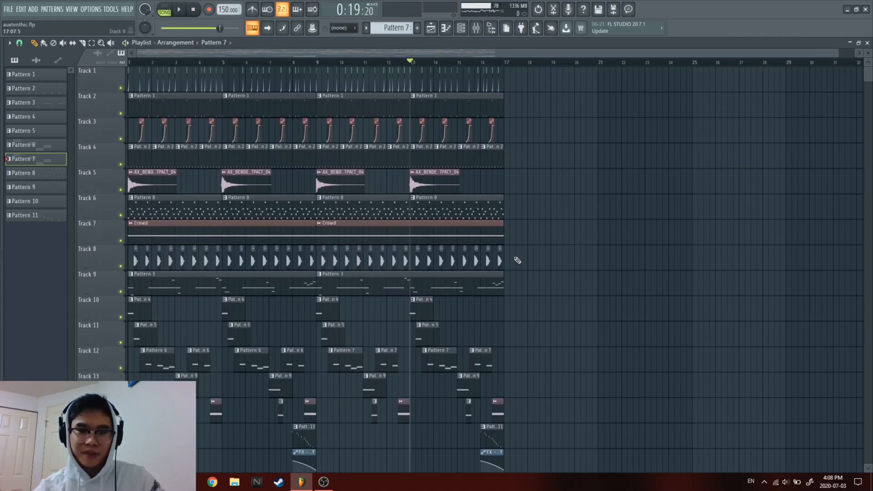
{"action": "left_click_drag", "start_coordinate": [183, 63], "coordinate": [109, 96]}
Look over the complete playlist arrangement from Track 1 down to Track 16.
{"action": "scroll", "coordinate": [53, 143], "scroll_direction": "up", "scroll_amount": 5}
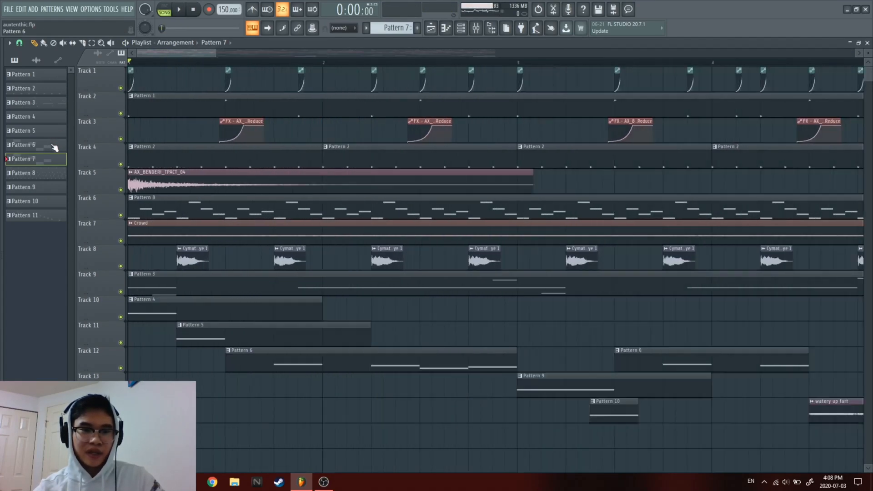
{"action": "scroll", "coordinate": [152, 204], "scroll_direction": "down", "scroll_amount": 2}
{"action": "scroll", "coordinate": [173, 298], "scroll_direction": "down", "scroll_amount": 4}
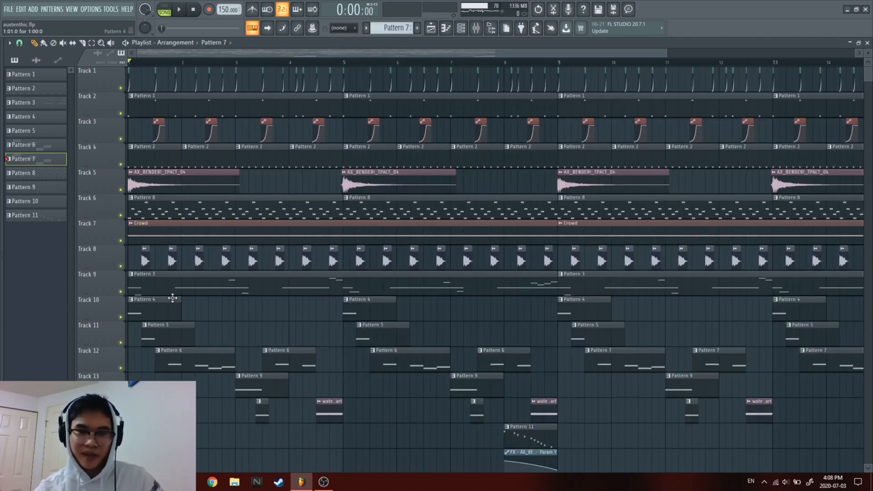
{"action": "scroll", "coordinate": [105, 280], "scroll_direction": "down", "scroll_amount": 3}
{"action": "scroll", "coordinate": [162, 307], "scroll_direction": "up", "scroll_amount": 2}
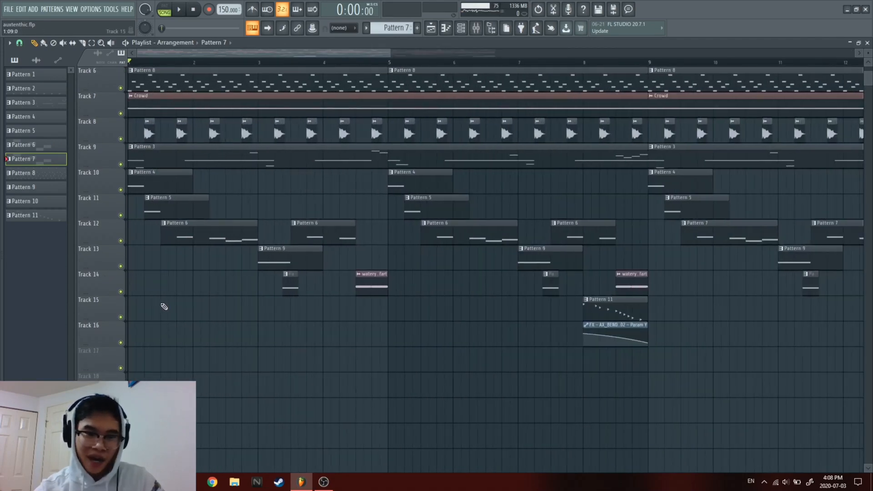
{"action": "scroll", "coordinate": [174, 365], "scroll_direction": "up", "scroll_amount": 3}
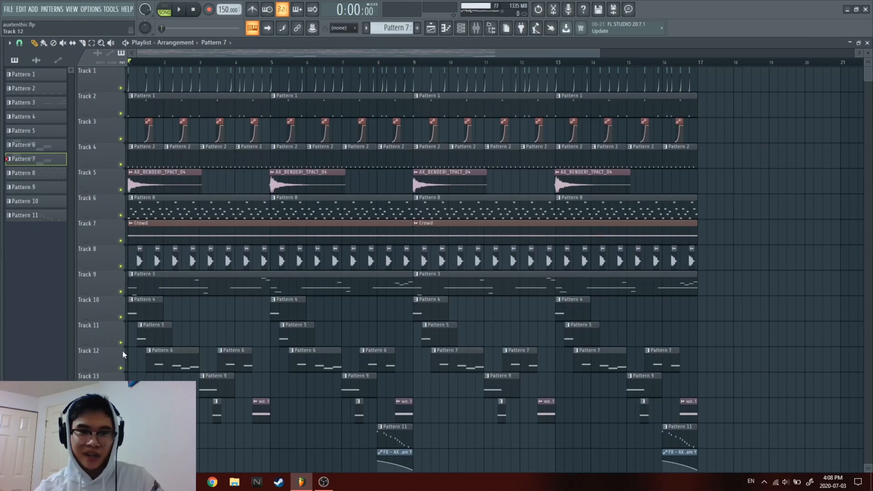
{"action": "scroll", "coordinate": [141, 300], "scroll_direction": "up", "scroll_amount": 1}
{"action": "scroll", "coordinate": [198, 268], "scroll_direction": "down", "scroll_amount": 1}
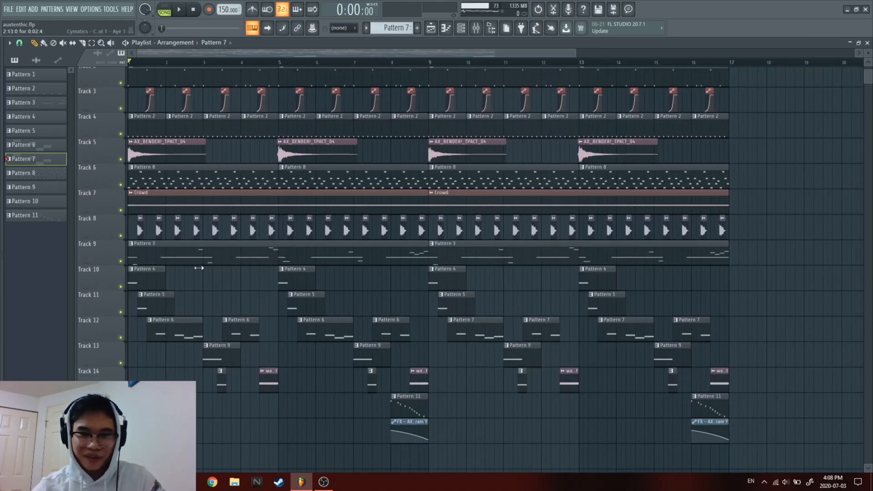
{"action": "scroll", "coordinate": [199, 268], "scroll_direction": "down", "scroll_amount": 4}
{"action": "scroll", "coordinate": [177, 286], "scroll_direction": "up", "scroll_amount": 5}
{"action": "scroll", "coordinate": [174, 275], "scroll_direction": "down", "scroll_amount": 3}
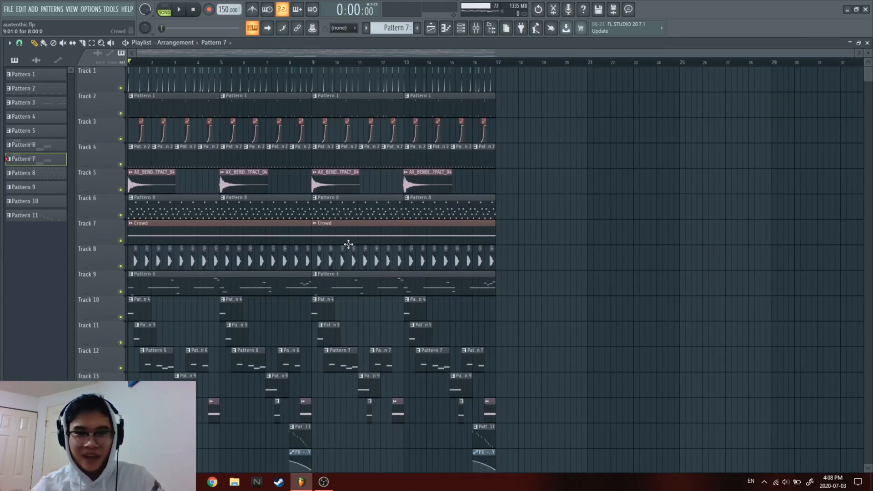
{"action": "scroll", "coordinate": [592, 262], "scroll_direction": "down", "scroll_amount": 4}
{"action": "scroll", "coordinate": [591, 282], "scroll_direction": "up", "scroll_amount": 4}
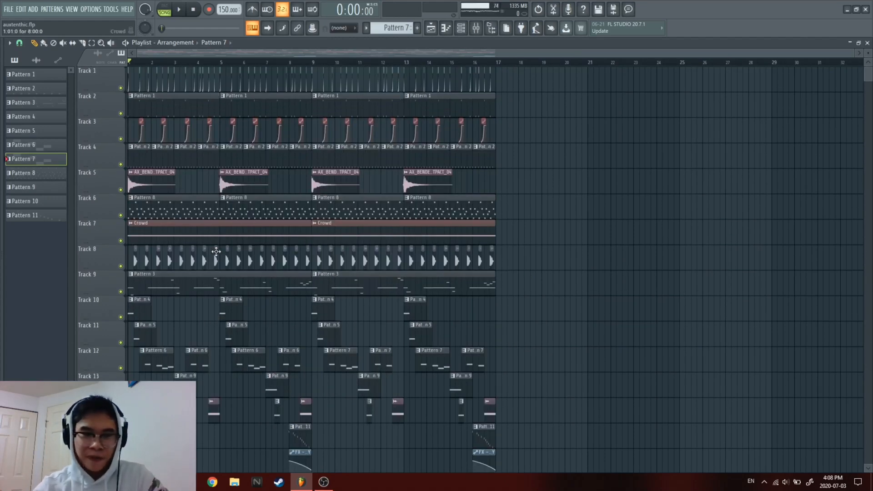
{"action": "scroll", "coordinate": [71, 305], "scroll_direction": "up", "scroll_amount": 3}
Select the Master track in the mixer, play the drop, and bypass its Maximus effect.
{"action": "left_click", "coordinate": [477, 28]}
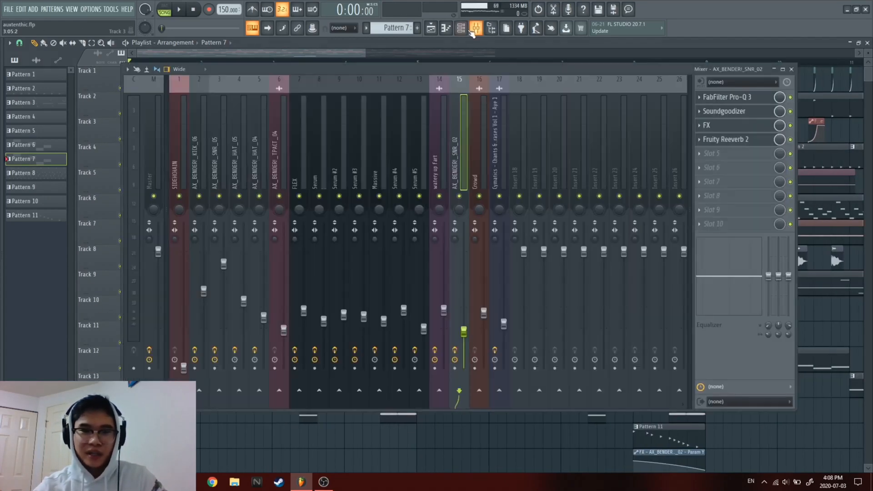
{"action": "left_click", "coordinate": [156, 167]}
{"action": "key", "text": "space"}
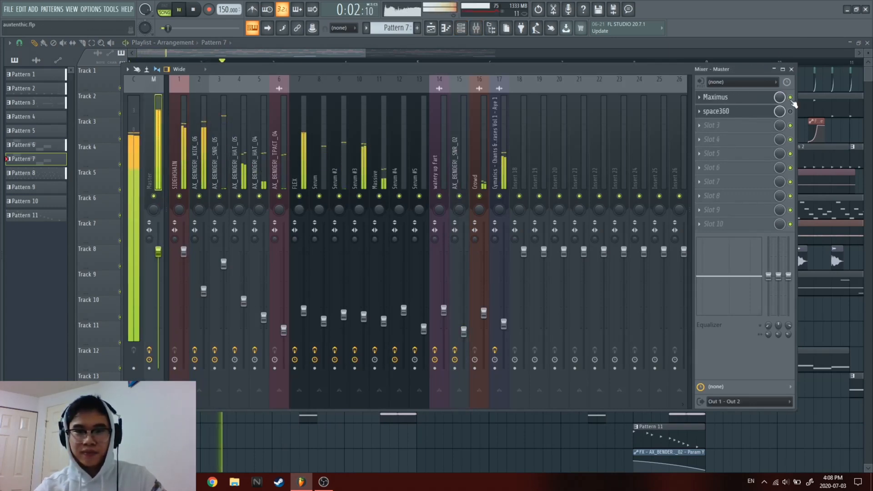
{"action": "key", "text": "space"}
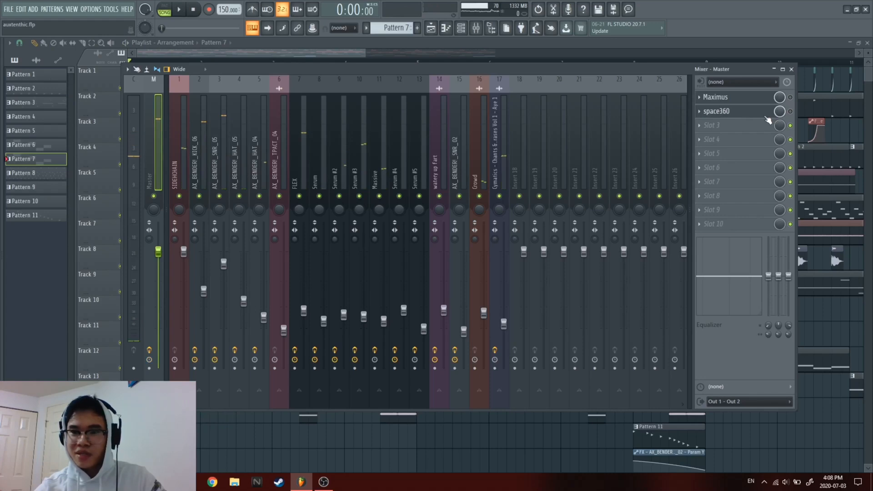
Load FabFilter Pro-Q 3 into slot 3 of the Master track while the song plays.
{"action": "key", "text": "space"}
{"action": "left_click", "coordinate": [726, 126]}
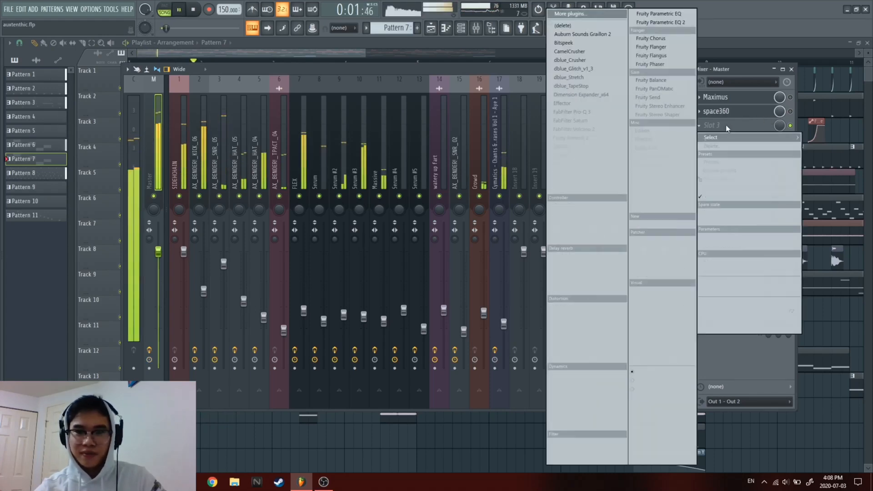
{"action": "left_click", "coordinate": [602, 111]}
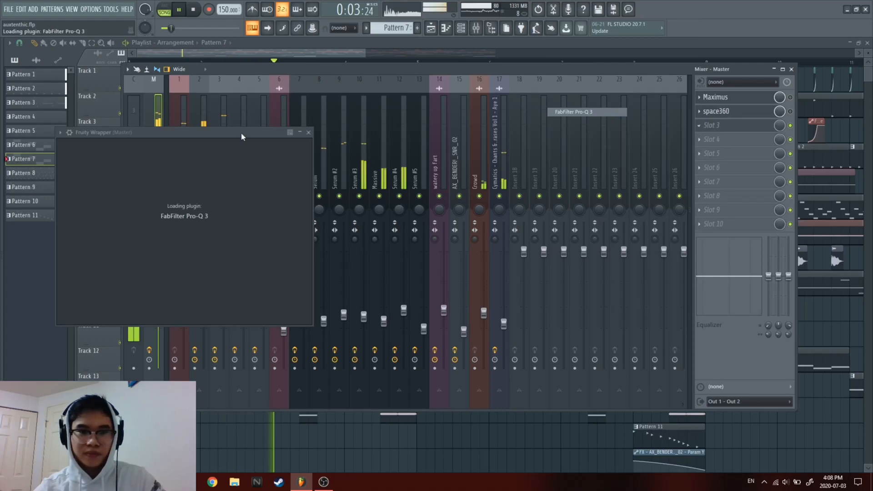
{"action": "key", "text": "space"}
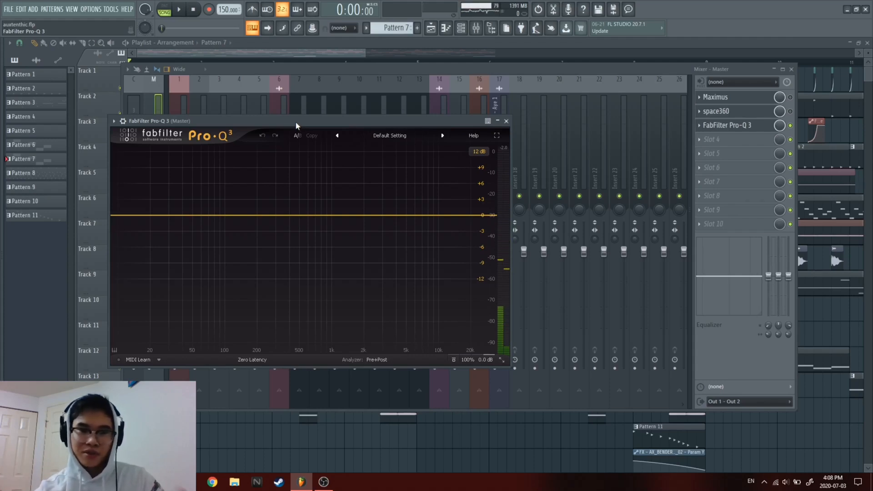
{"action": "left_click_drag", "start_coordinate": [296, 123], "coordinate": [323, 116]}
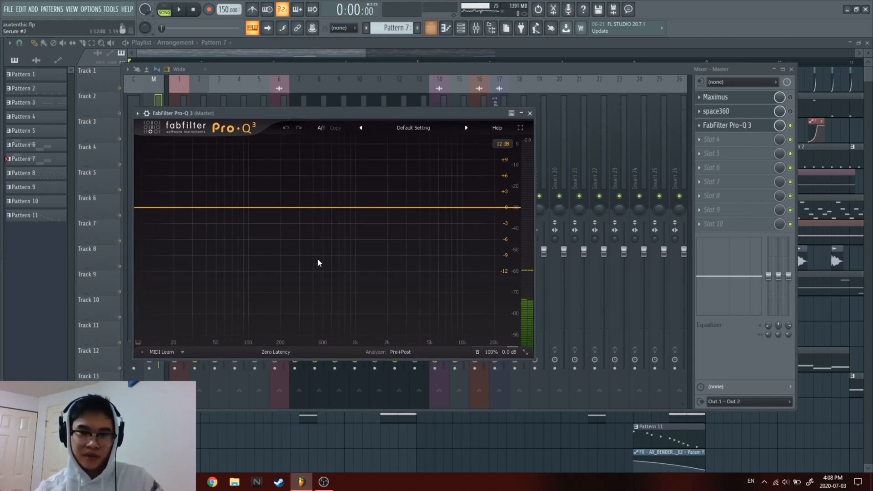
{"action": "left_click", "coordinate": [431, 28]}
{"action": "scroll", "coordinate": [381, 252], "scroll_direction": "down", "scroll_amount": 6}
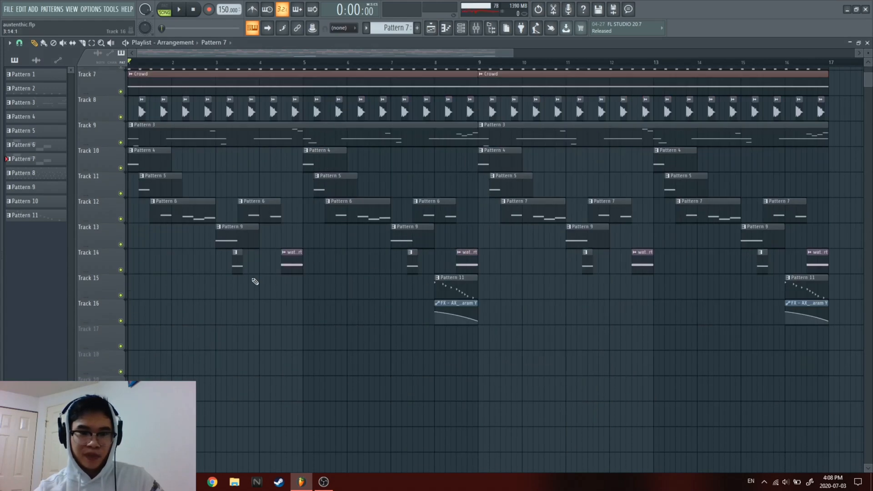
{"action": "scroll", "coordinate": [223, 169], "scroll_direction": "up", "scroll_amount": 1}
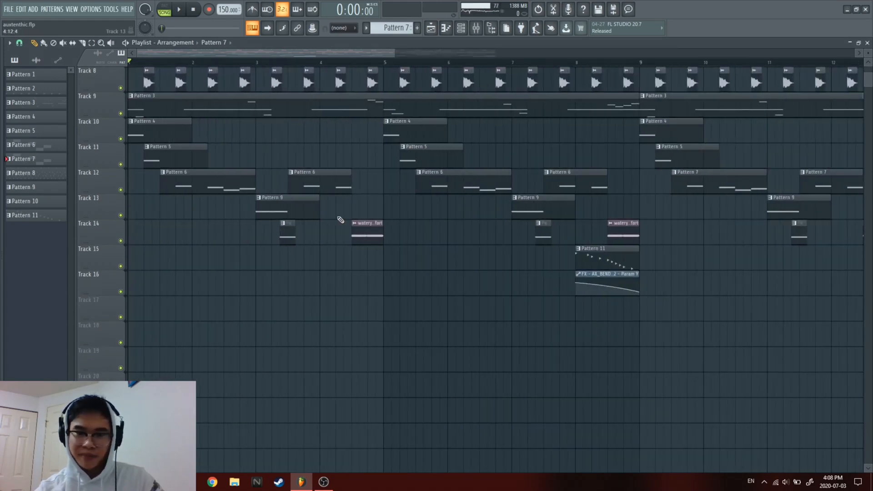
{"action": "scroll", "coordinate": [447, 172], "scroll_direction": "down", "scroll_amount": 2}
{"action": "scroll", "coordinate": [176, 250], "scroll_direction": "up", "scroll_amount": 6}
{"action": "scroll", "coordinate": [176, 250], "scroll_direction": "up", "scroll_amount": 3}
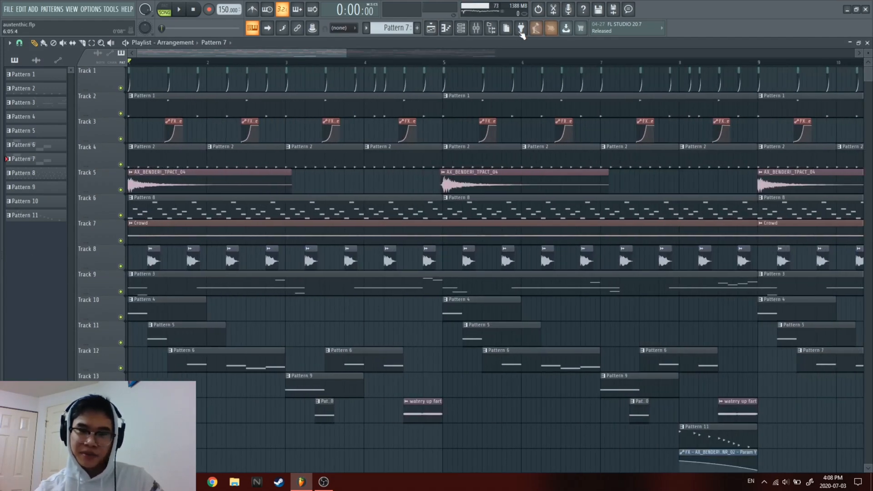
Move FabFilter Pro-Q 3 to the first Master slot, above Maximus, and play the drop to examine its spectrum.
{"action": "left_click", "coordinate": [491, 33]}
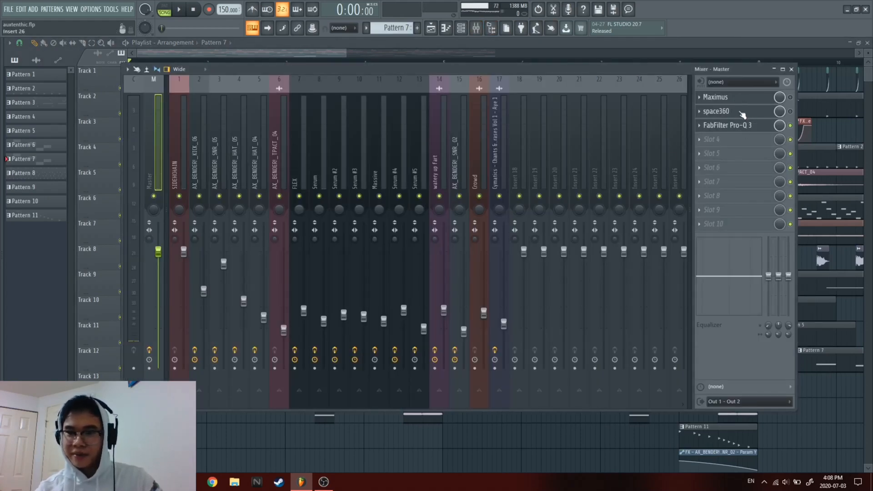
{"action": "left_click", "coordinate": [731, 101]}
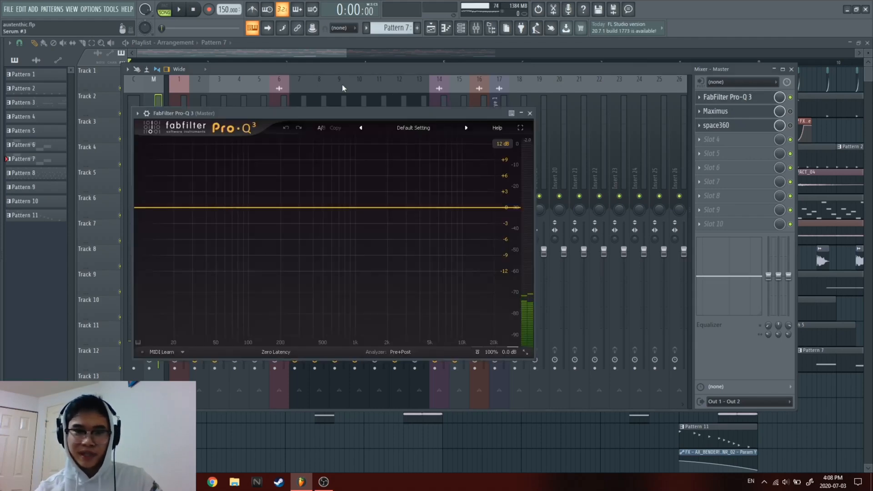
{"action": "left_click_drag", "start_coordinate": [418, 110], "coordinate": [436, 102]}
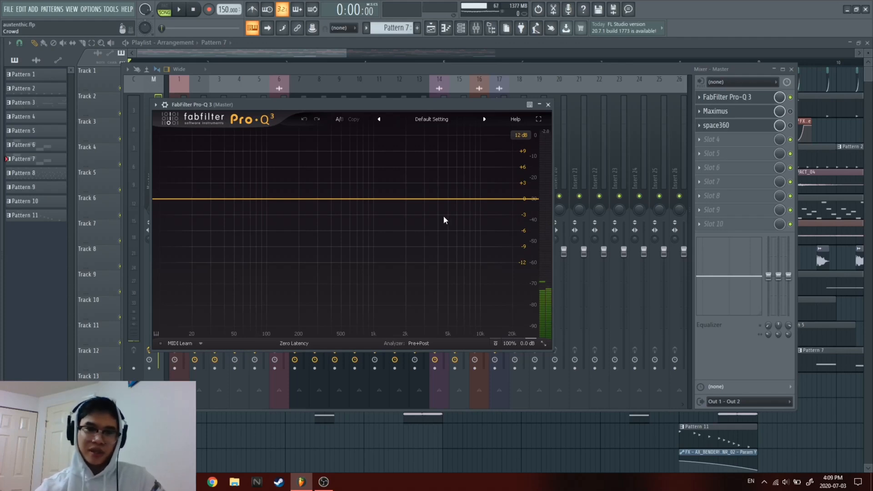
{"action": "key", "text": "space"}
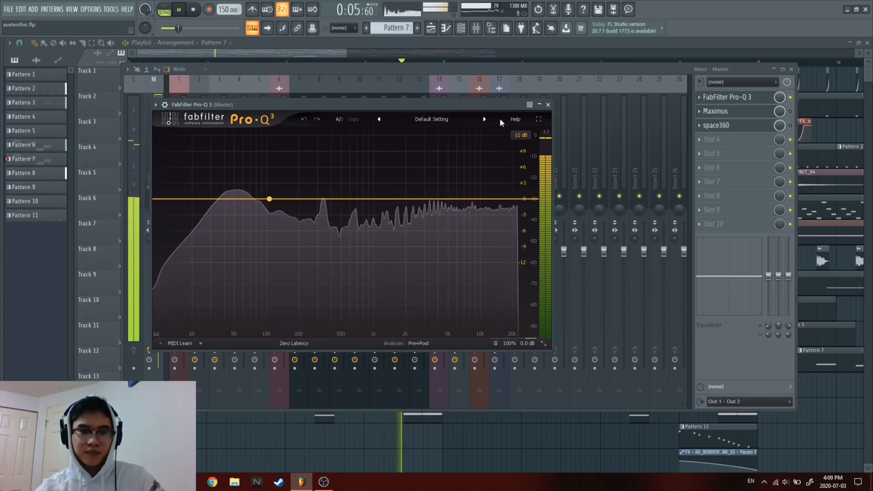
{"action": "key", "text": "space"}
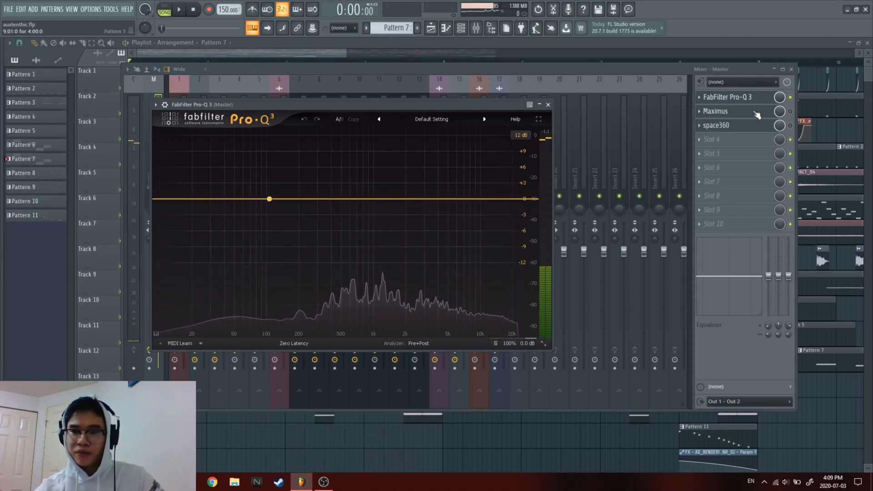
Move FabFilter Pro-Q 3 back below space360 on the Master track and bypass it.
{"action": "scroll", "coordinate": [757, 99], "scroll_direction": "down", "scroll_amount": 2}
{"action": "left_click", "coordinate": [790, 126]}
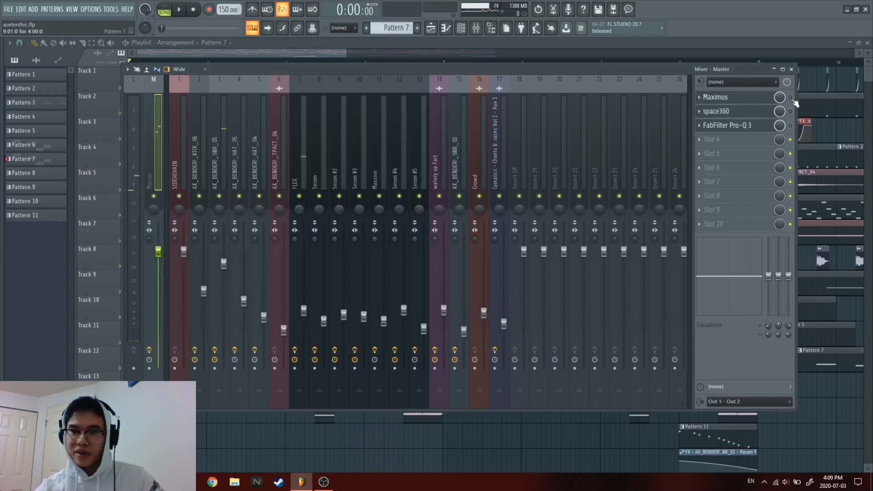
Play the drop with the Master effects bypassed while viewing the whole arrangement in the playlist.
{"action": "key", "text": "space"}
{"action": "left_click", "coordinate": [728, 49]}
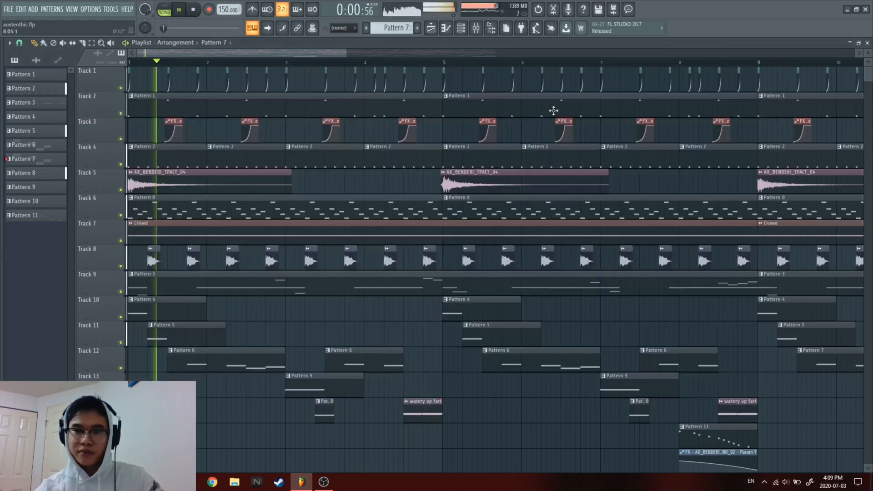
{"action": "scroll", "coordinate": [170, 193], "scroll_direction": "up", "scroll_amount": 2}
{"action": "scroll", "coordinate": [171, 193], "scroll_direction": "down", "scroll_amount": 4}
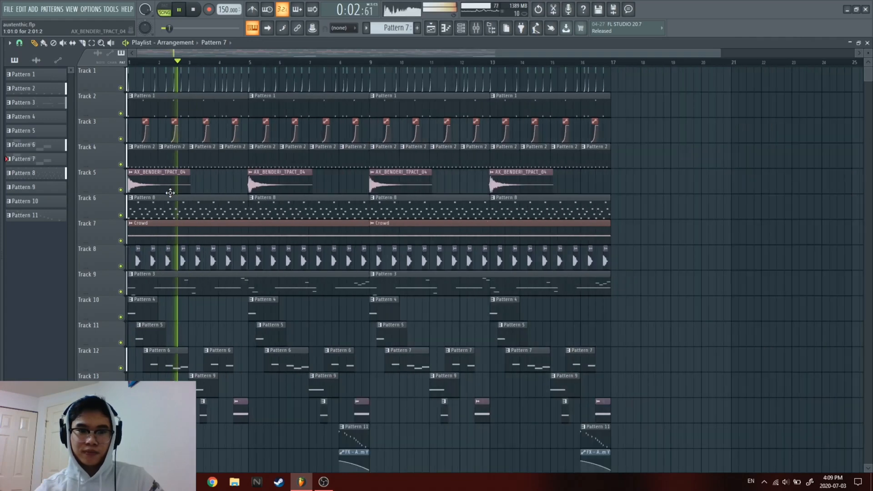
{"action": "scroll", "coordinate": [111, 215], "scroll_direction": "up", "scroll_amount": 2}
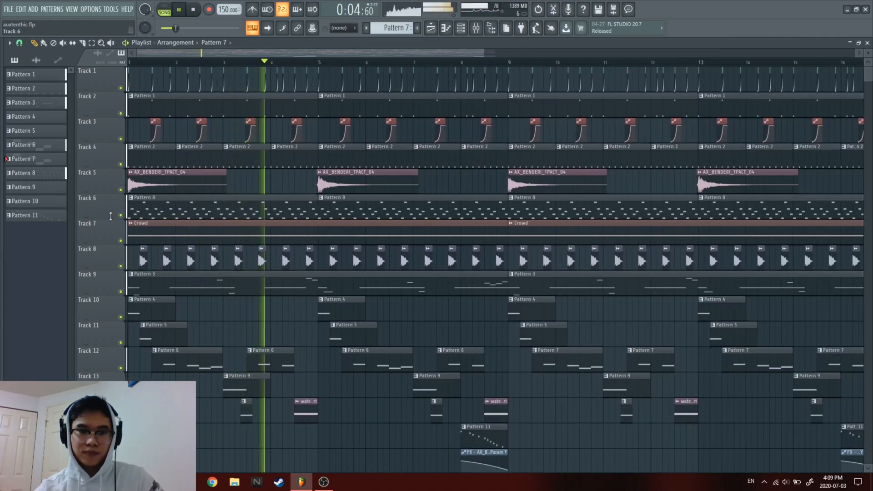
Stop the drop, re-enable Maximus on the Master track, and open its Low band settings.
{"action": "key", "text": "F9"}
{"action": "key", "text": "space"}
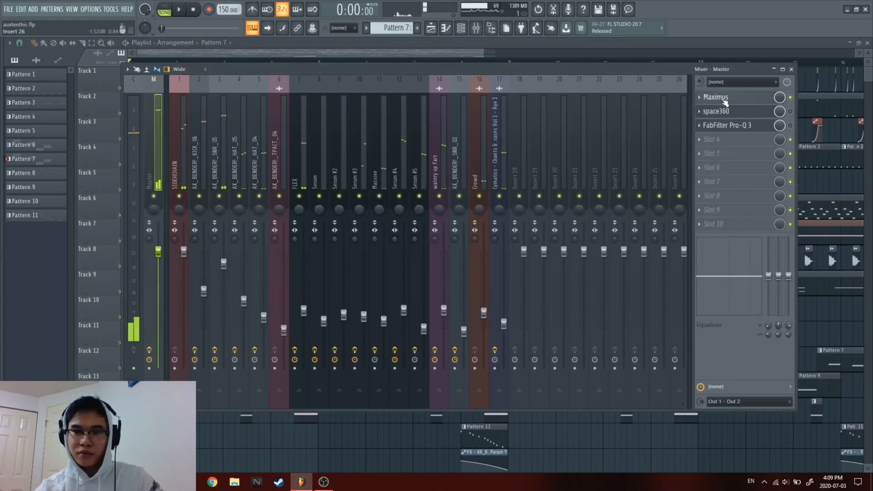
{"action": "left_click", "coordinate": [716, 97]}
{"action": "left_click_drag", "start_coordinate": [409, 108], "coordinate": [458, 96]}
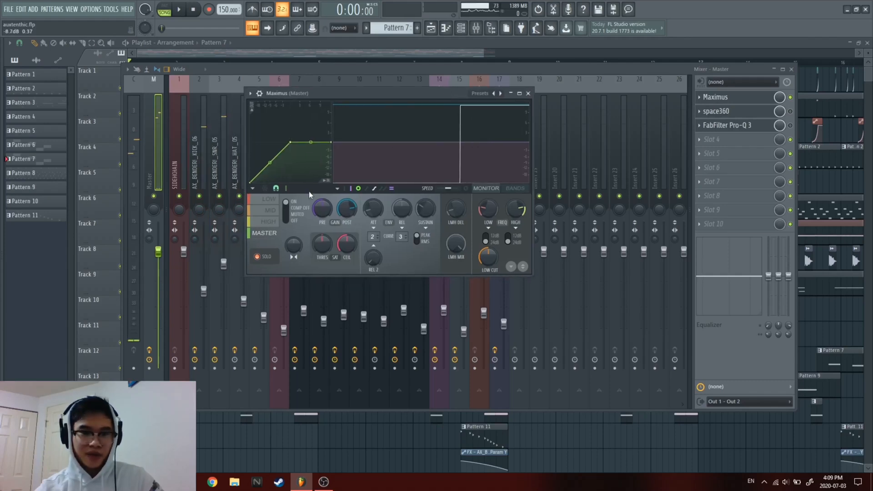
{"action": "left_click", "coordinate": [279, 201]}
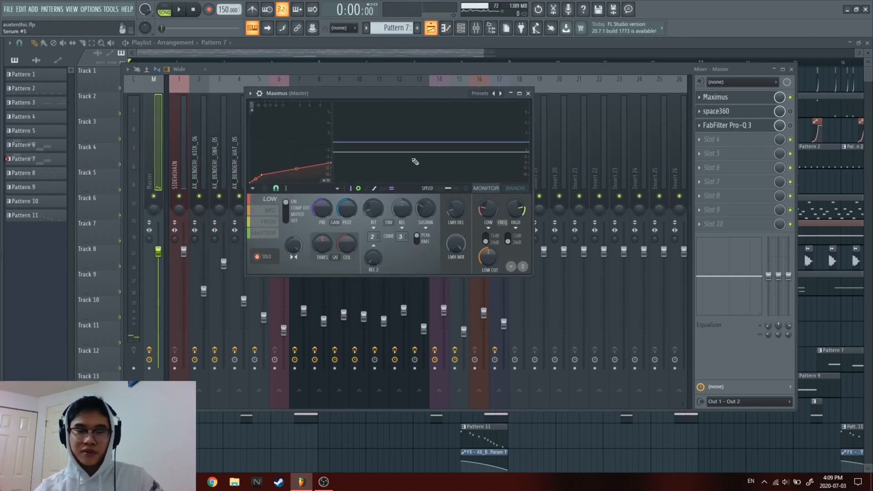
Close the Maximus and mixer windows and review the playlist arrangement from Track 1 down to Track 16.
{"action": "key", "text": "F12"}
{"action": "scroll", "coordinate": [392, 195], "scroll_direction": "down", "scroll_amount": 3}
{"action": "scroll", "coordinate": [501, 190], "scroll_direction": "down", "scroll_amount": 4}
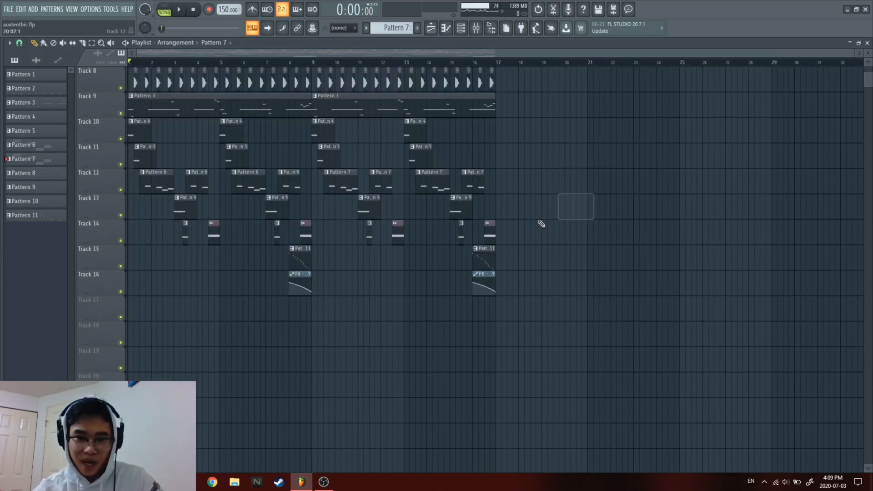
{"action": "scroll", "coordinate": [255, 232], "scroll_direction": "up", "scroll_amount": 4}
{"action": "scroll", "coordinate": [157, 218], "scroll_direction": "up", "scroll_amount": 3}
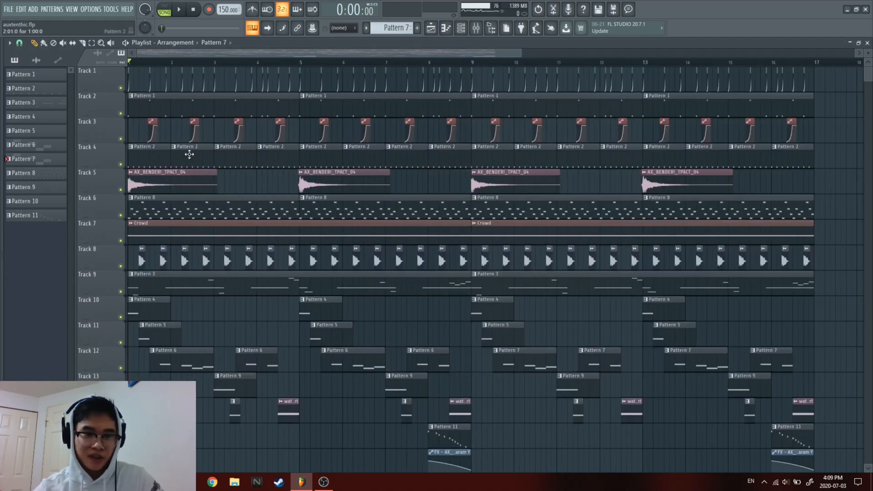
{"action": "scroll", "coordinate": [189, 154], "scroll_direction": "down", "scroll_amount": 3}
{"action": "scroll", "coordinate": [193, 156], "scroll_direction": "down", "scroll_amount": 3}
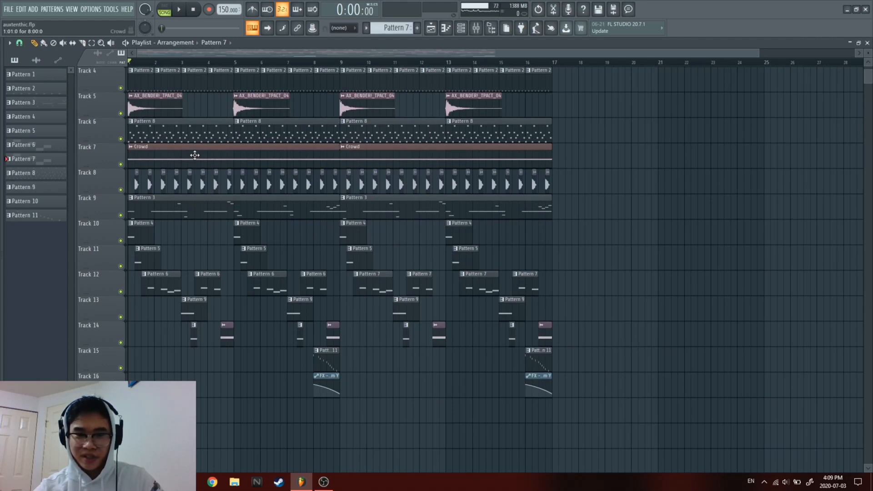
{"action": "scroll", "coordinate": [197, 157], "scroll_direction": "up", "scroll_amount": 3}
{"action": "scroll", "coordinate": [150, 186], "scroll_direction": "up", "scroll_amount": 3}
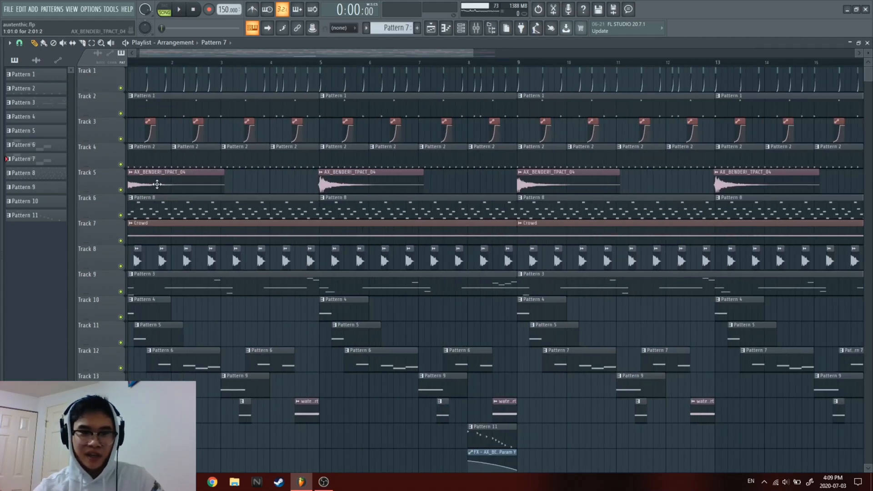
{"action": "scroll", "coordinate": [162, 179], "scroll_direction": "down", "scroll_amount": 2}
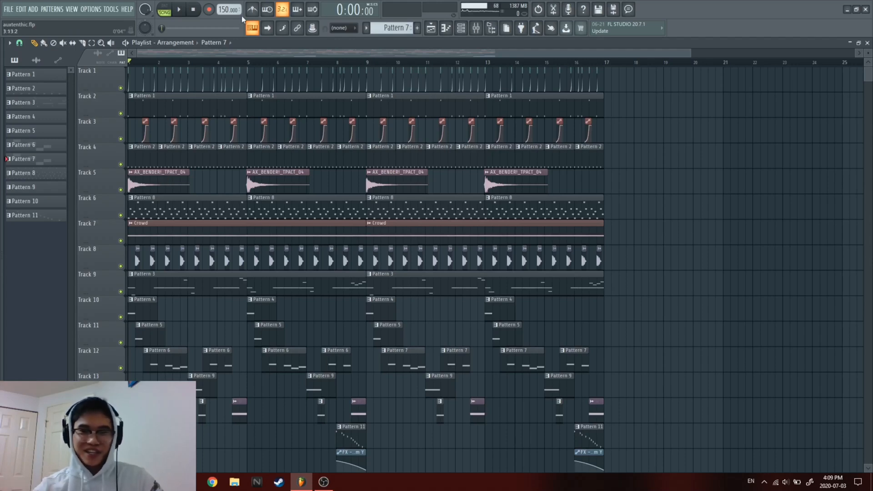
{"action": "scroll", "coordinate": [372, 318], "scroll_direction": "down", "scroll_amount": 6}
{"action": "scroll", "coordinate": [371, 309], "scroll_direction": "up", "scroll_amount": 5}
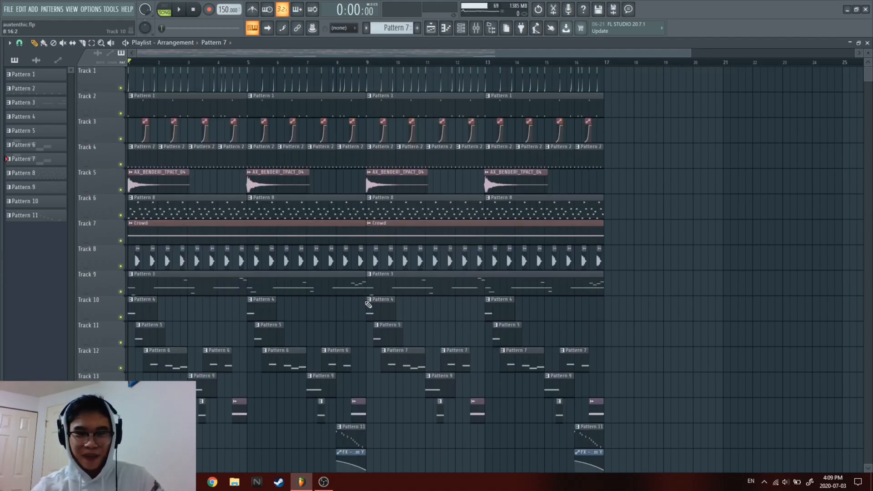
{"action": "scroll", "coordinate": [368, 305], "scroll_direction": "down", "scroll_amount": 3}
{"action": "scroll", "coordinate": [369, 305], "scroll_direction": "up", "scroll_amount": 2}
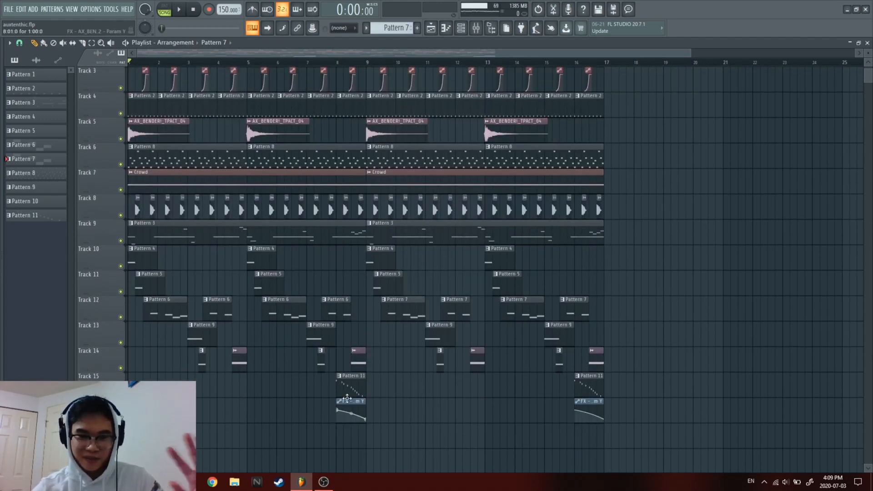